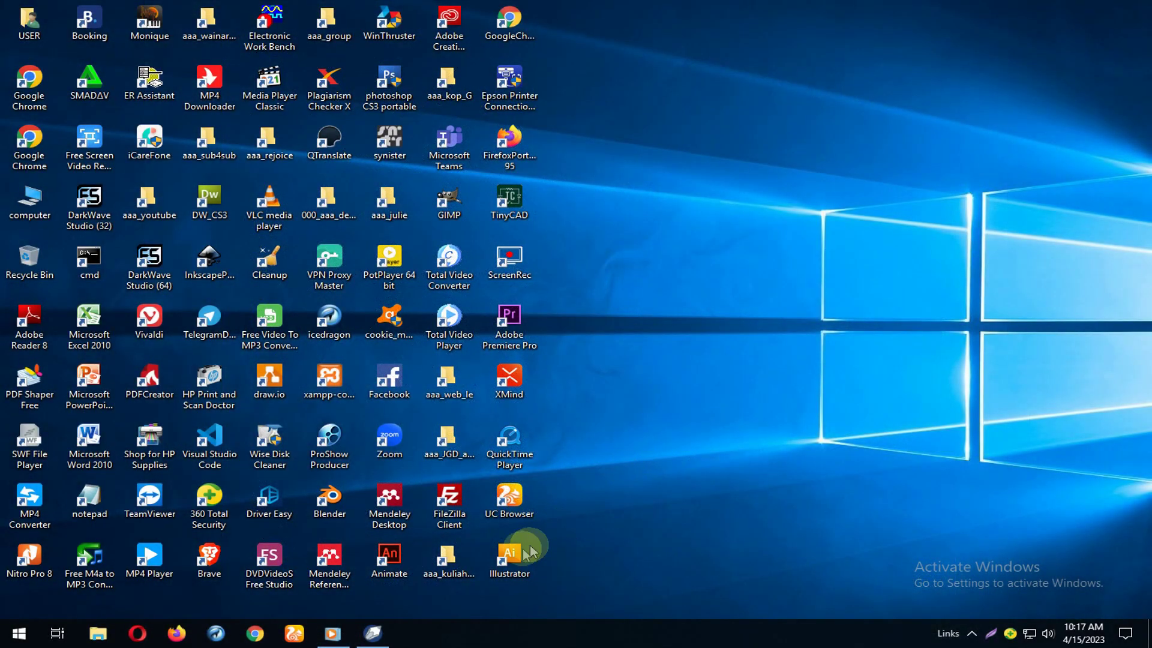
- Restore the running CorelDRAW 12 window from the taskbar
{"action": "left_click", "coordinate": [374, 634]}
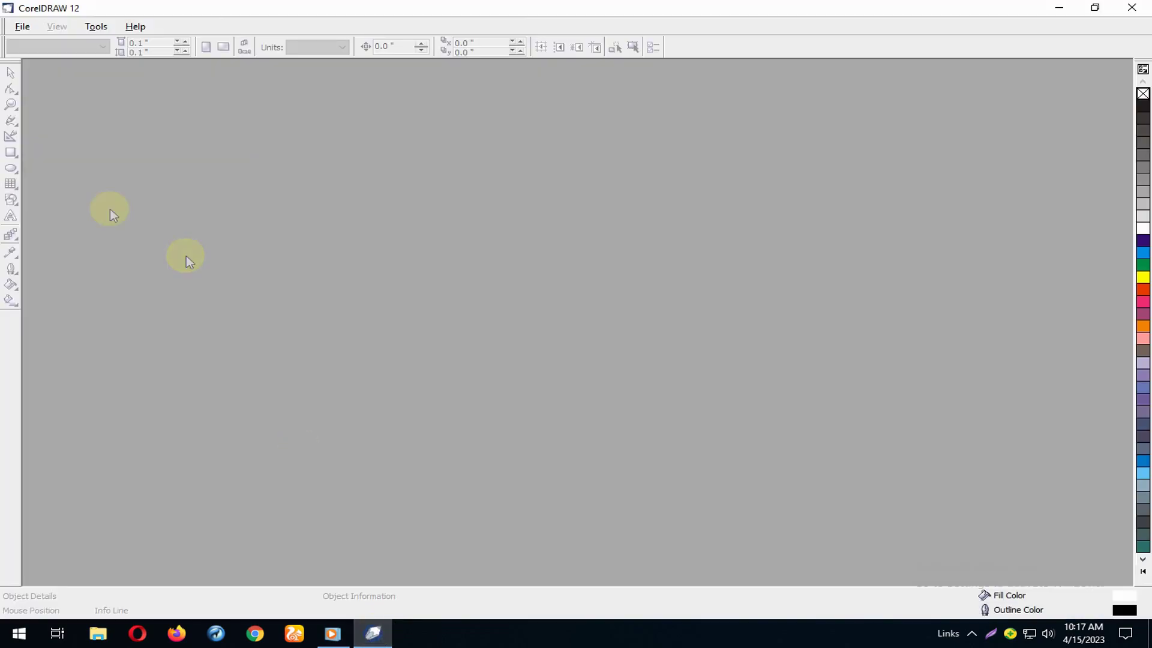
- Create a new blank Letter drawing with its units set to millimetres
{"action": "left_click", "coordinate": [23, 28]}
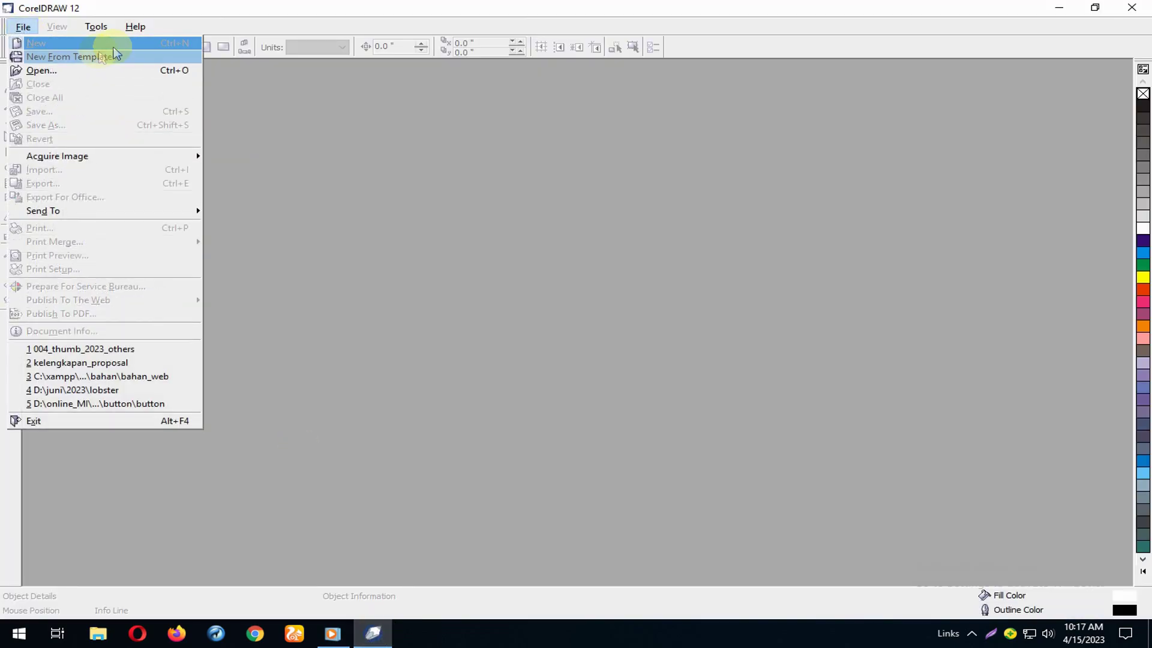
{"action": "left_click", "coordinate": [105, 42]}
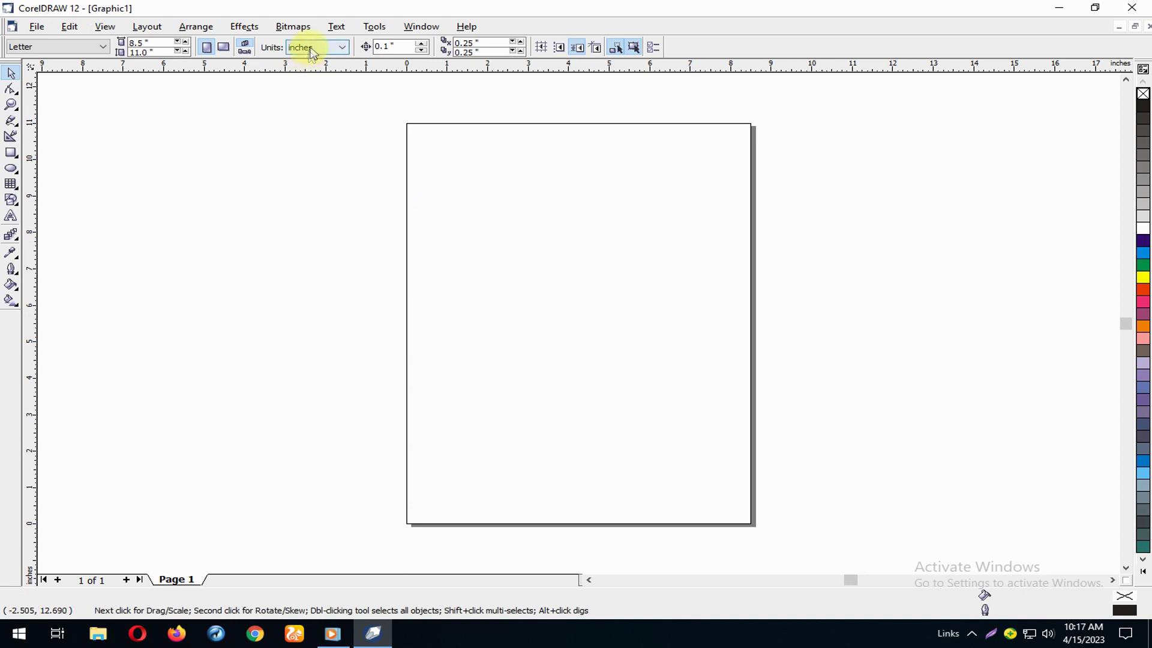
{"action": "left_click", "coordinate": [311, 48]}
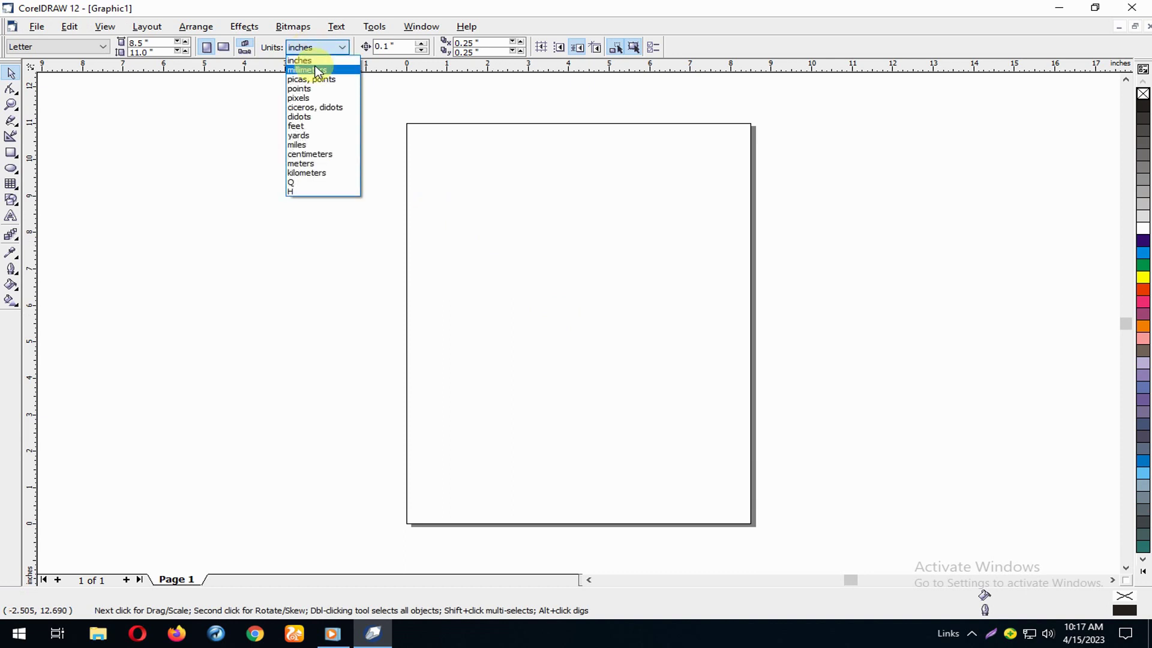
{"action": "left_click", "coordinate": [318, 71]}
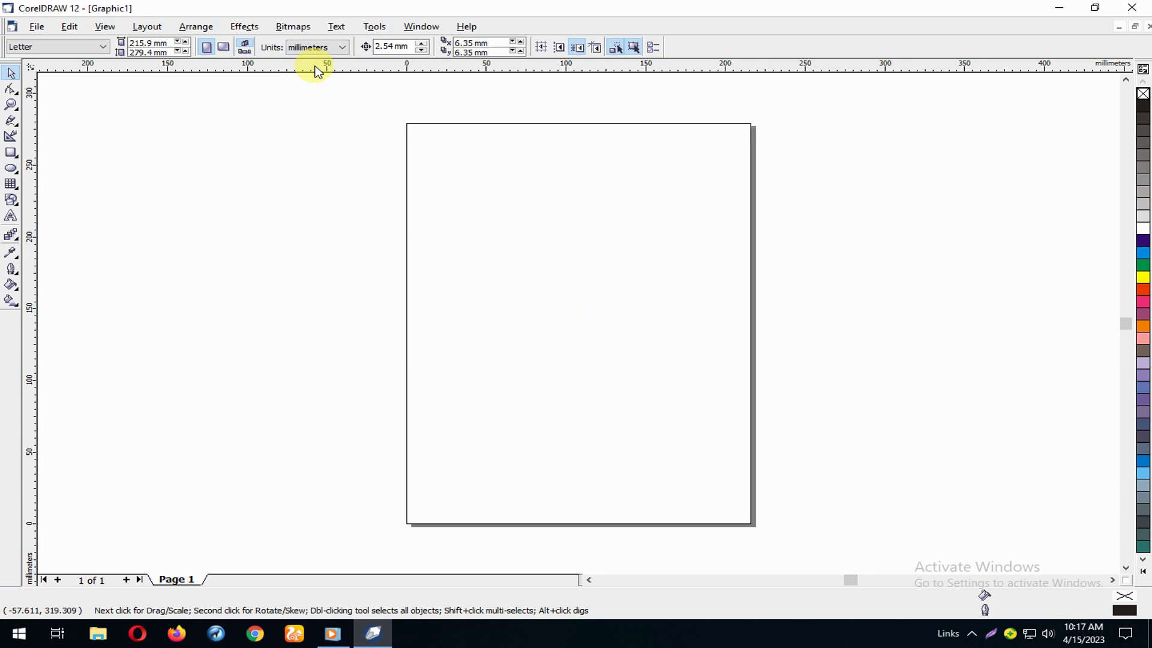
- Draw a Graph Paper grid of 10 columns by 1 row near the page top
{"action": "left_click", "coordinate": [12, 187]}
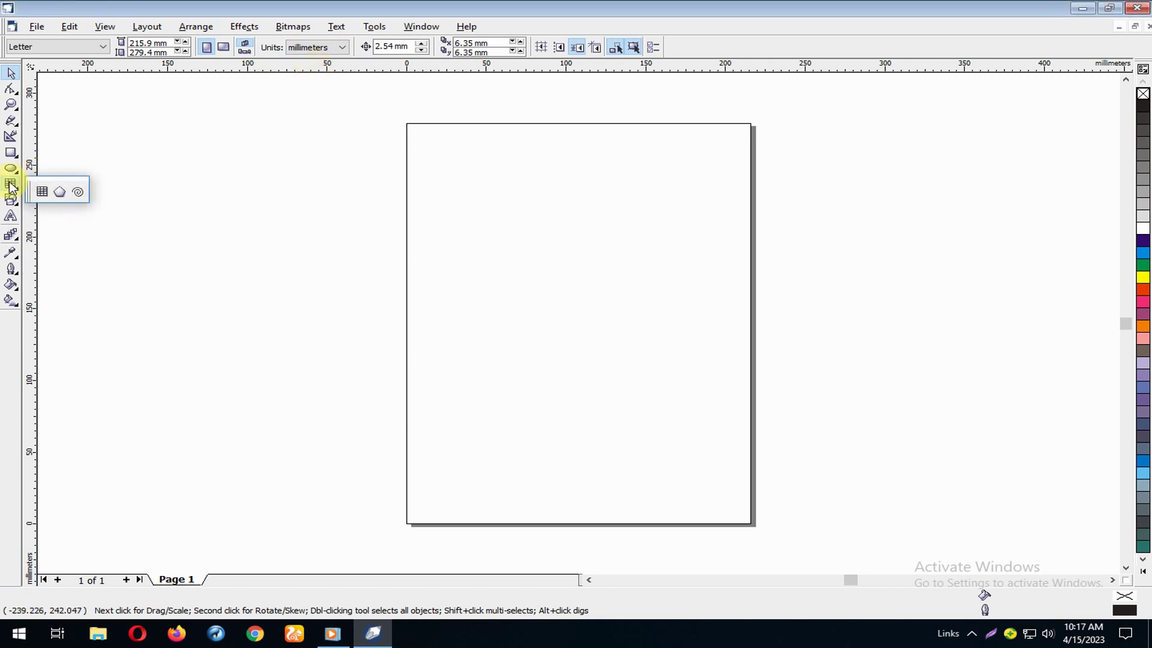
{"action": "left_click", "coordinate": [41, 192]}
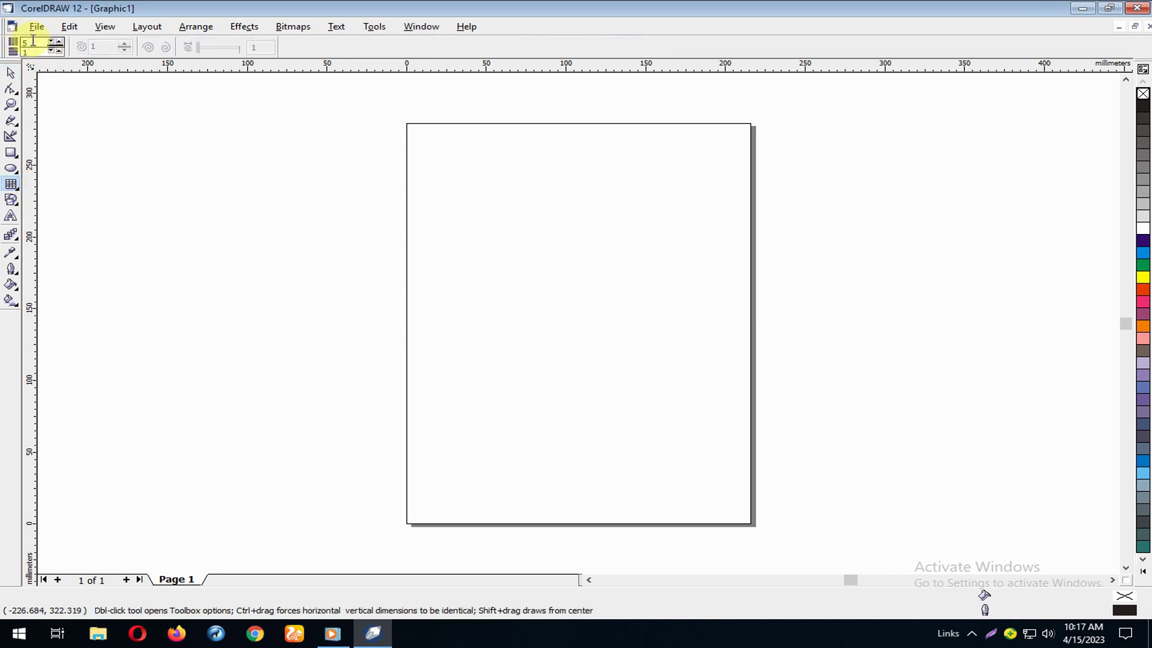
{"action": "double_click", "coordinate": [33, 41]}
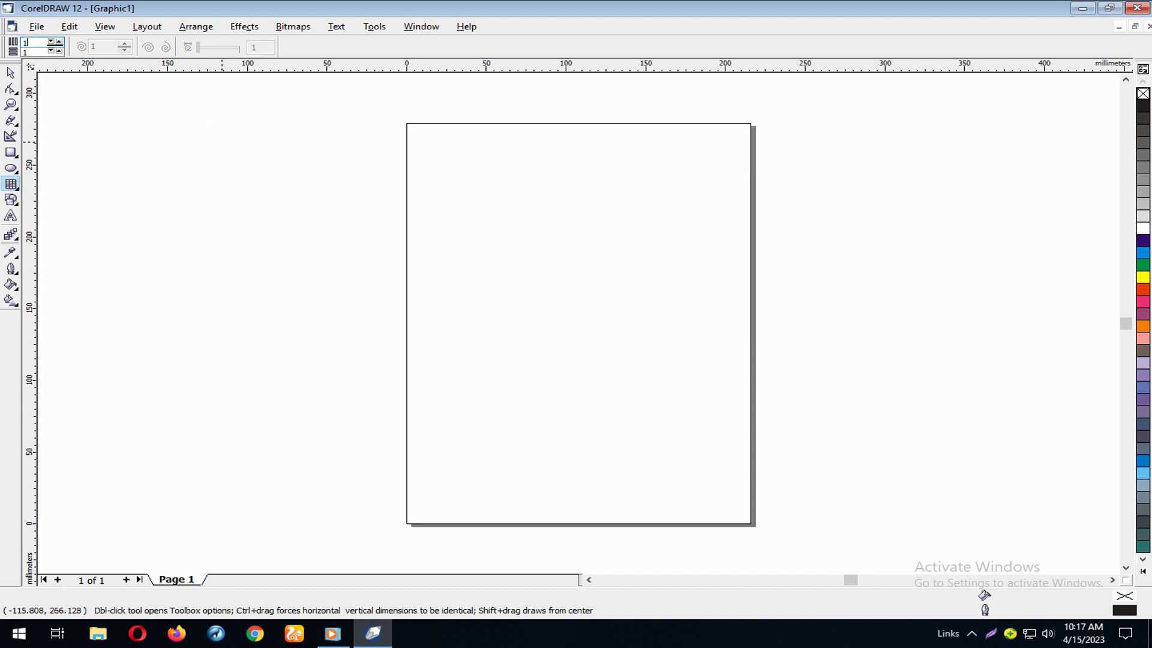
{"action": "type", "text": "10"}
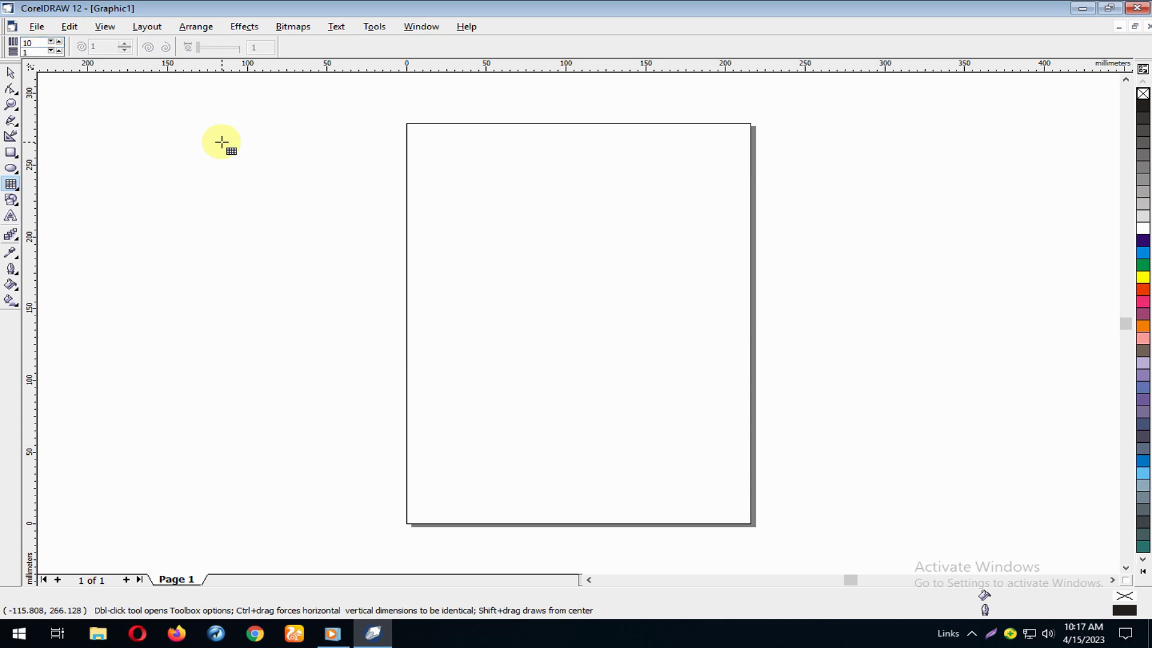
{"action": "mouse_move", "coordinate": [436, 212]}
{"action": "left_mouse_down"}
{"action": "mouse_move", "coordinate": [614, 243]}
{"action": "mouse_move", "coordinate": [706, 229]}
{"action": "left_mouse_up"}
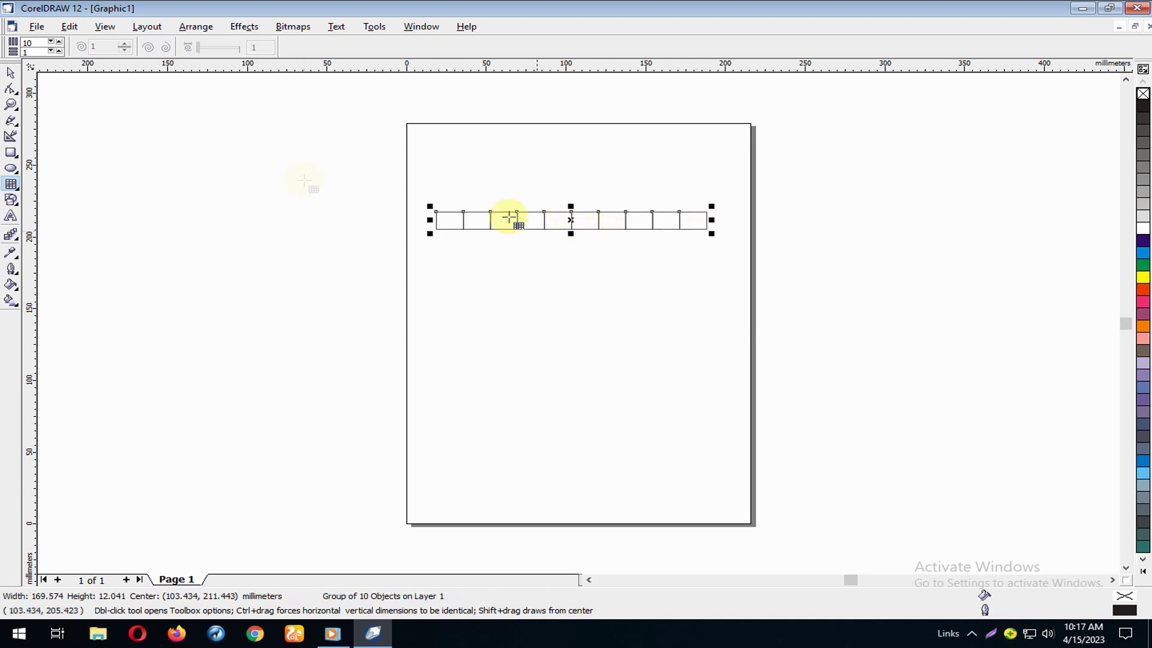
- Resize the box row to 150 mm wide and 10 mm tall, then deselect it
{"action": "left_click", "coordinate": [11, 75]}
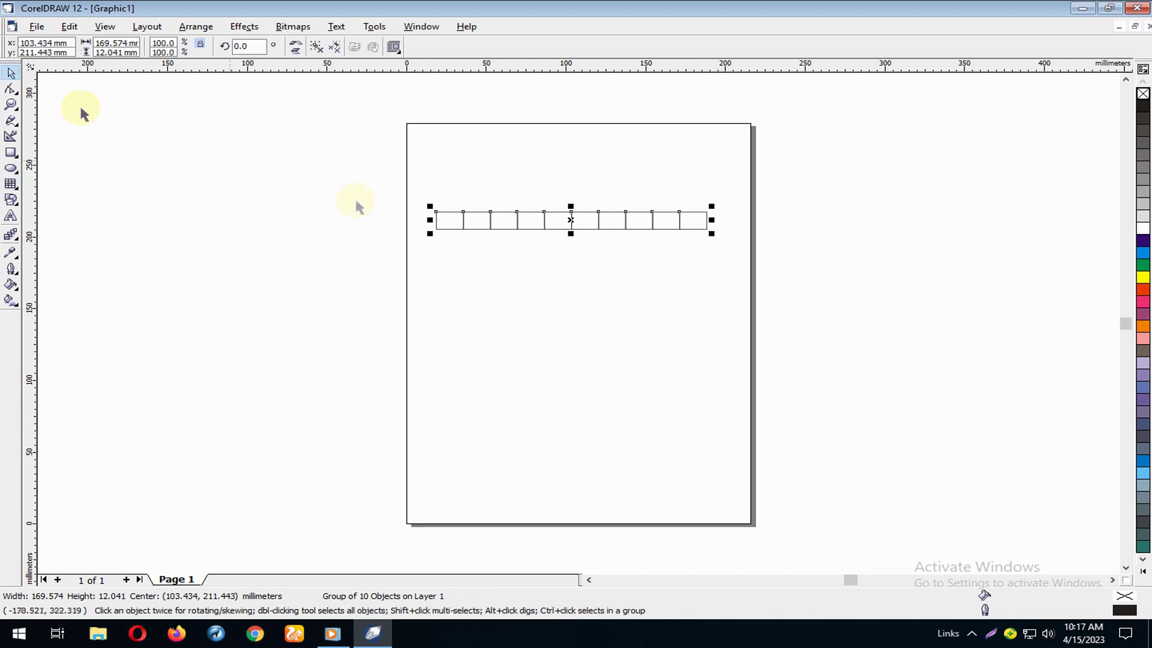
{"action": "double_click", "coordinate": [107, 42]}
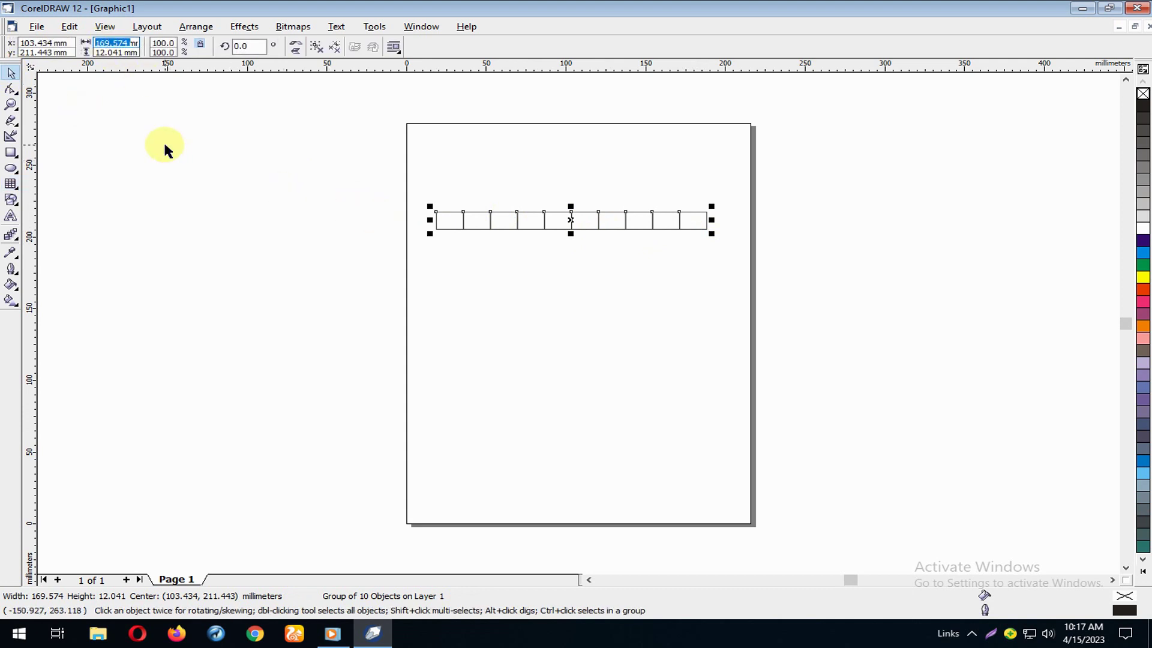
{"action": "type", "text": "150"}
{"action": "key", "text": "Return"}
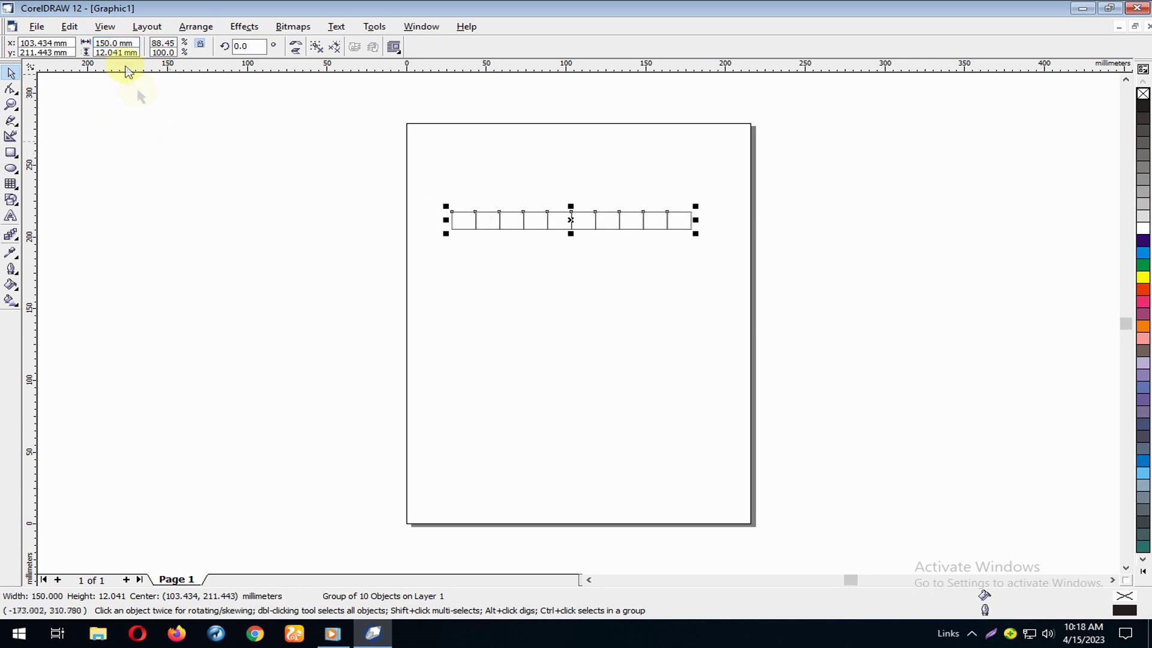
{"action": "double_click", "coordinate": [99, 52]}
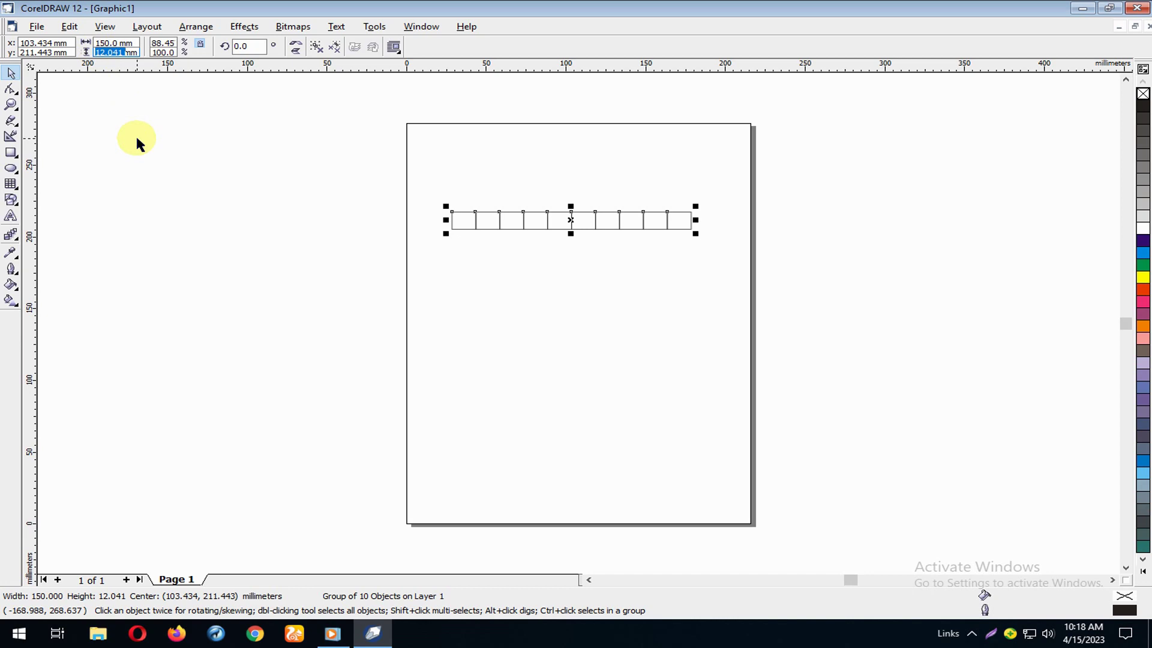
{"action": "type", "text": "1"}
{"action": "key", "text": "Return"}
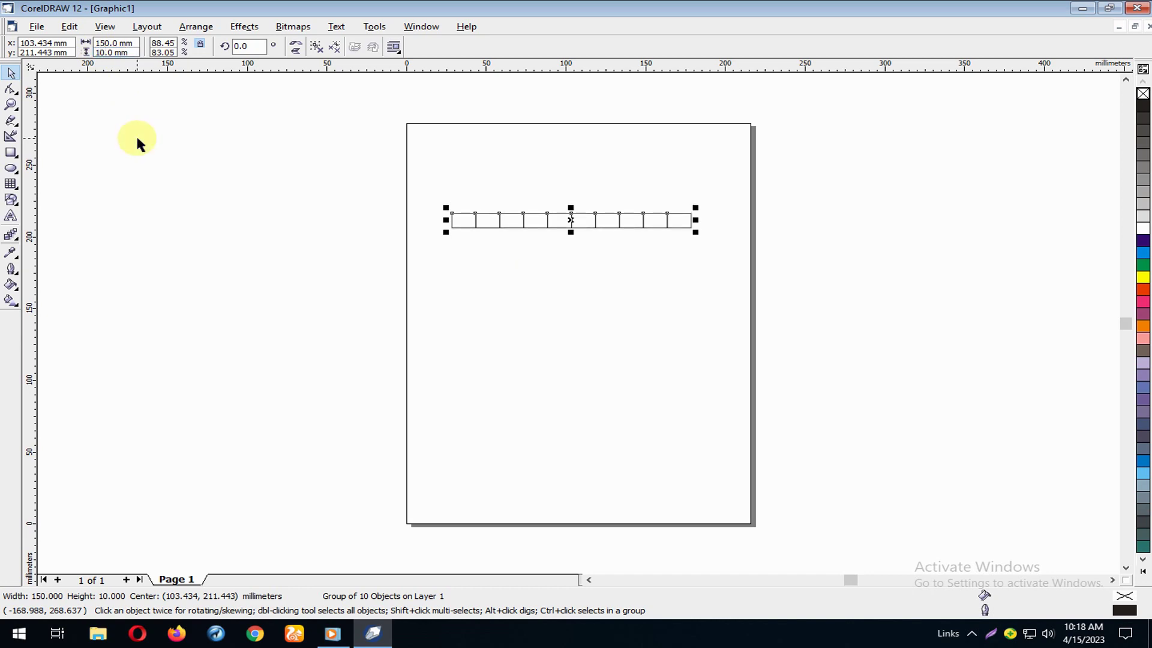
{"action": "left_click", "coordinate": [632, 301]}
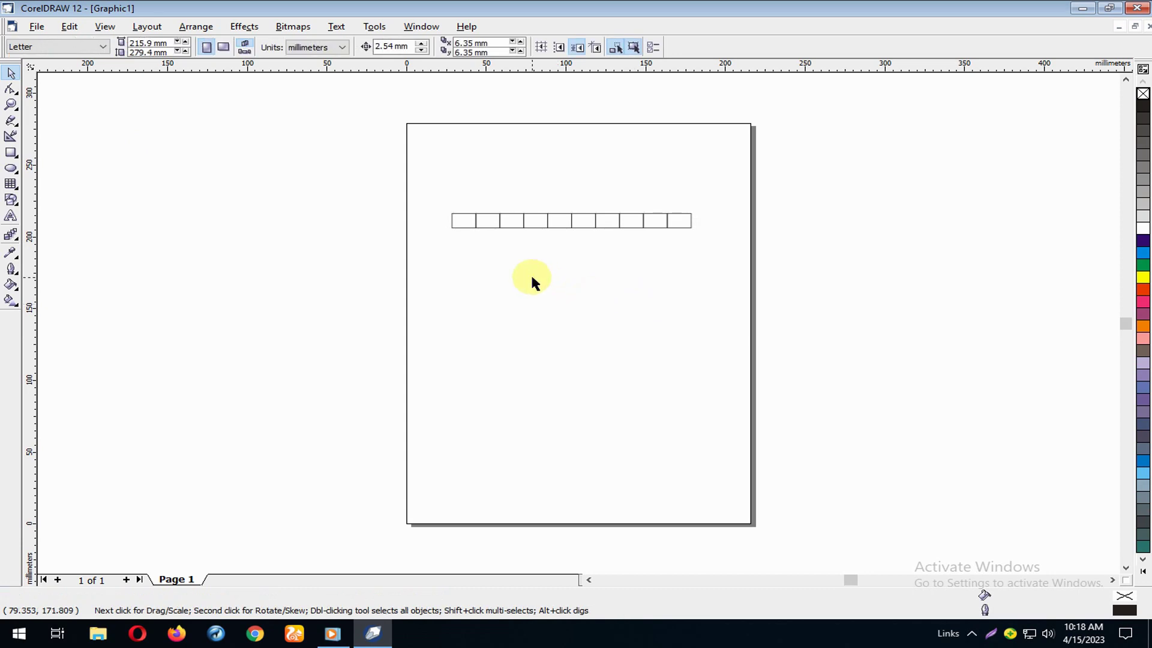
- Zoom in on the ten-box row and lock the grouped boxes with Lock Object
{"action": "key", "text": "F2"}
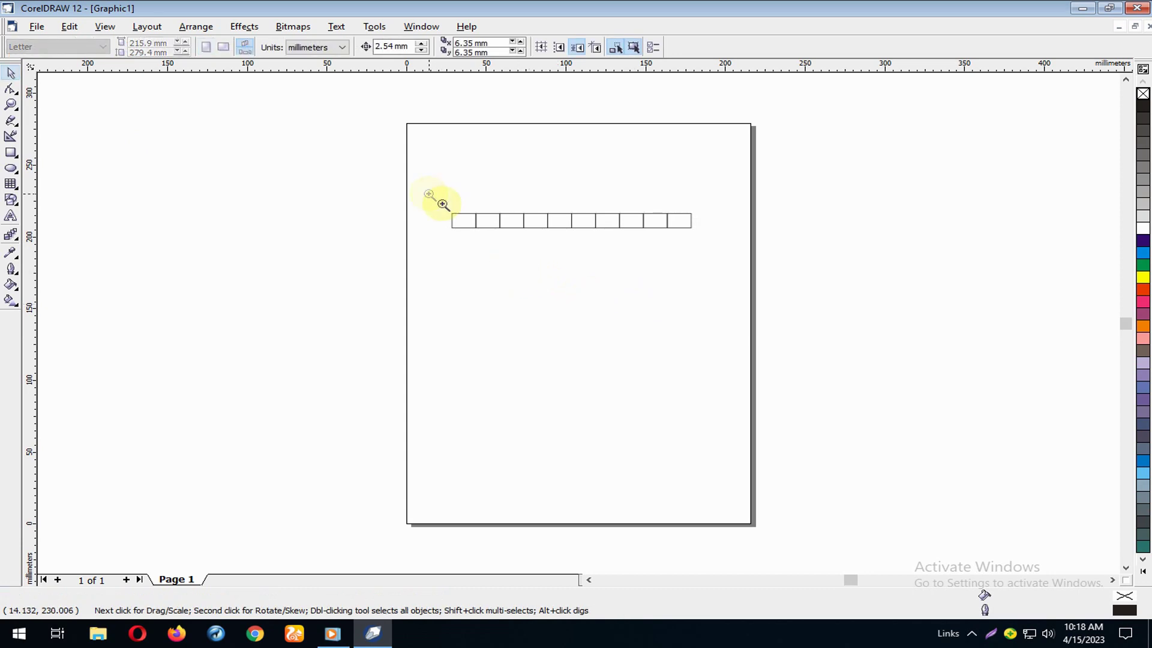
{"action": "left_click_drag", "start_coordinate": [429, 193], "coordinate": [727, 261]}
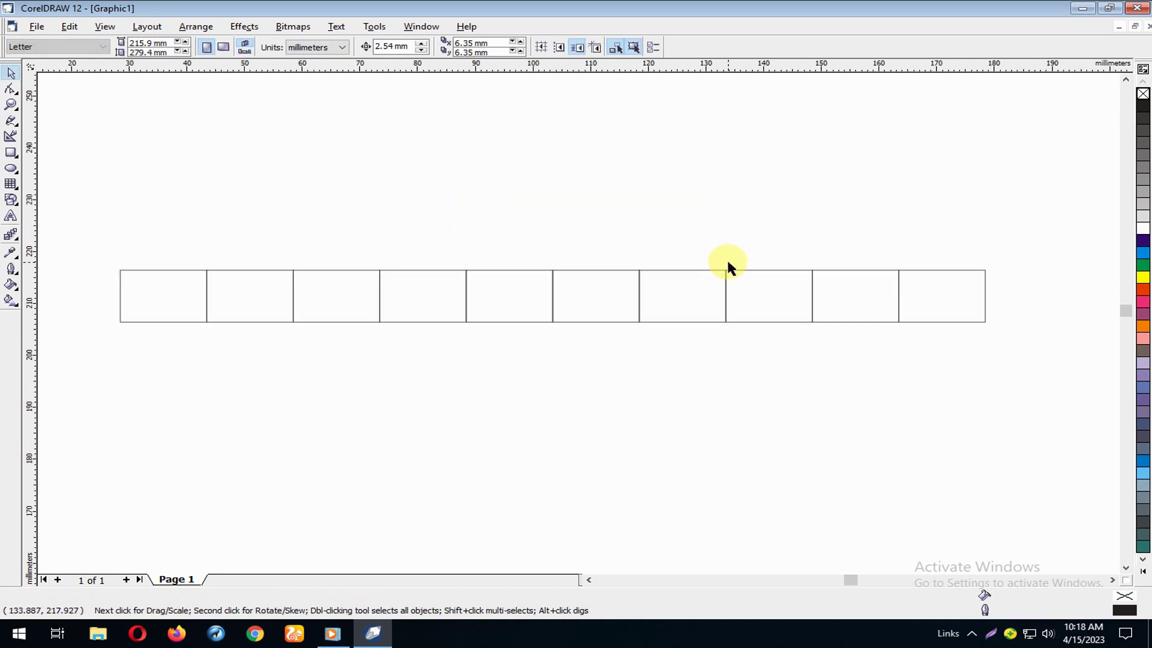
{"action": "left_click", "coordinate": [558, 297]}
{"action": "right_click", "coordinate": [558, 297]}
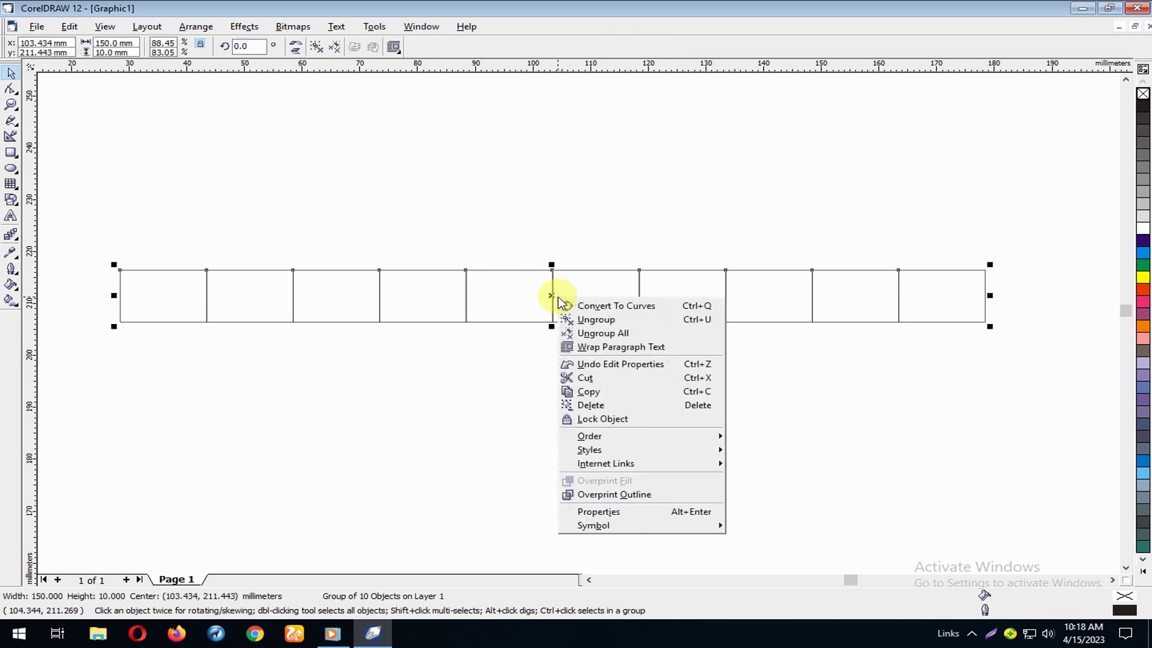
{"action": "left_click", "coordinate": [606, 420]}
{"action": "left_click", "coordinate": [370, 366]}
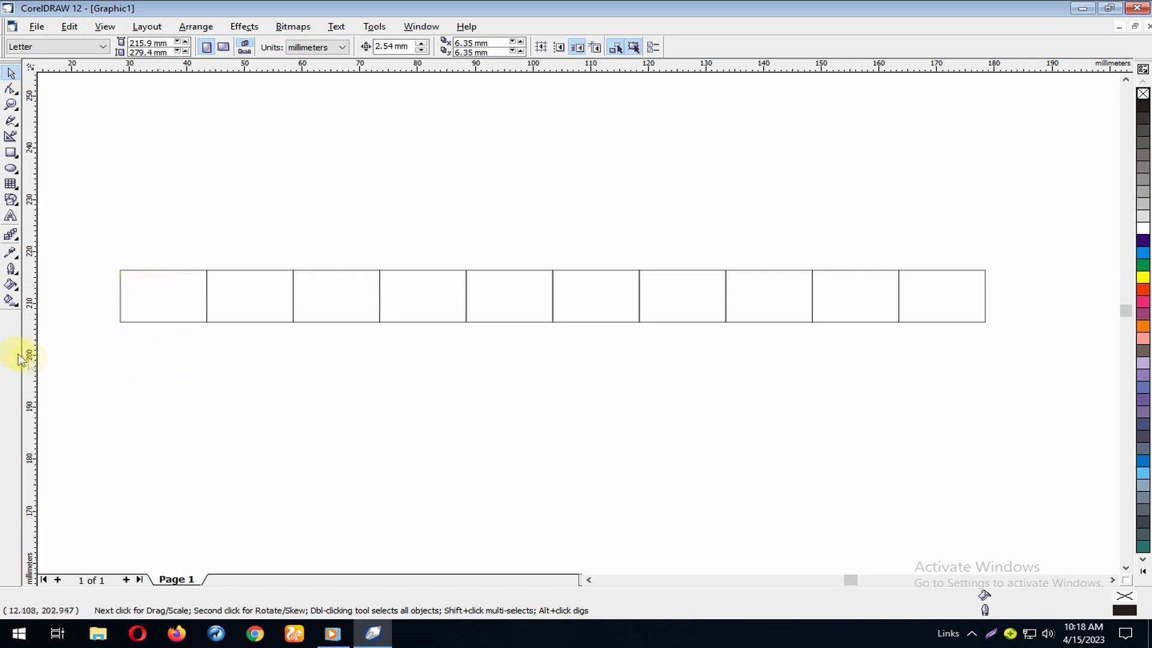
- Place vertical guides at the row's left and right ends and two horizontal guides below
{"action": "left_click_drag", "start_coordinate": [31, 377], "coordinate": [123, 372]}
{"action": "left_click_drag", "start_coordinate": [122, 324], "coordinate": [120, 325]}
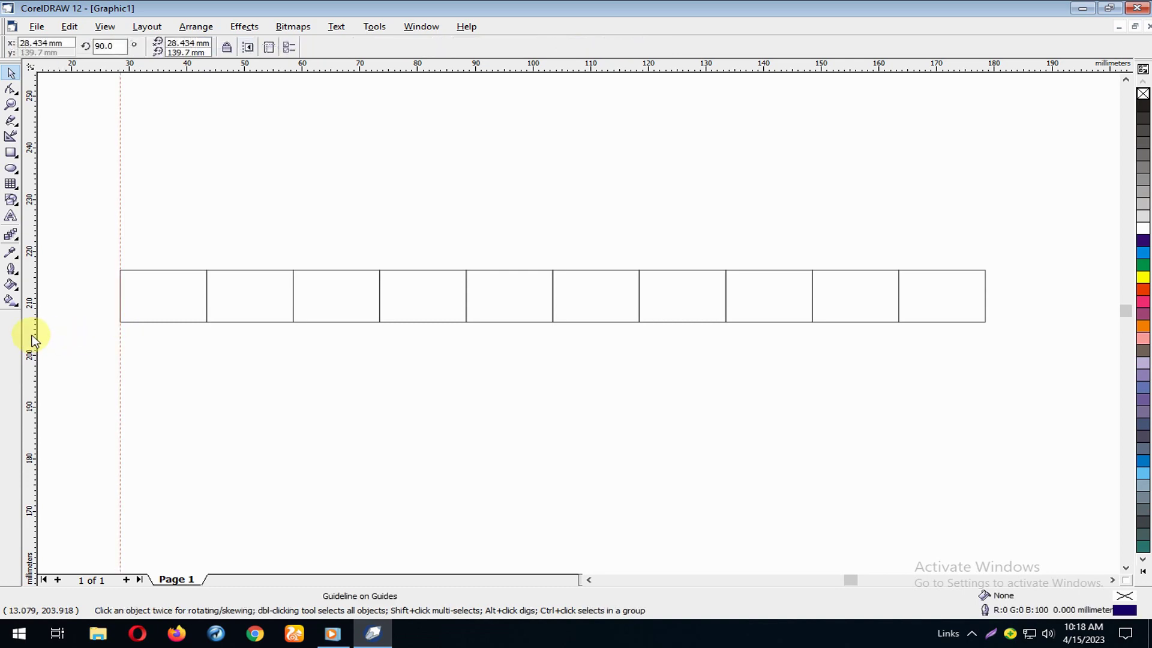
{"action": "left_click_drag", "start_coordinate": [960, 316], "coordinate": [984, 311]}
{"action": "left_click_drag", "start_coordinate": [804, 69], "coordinate": [674, 373]}
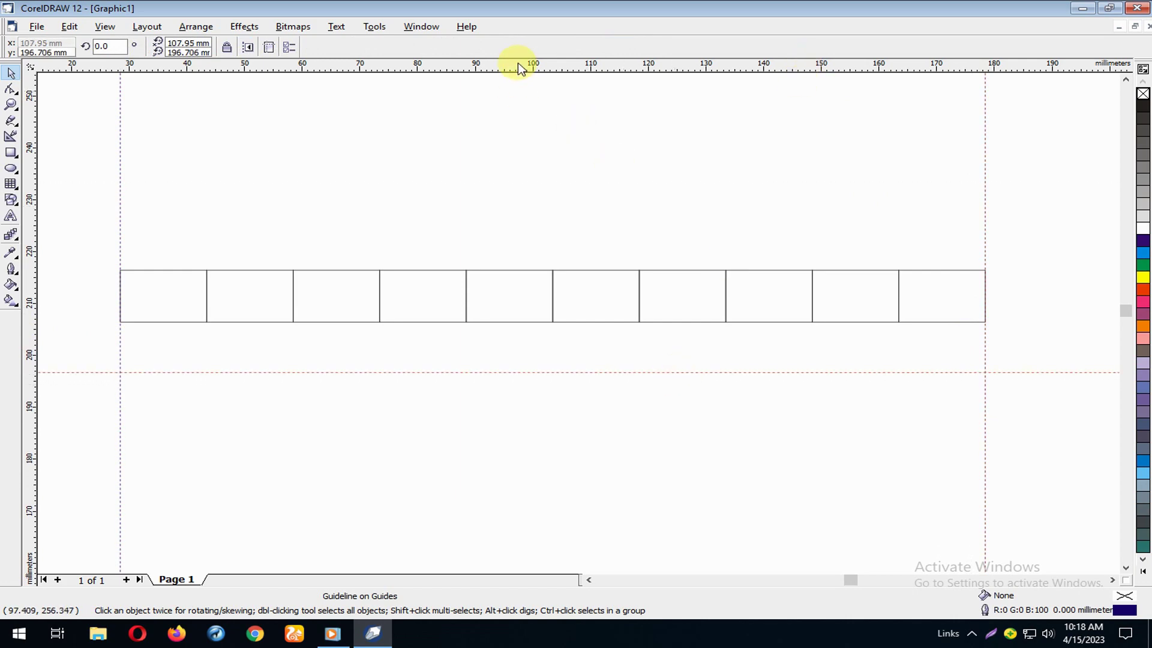
{"action": "left_click_drag", "start_coordinate": [520, 68], "coordinate": [430, 456]}
{"action": "left_click_drag", "start_coordinate": [429, 456], "coordinate": [428, 453]}
- Outline a thin closed four-point Bezier wedge beneath the boxes, tapering to the left
{"action": "left_click", "coordinate": [10, 126]}
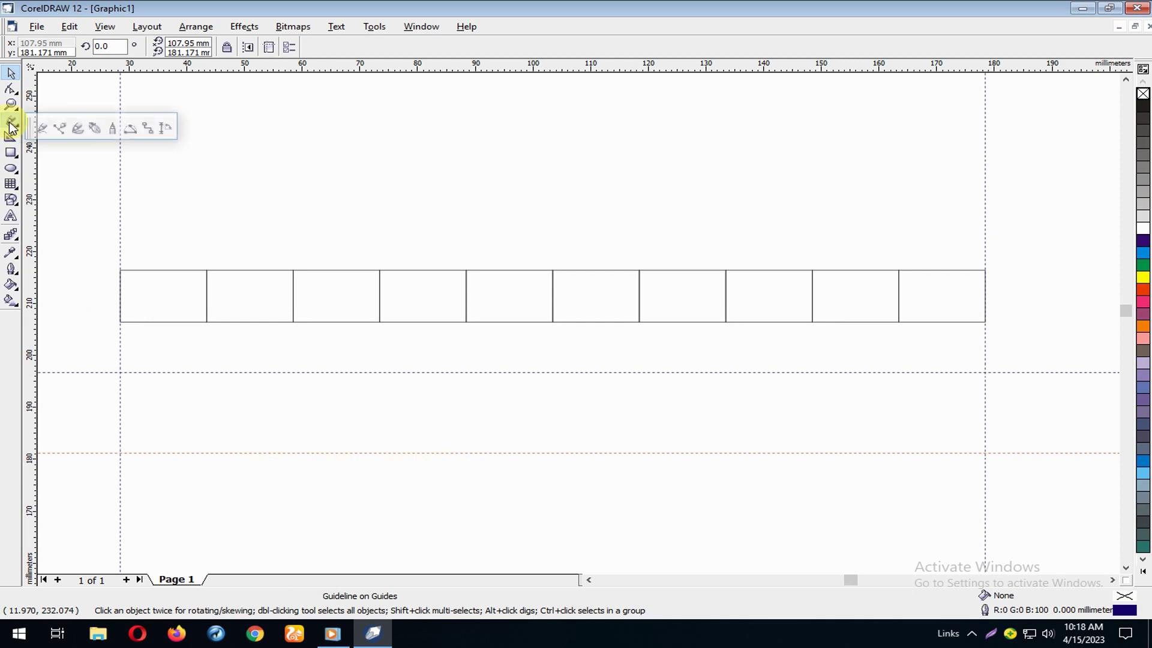
{"action": "left_click", "coordinate": [60, 128]}
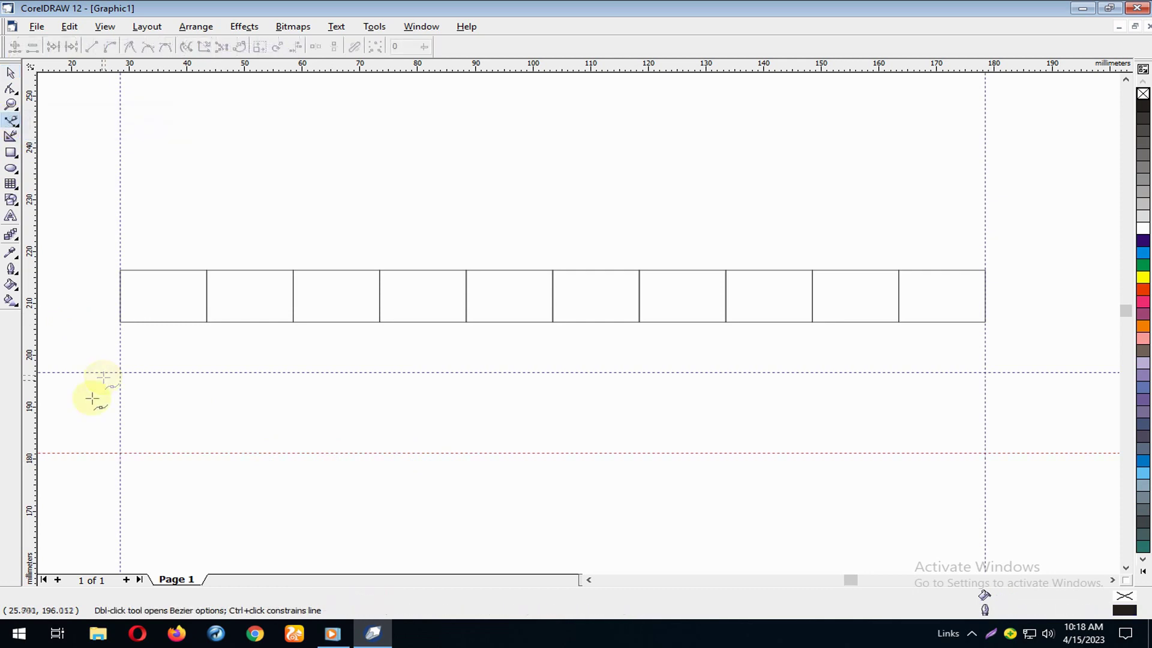
{"action": "left_click", "coordinate": [80, 432]}
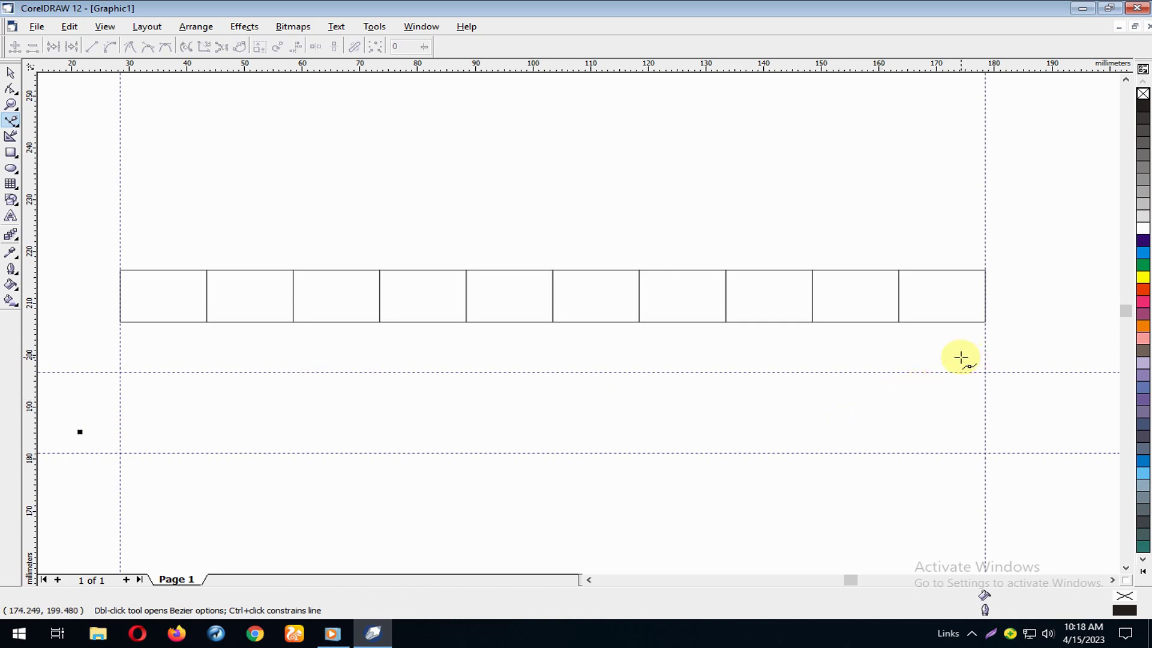
{"action": "left_click", "coordinate": [961, 357]}
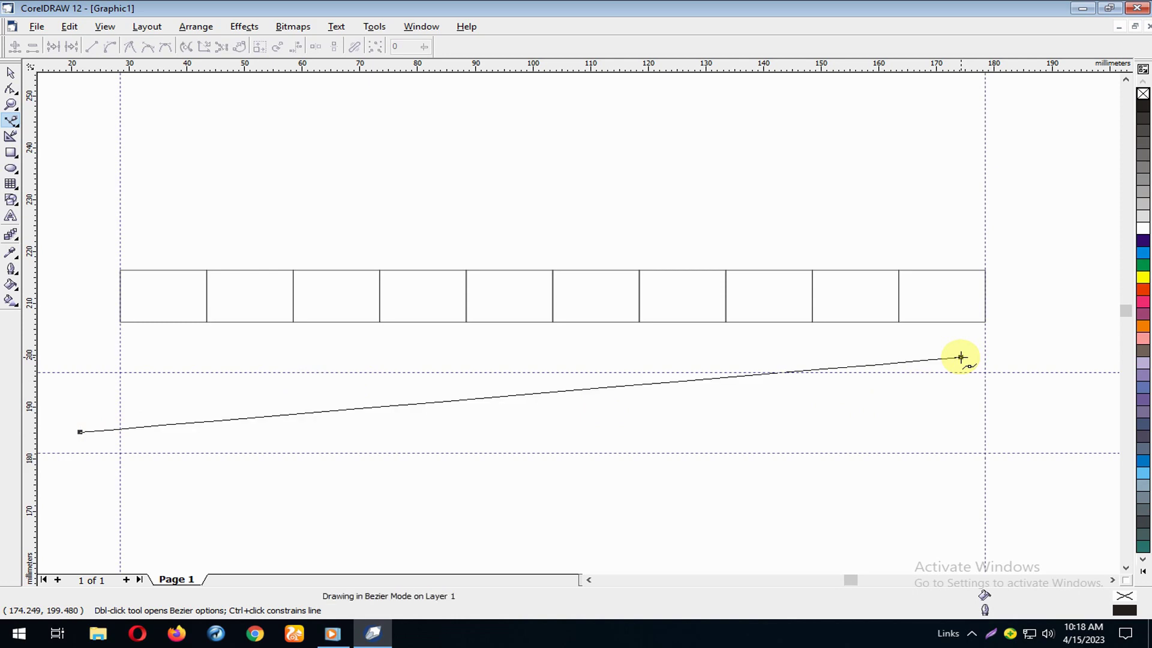
{"action": "left_click", "coordinate": [1021, 353]}
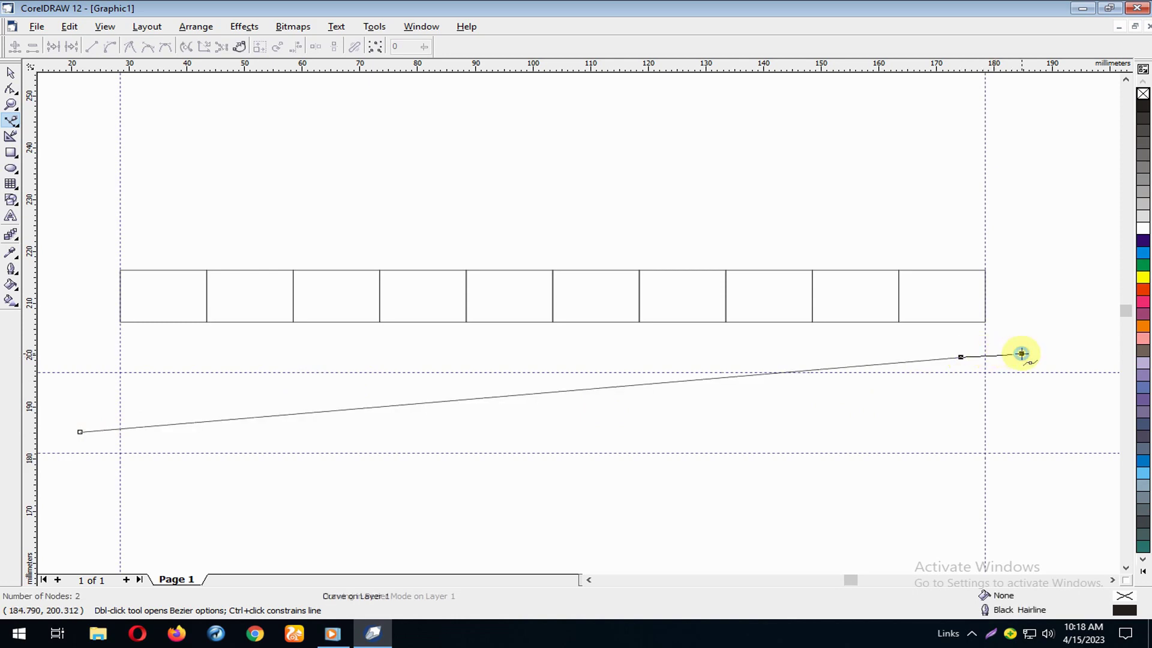
{"action": "left_click", "coordinate": [1022, 423]}
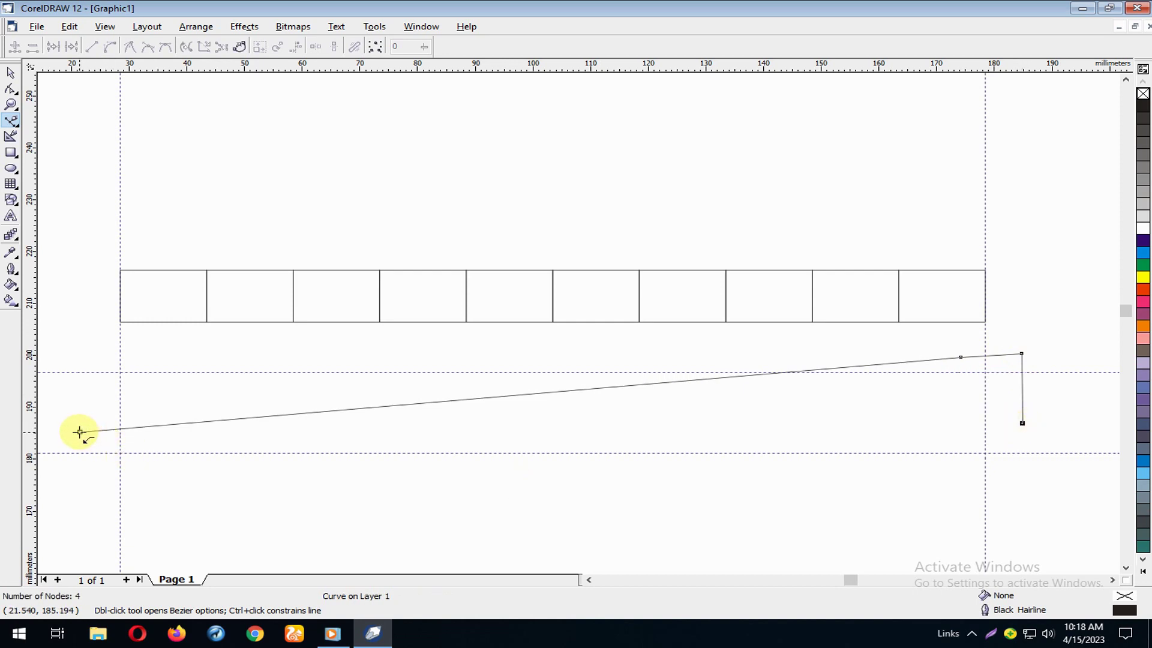
{"action": "left_click", "coordinate": [79, 432]}
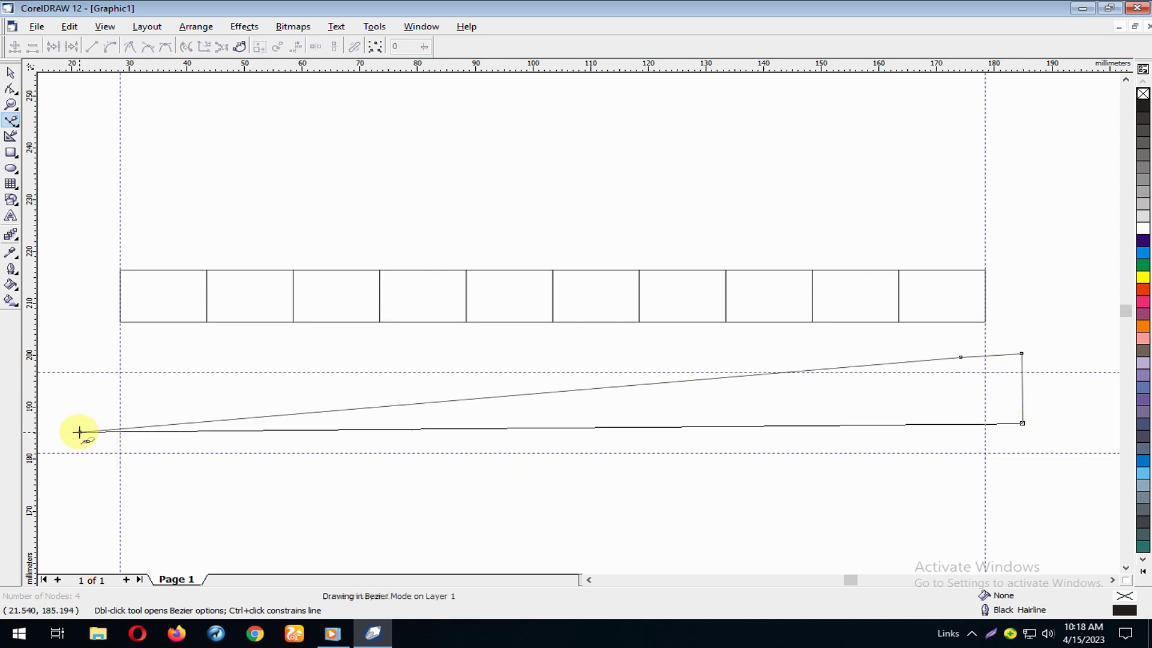
{"action": "left_click", "coordinate": [11, 90]}
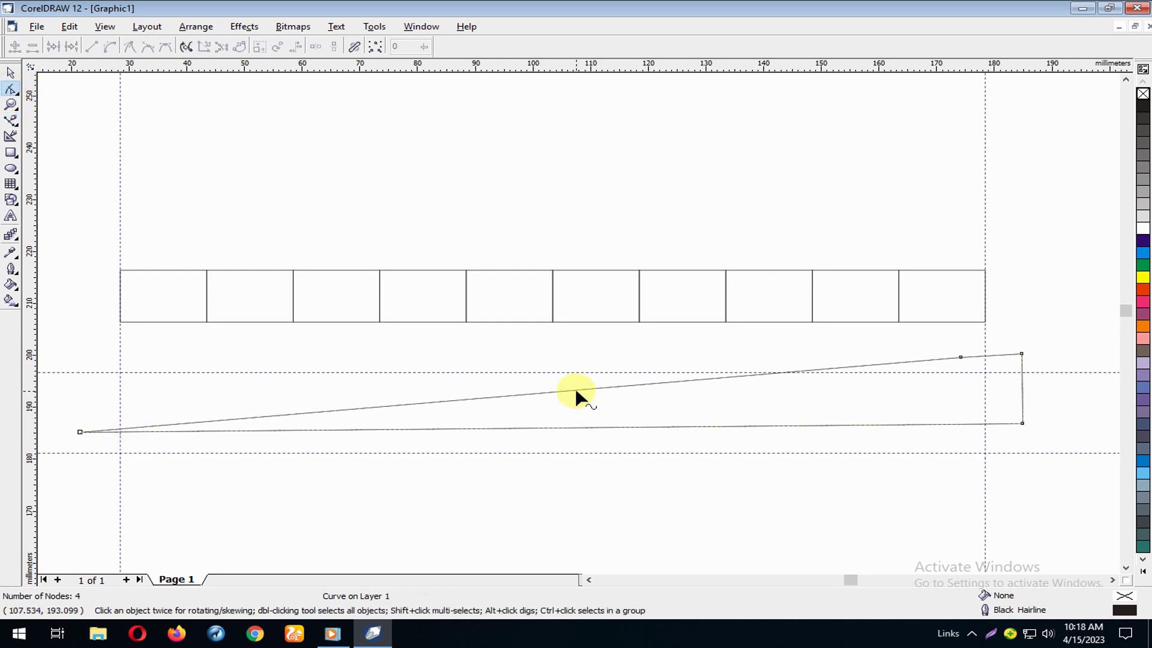
- Convert the wedge's top and bottom edges to curves
{"action": "right_click", "coordinate": [574, 387]}
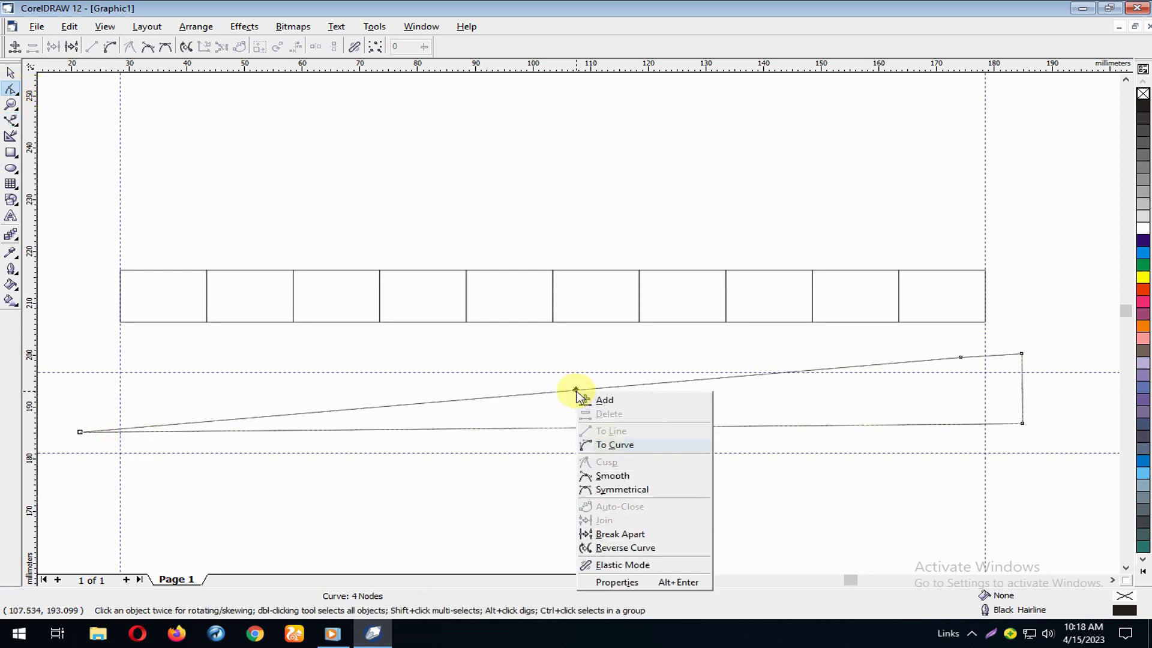
{"action": "left_click", "coordinate": [606, 443]}
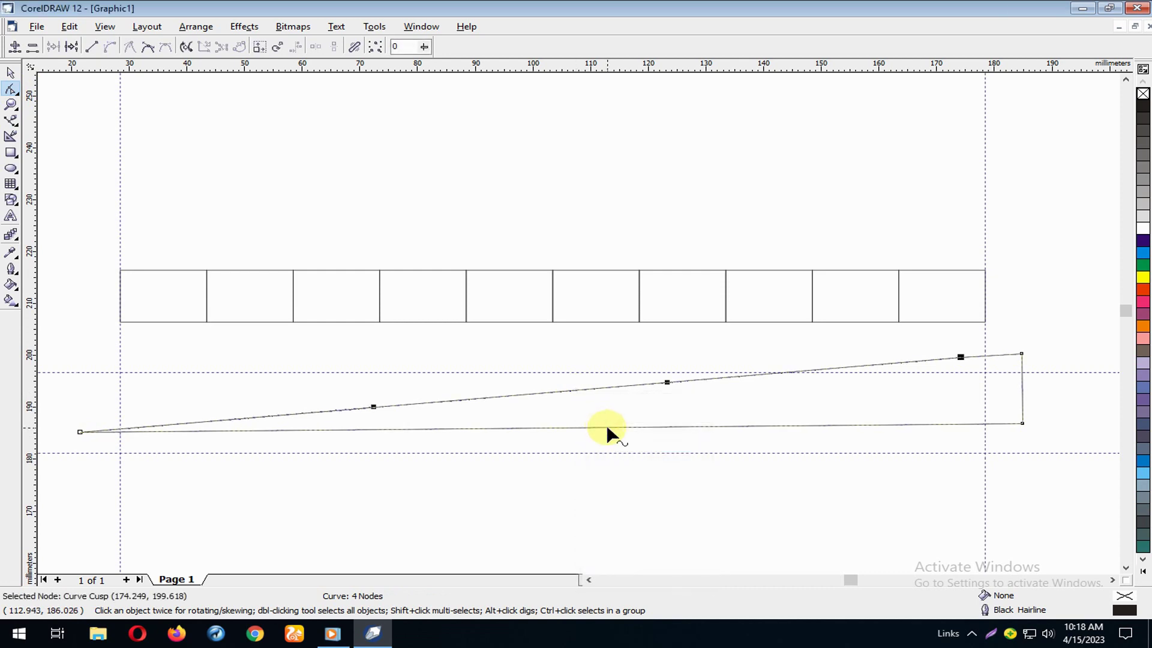
{"action": "left_click", "coordinate": [607, 427]}
{"action": "right_click", "coordinate": [607, 427]}
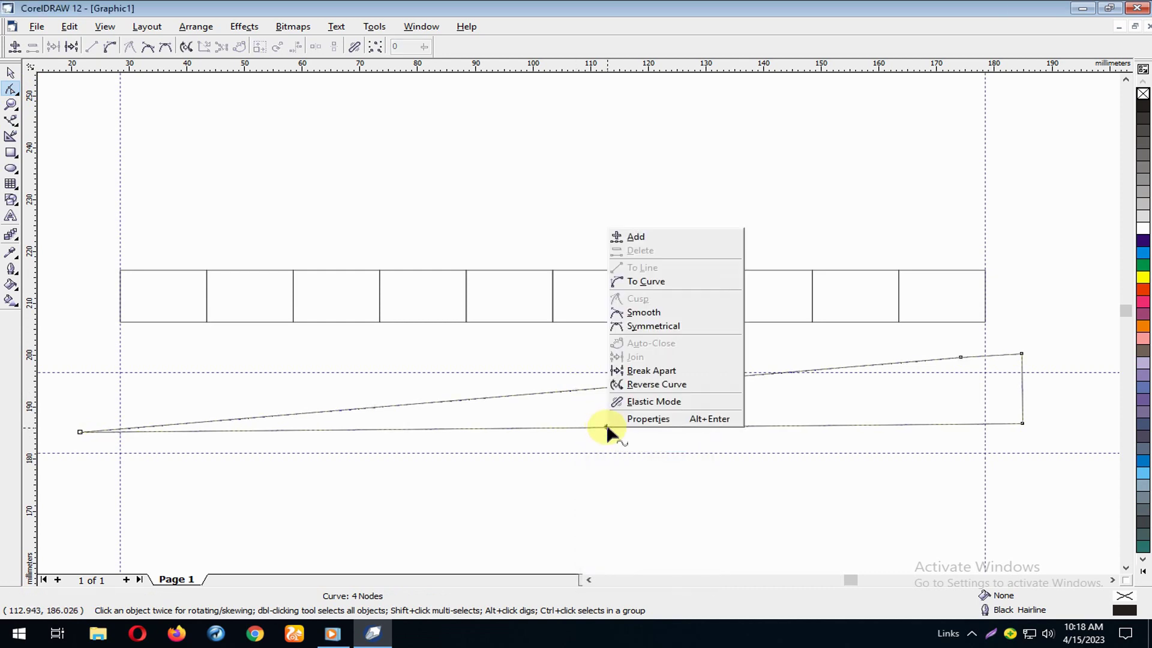
{"action": "left_click", "coordinate": [639, 282]}
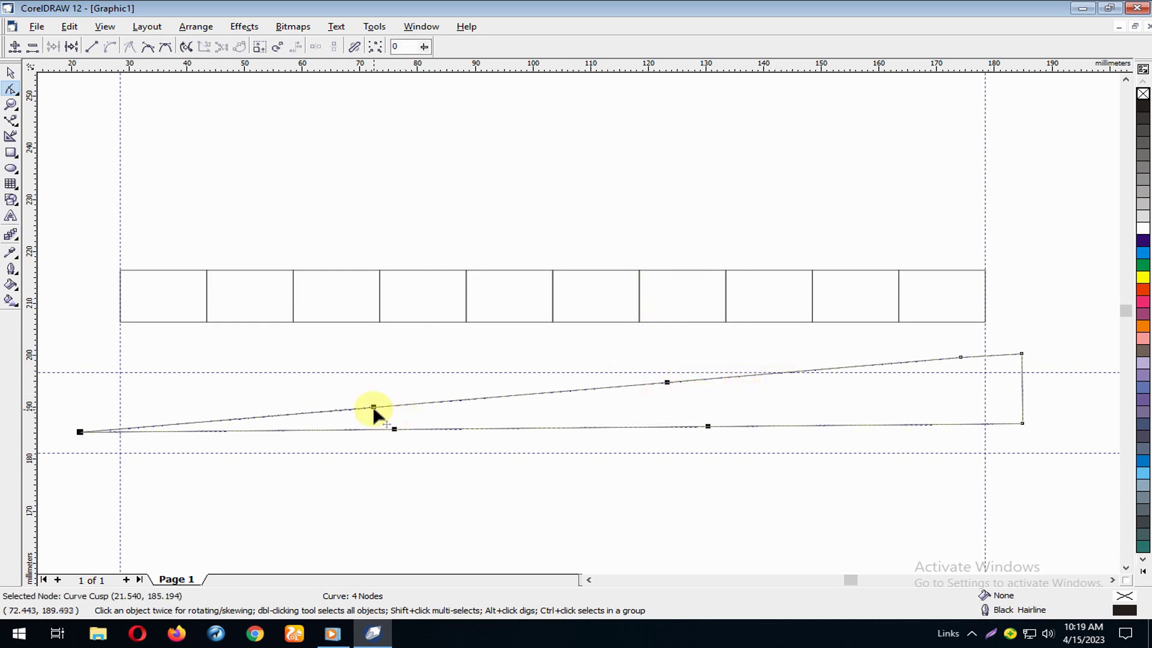
- Drag the curve handles and left tip node to bow the edges into a hull profile
{"action": "left_click_drag", "start_coordinate": [373, 407], "coordinate": [247, 345]}
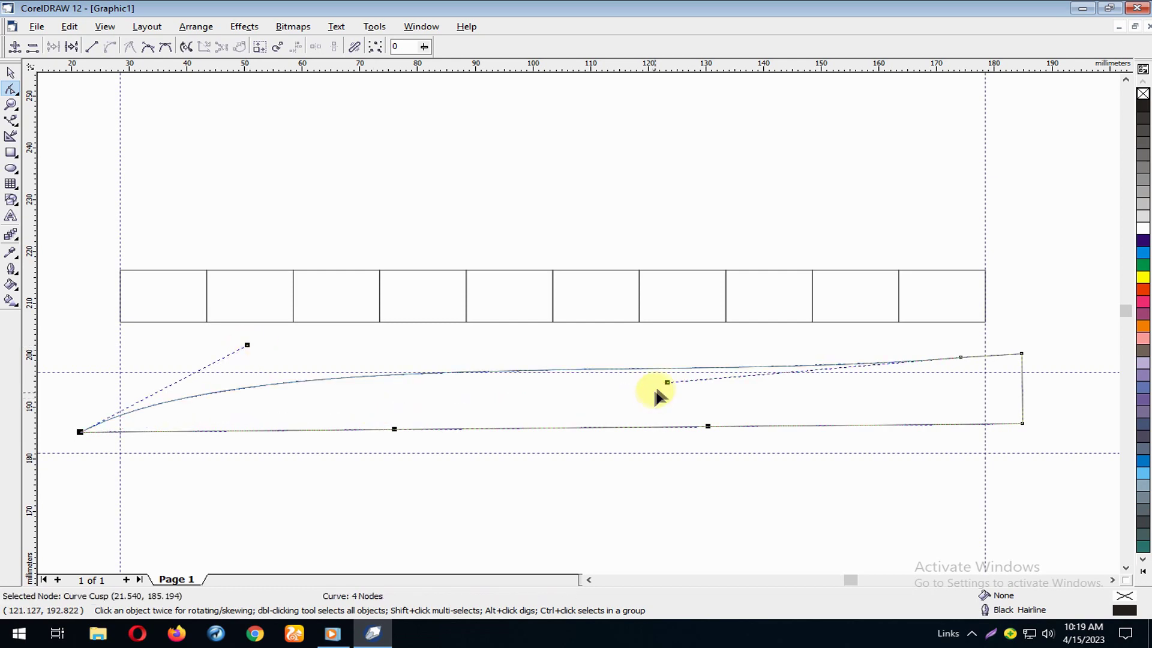
{"action": "left_click_drag", "start_coordinate": [668, 384], "coordinate": [854, 431]}
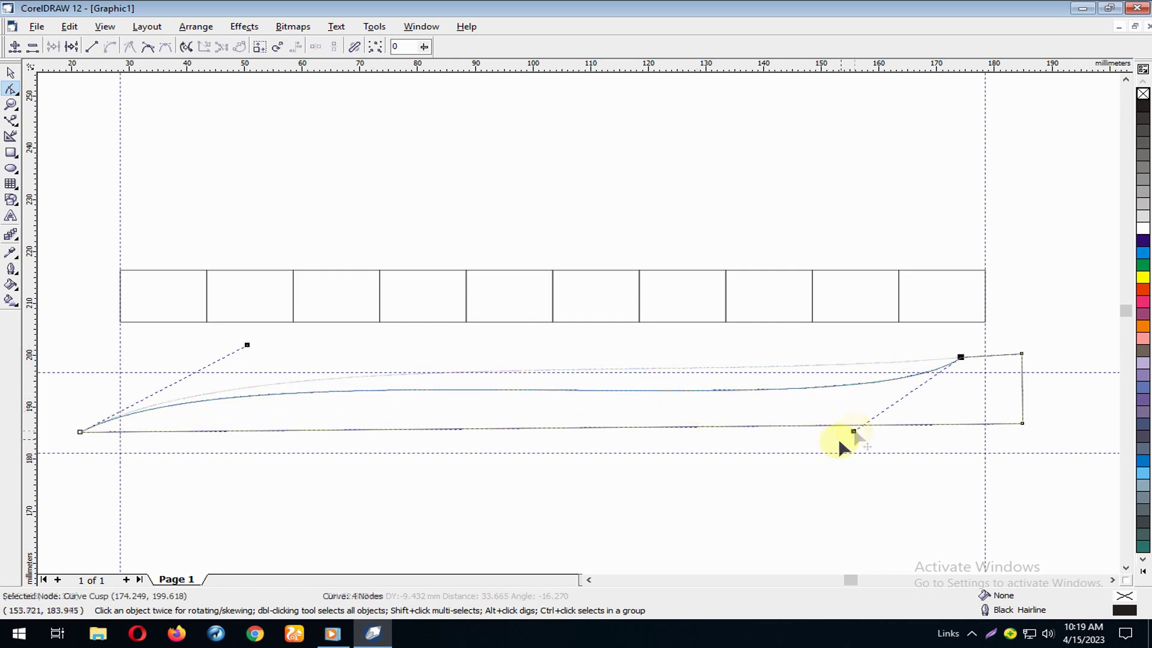
{"action": "left_click", "coordinate": [1021, 424]}
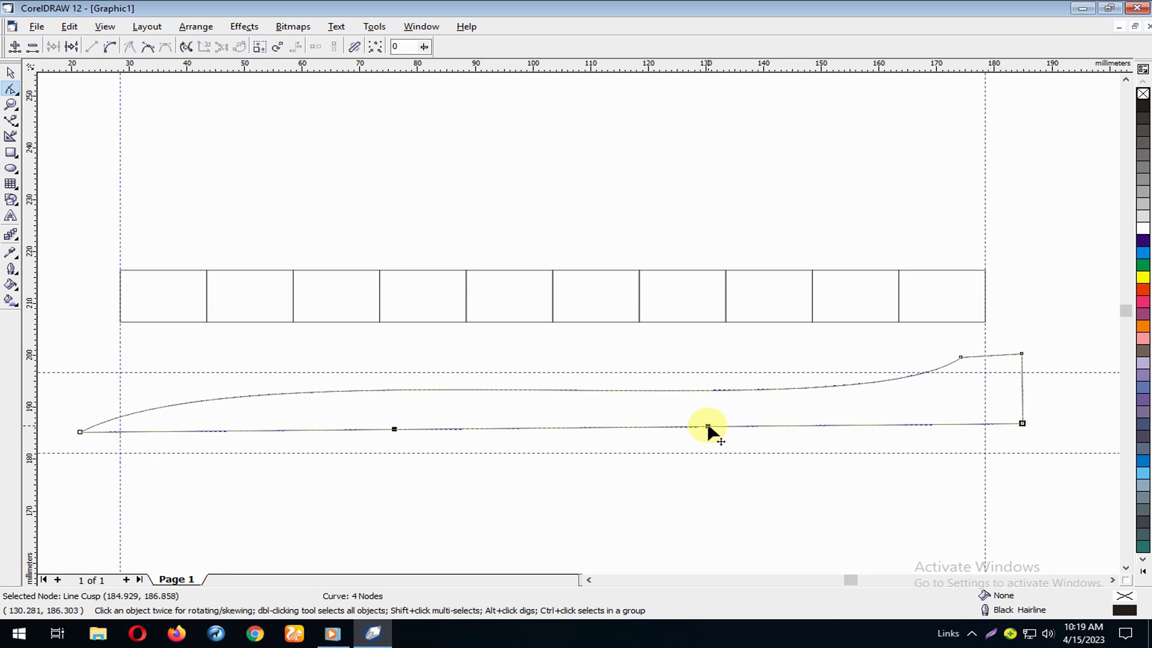
{"action": "left_click_drag", "start_coordinate": [708, 427], "coordinate": [708, 485]}
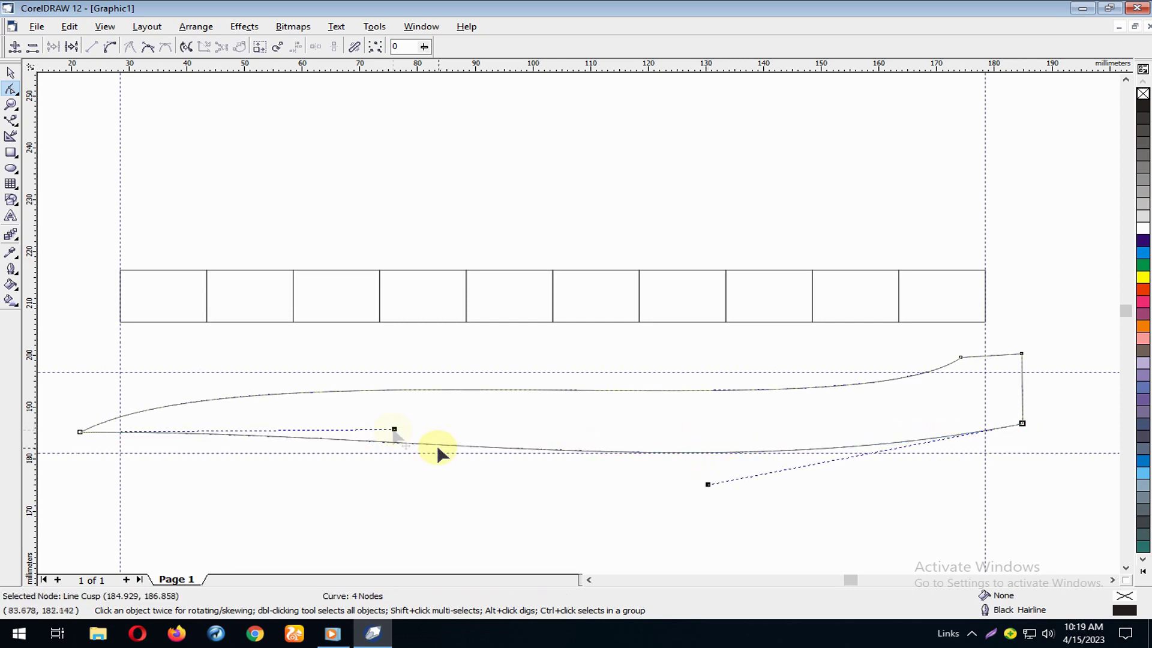
{"action": "left_click_drag", "start_coordinate": [394, 429], "coordinate": [362, 384]}
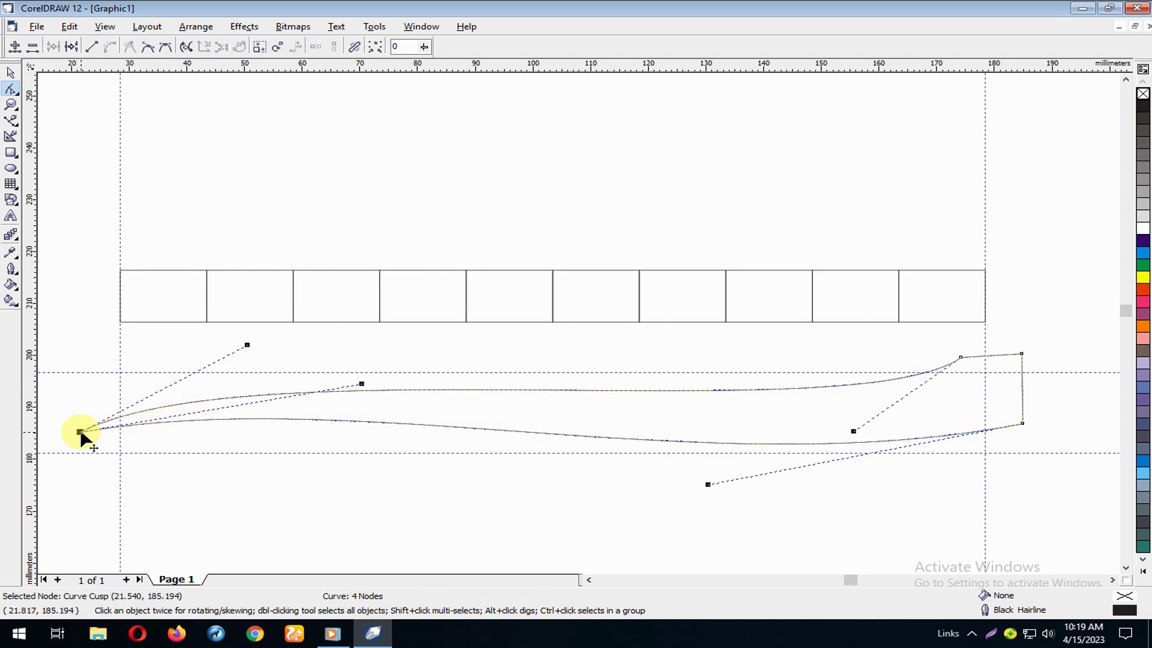
{"action": "left_click_drag", "start_coordinate": [80, 433], "coordinate": [58, 455]}
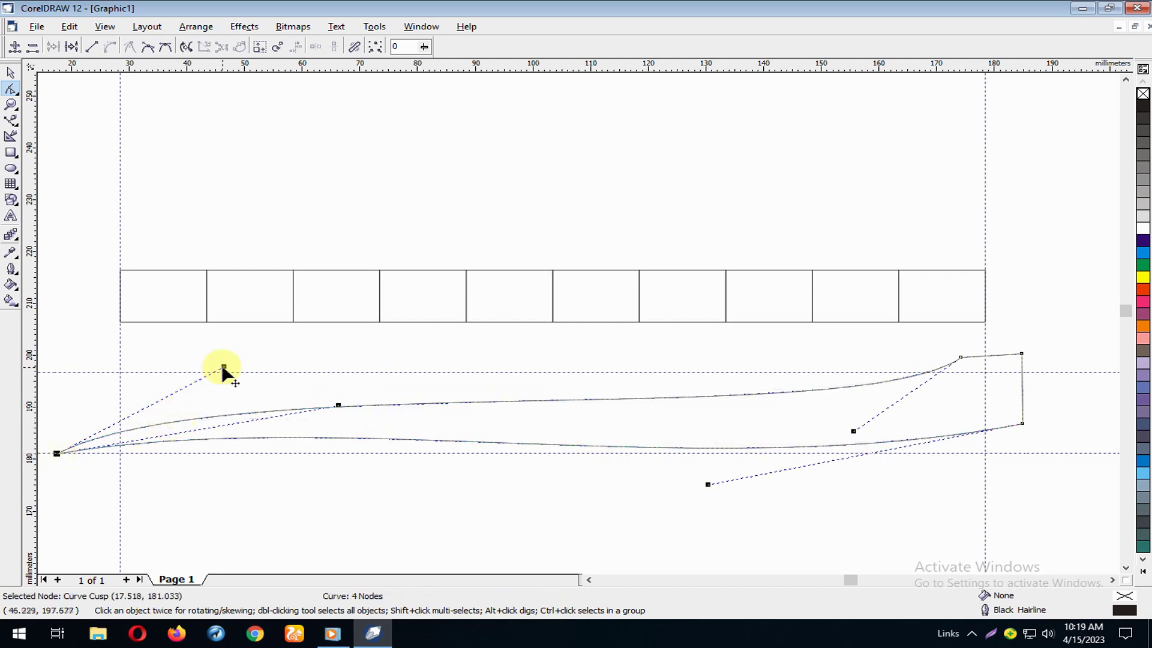
{"action": "left_click_drag", "start_coordinate": [224, 366], "coordinate": [247, 332]}
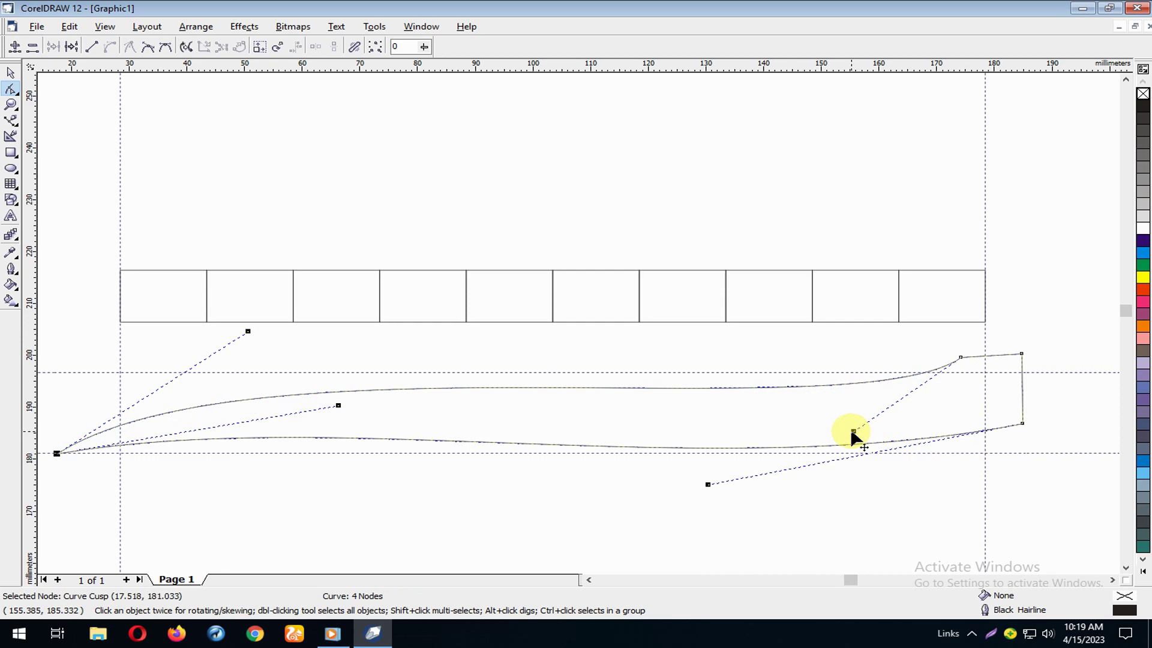
{"action": "left_click_drag", "start_coordinate": [853, 432], "coordinate": [856, 445]}
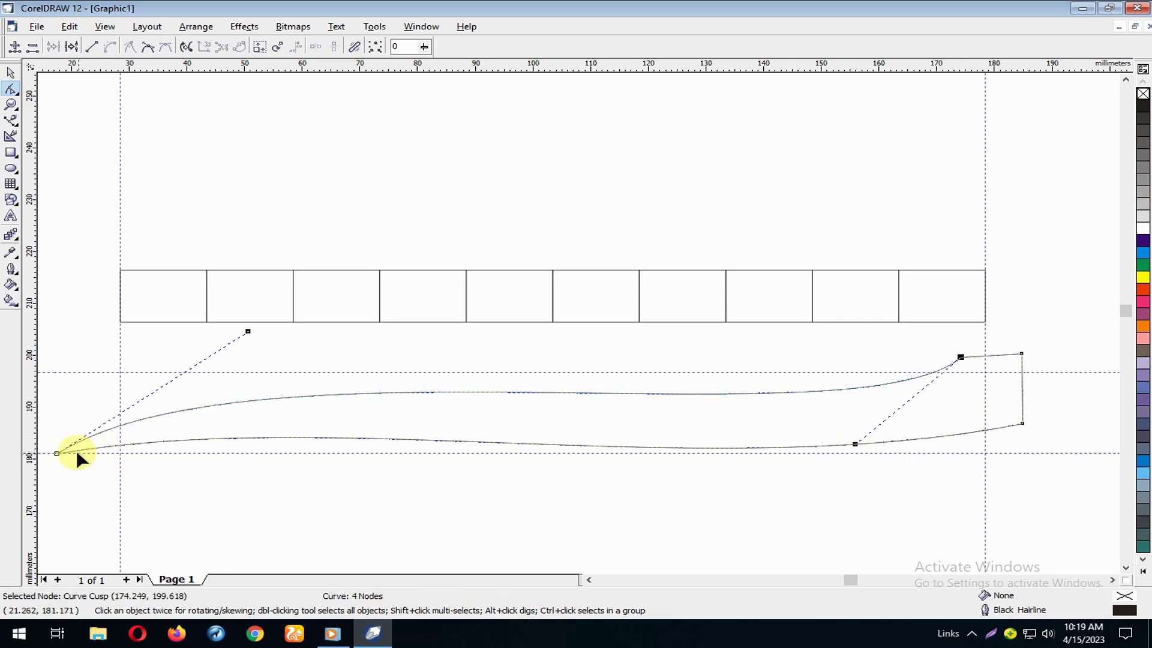
{"action": "left_click", "coordinate": [57, 454]}
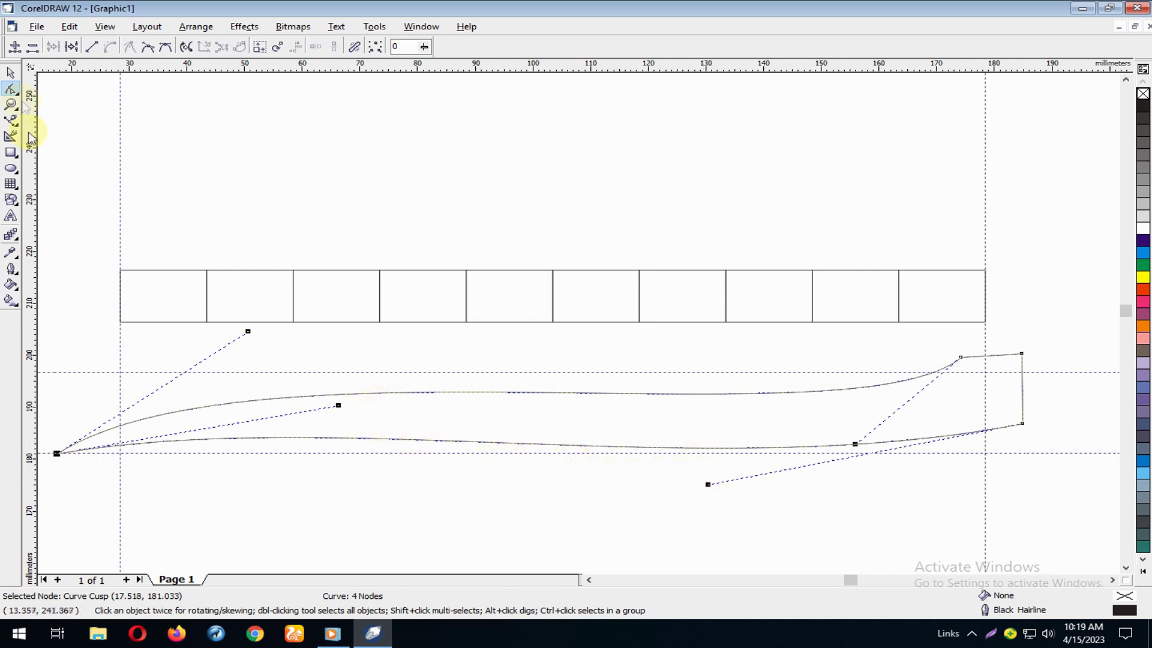
{"action": "left_click", "coordinate": [11, 74]}
- Drop a vertical guideline on each box divider, running down across the hull
{"action": "left_click", "coordinate": [238, 493]}
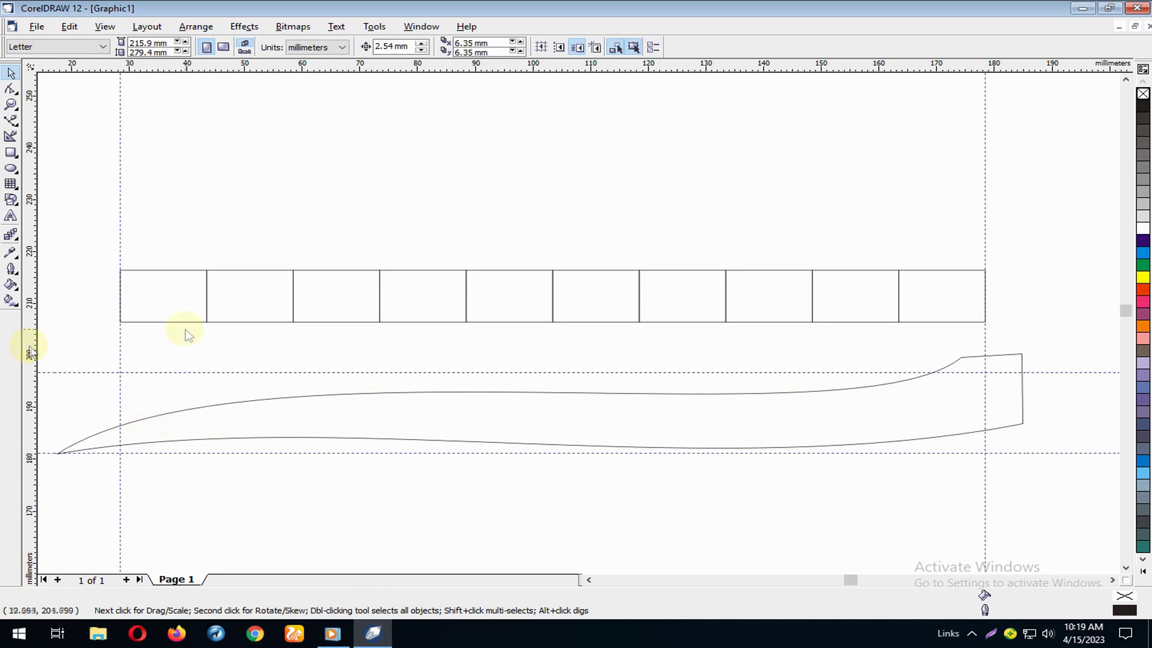
{"action": "left_click_drag", "start_coordinate": [201, 327], "coordinate": [294, 328]}
{"action": "mouse_move", "coordinate": [40, 342]}
{"action": "left_mouse_down"}
{"action": "mouse_move", "coordinate": [380, 339]}
{"action": "mouse_move", "coordinate": [380, 324]}
{"action": "left_mouse_up"}
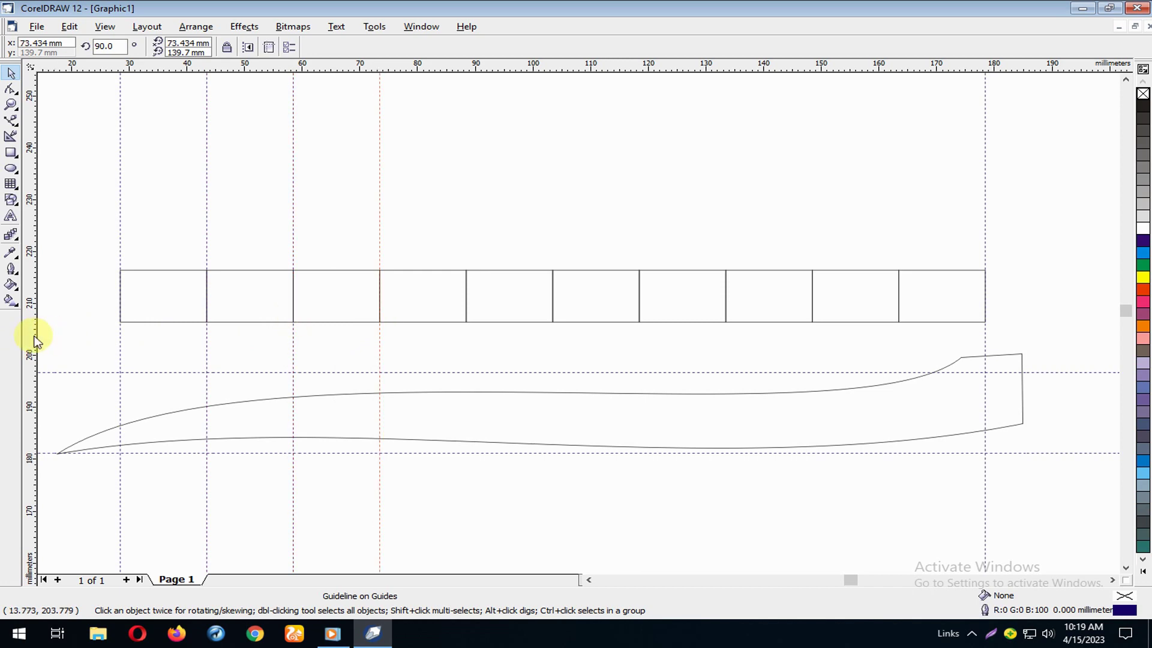
{"action": "left_click_drag", "start_coordinate": [33, 336], "coordinate": [466, 317]}
{"action": "left_click_drag", "start_coordinate": [33, 318], "coordinate": [552, 321]}
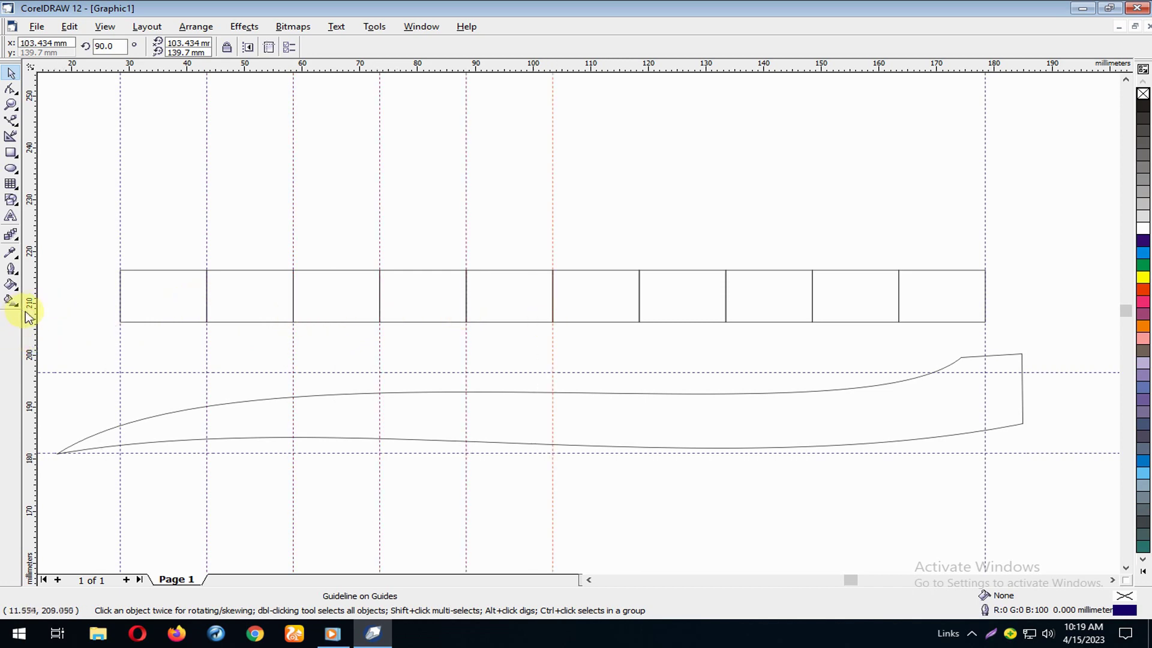
{"action": "mouse_move", "coordinate": [27, 317]}
{"action": "left_mouse_down"}
{"action": "mouse_move", "coordinate": [663, 309]}
{"action": "mouse_move", "coordinate": [639, 310]}
{"action": "left_mouse_up"}
{"action": "left_click_drag", "start_coordinate": [33, 336], "coordinate": [726, 310]}
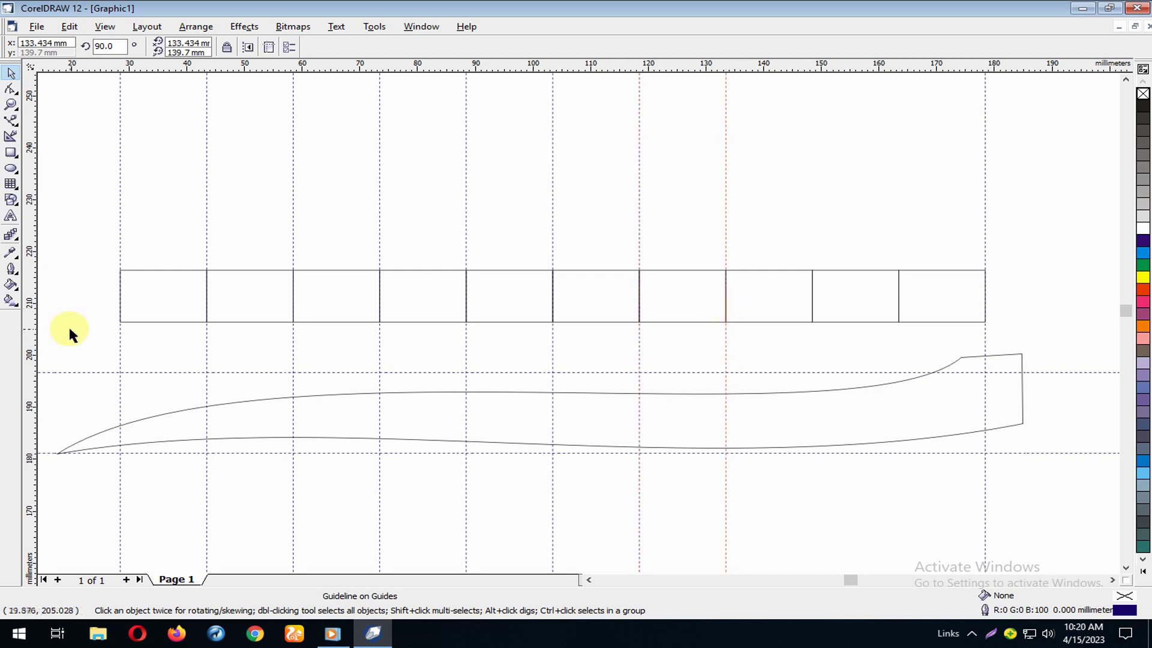
{"action": "left_click_drag", "start_coordinate": [32, 343], "coordinate": [812, 319]}
{"action": "left_click_drag", "start_coordinate": [29, 350], "coordinate": [903, 324]}
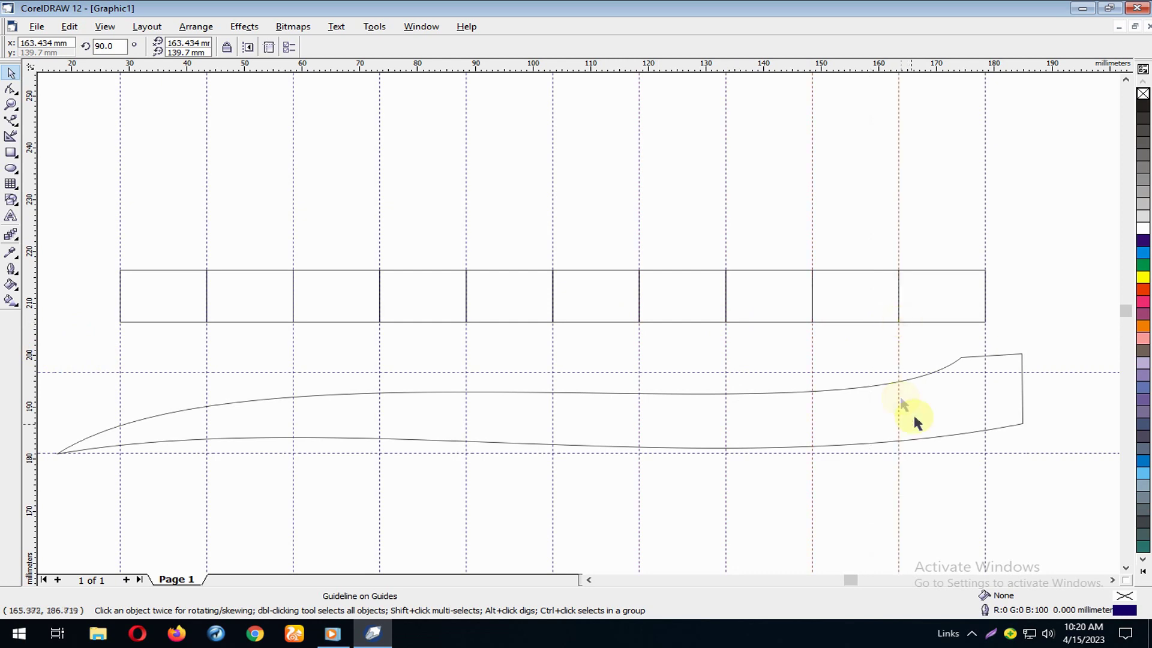
- Draw a closed rectangle around the hull's left tip, its right edge on the first guide
{"action": "left_click", "coordinate": [1126, 569]}
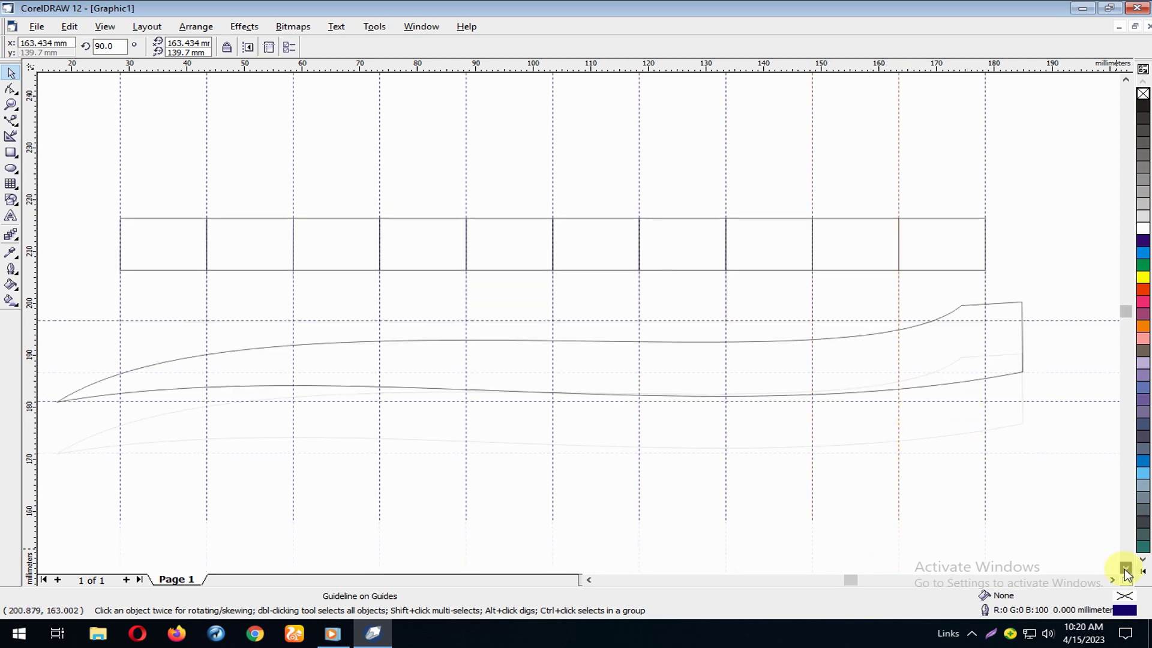
{"action": "left_click", "coordinate": [1126, 569]}
{"action": "left_click", "coordinate": [84, 412]}
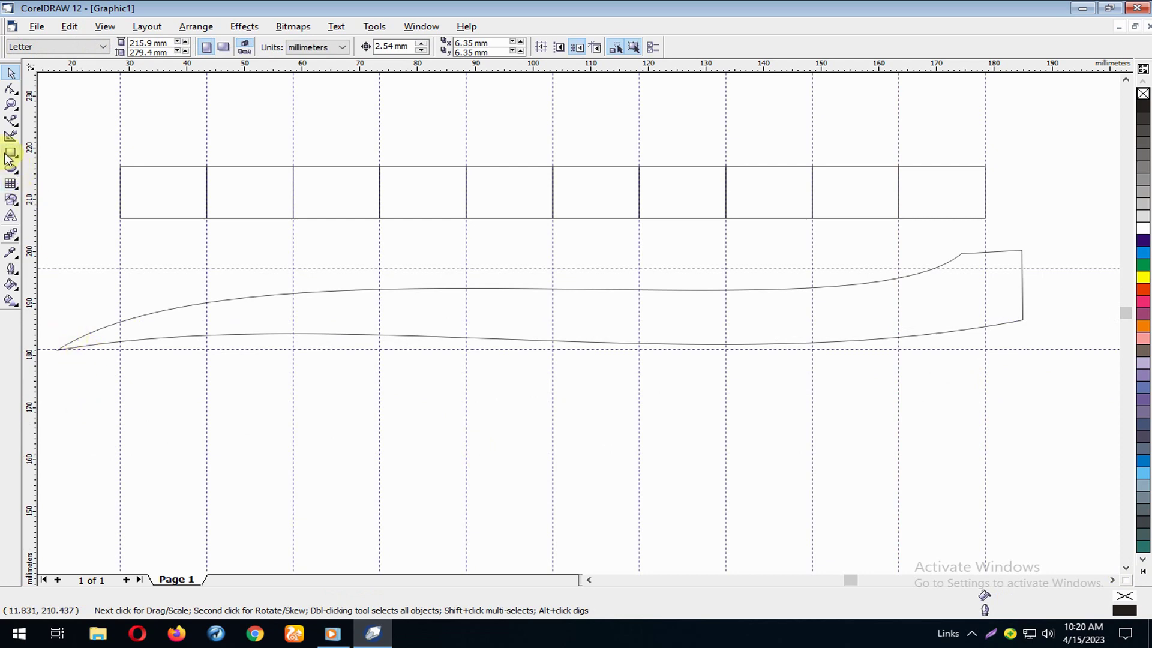
{"action": "left_click", "coordinate": [10, 125]}
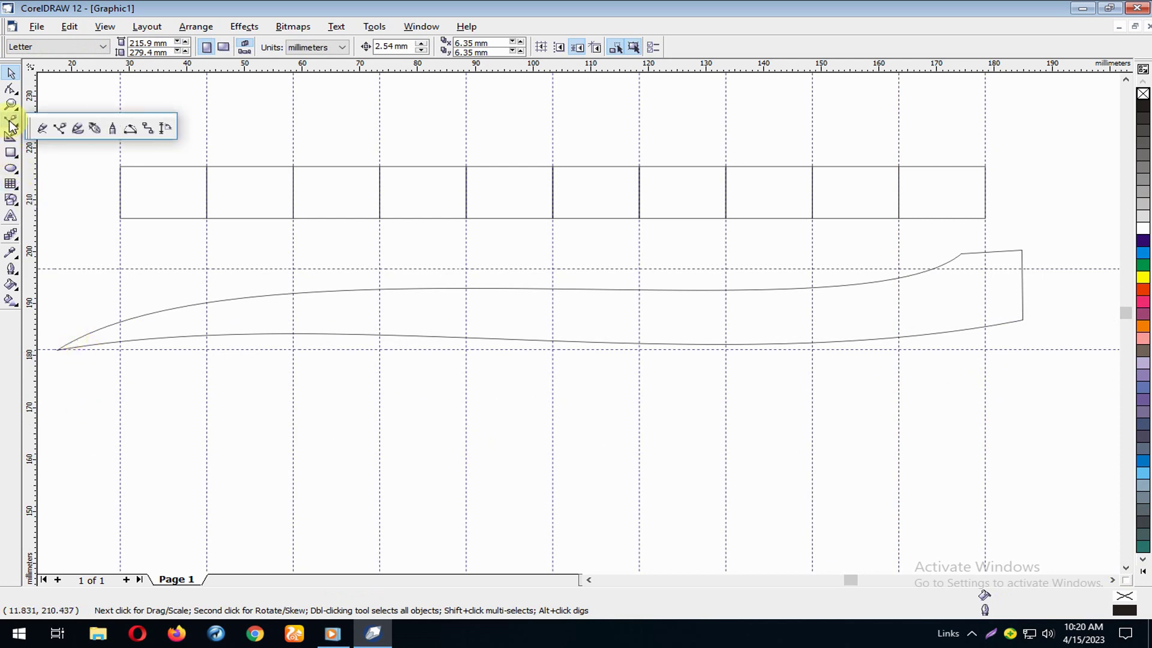
{"action": "left_click", "coordinate": [51, 129]}
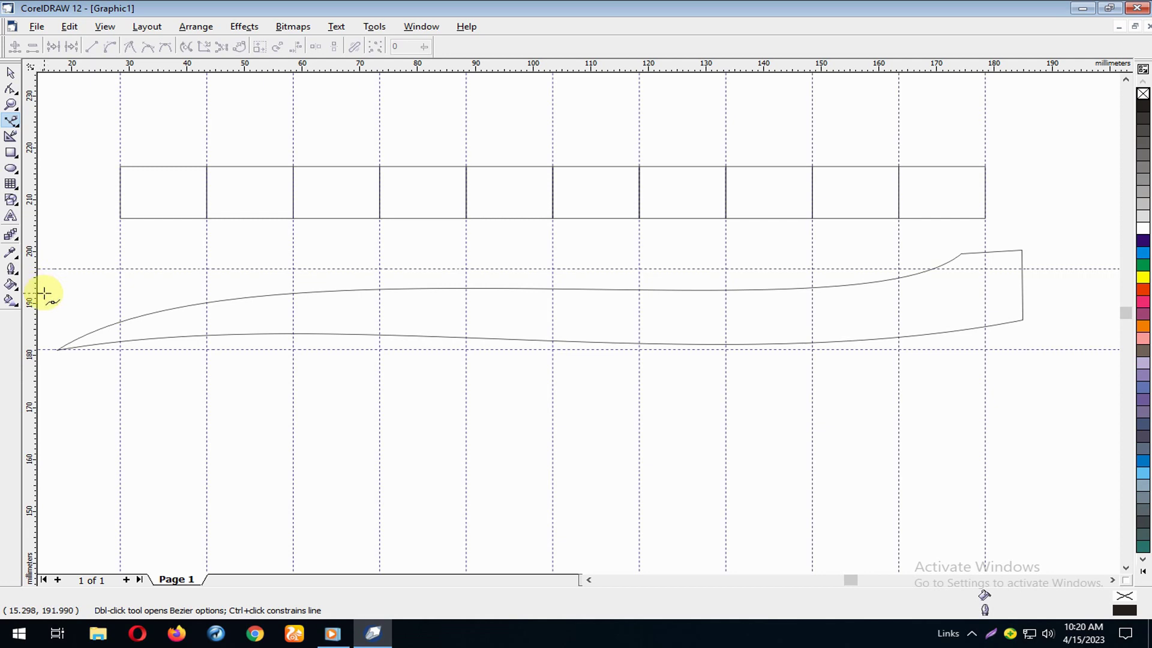
{"action": "left_click", "coordinate": [44, 293]}
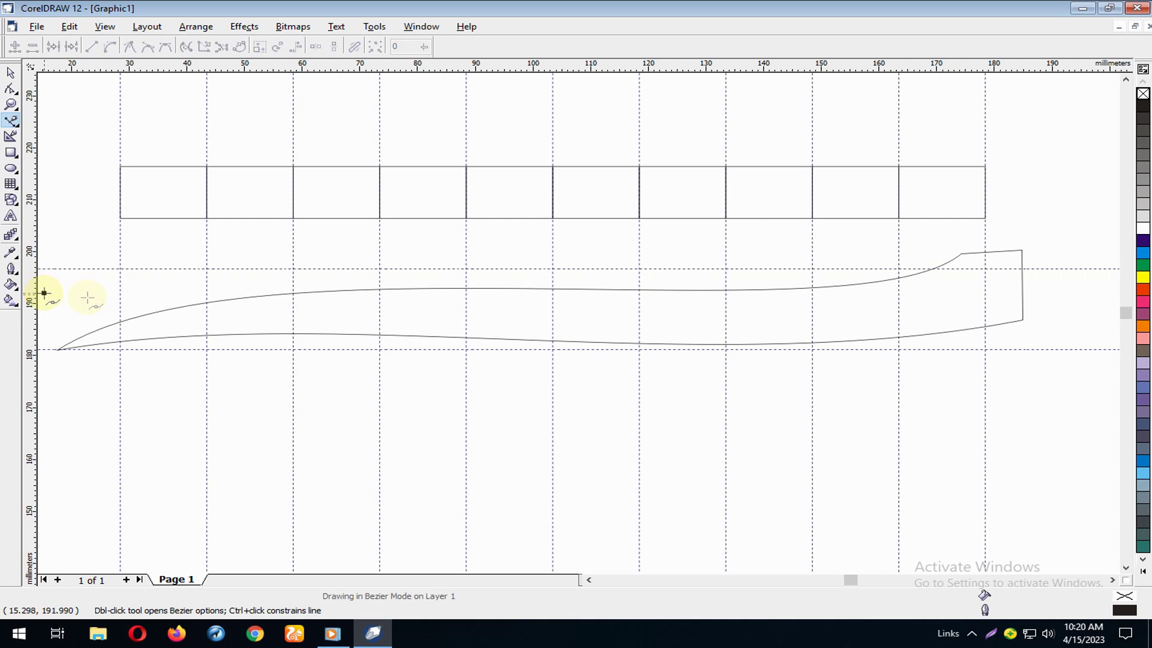
{"action": "left_click", "coordinate": [120, 292]}
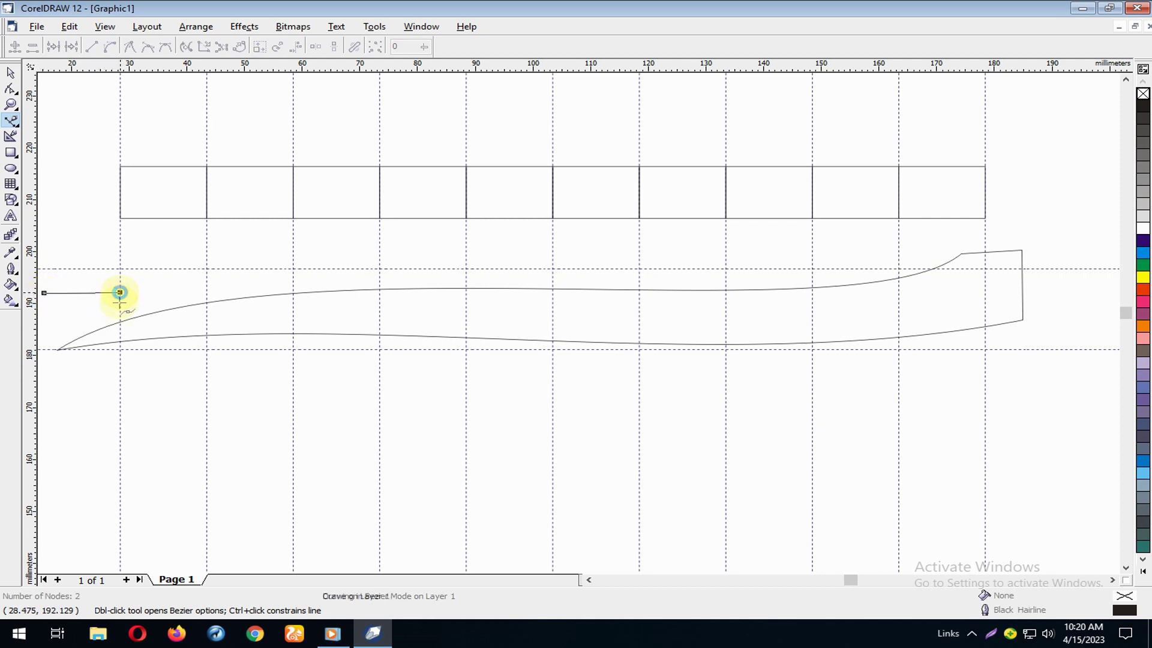
{"action": "left_click", "coordinate": [120, 400]}
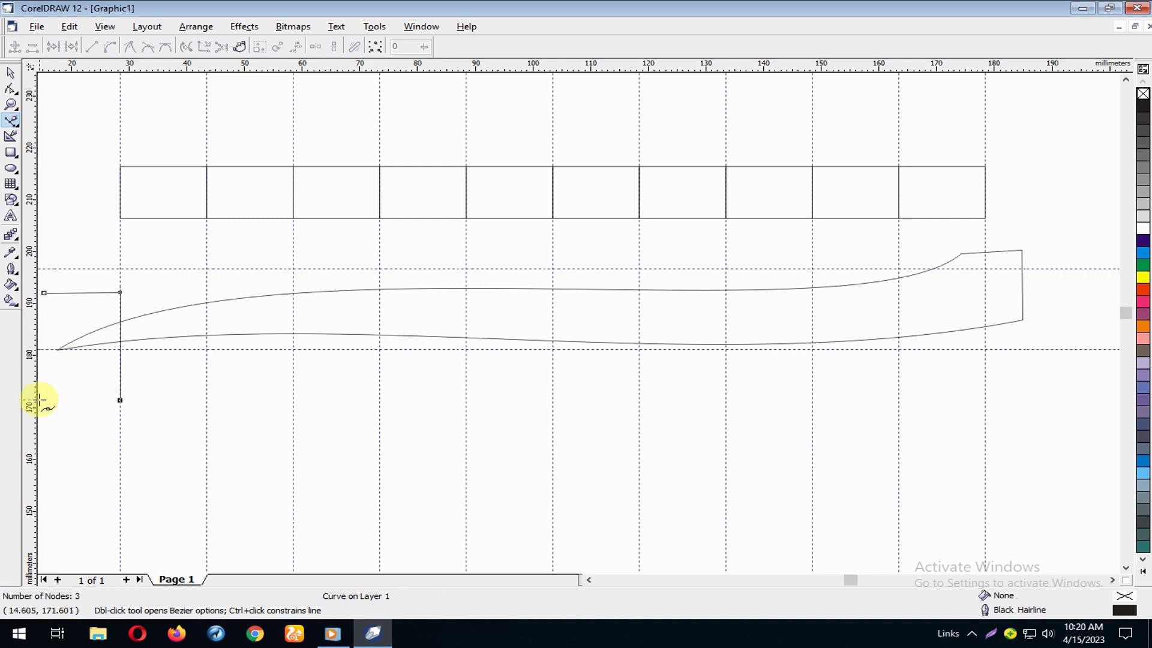
{"action": "left_click", "coordinate": [38, 399]}
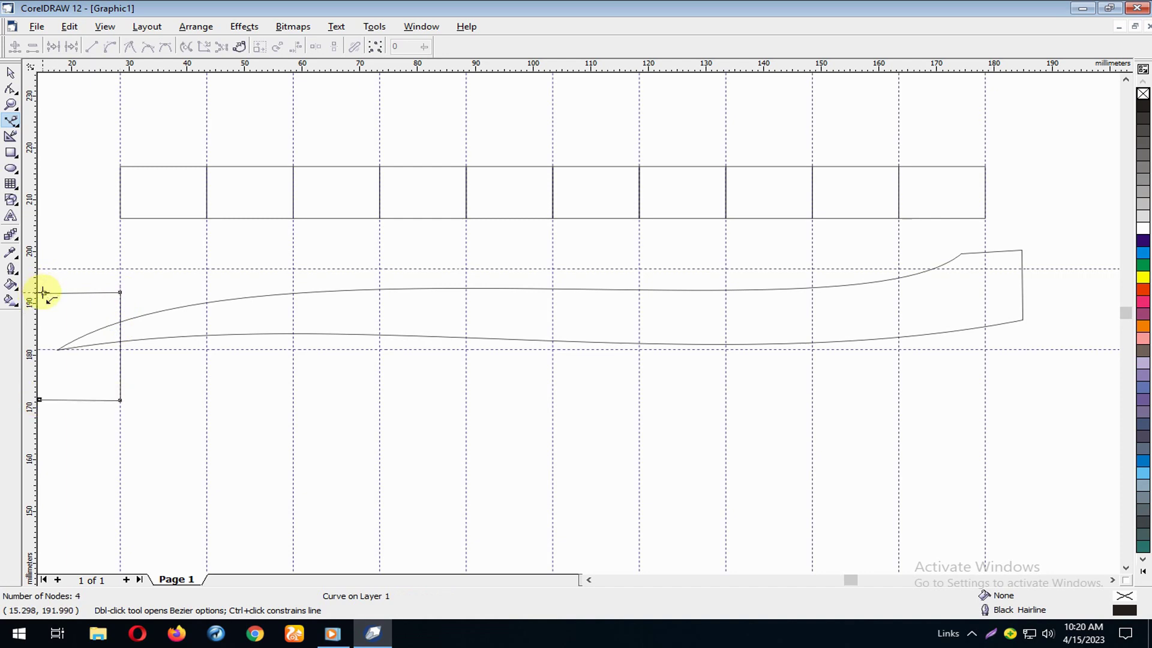
{"action": "left_click", "coordinate": [44, 293]}
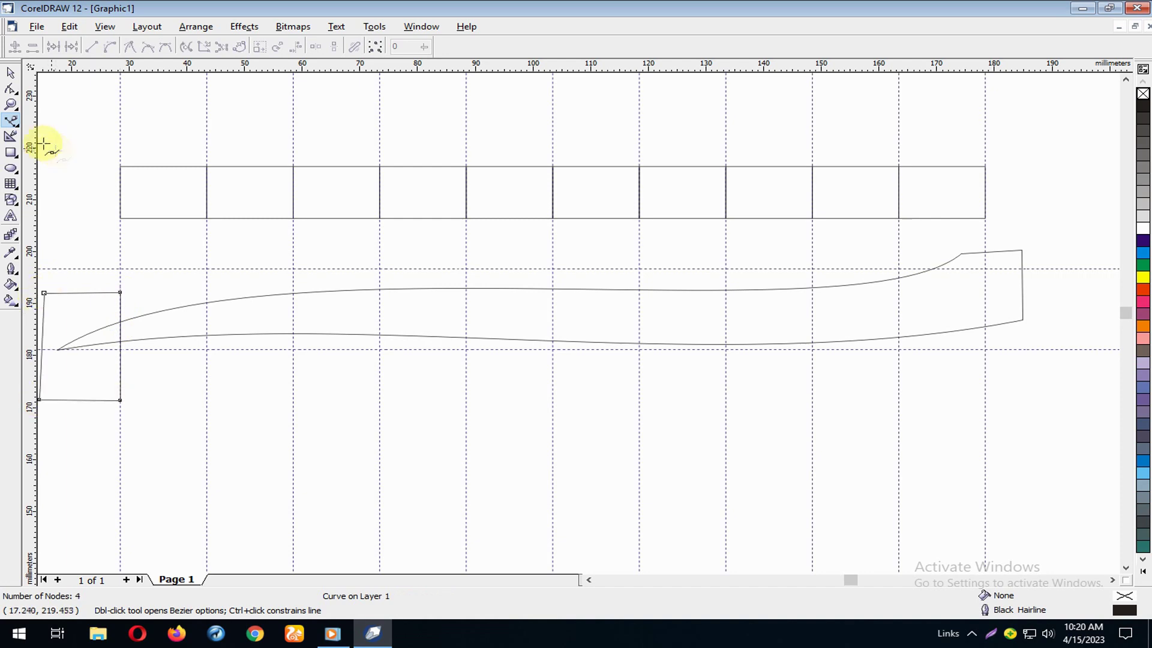
{"action": "left_click", "coordinate": [11, 72]}
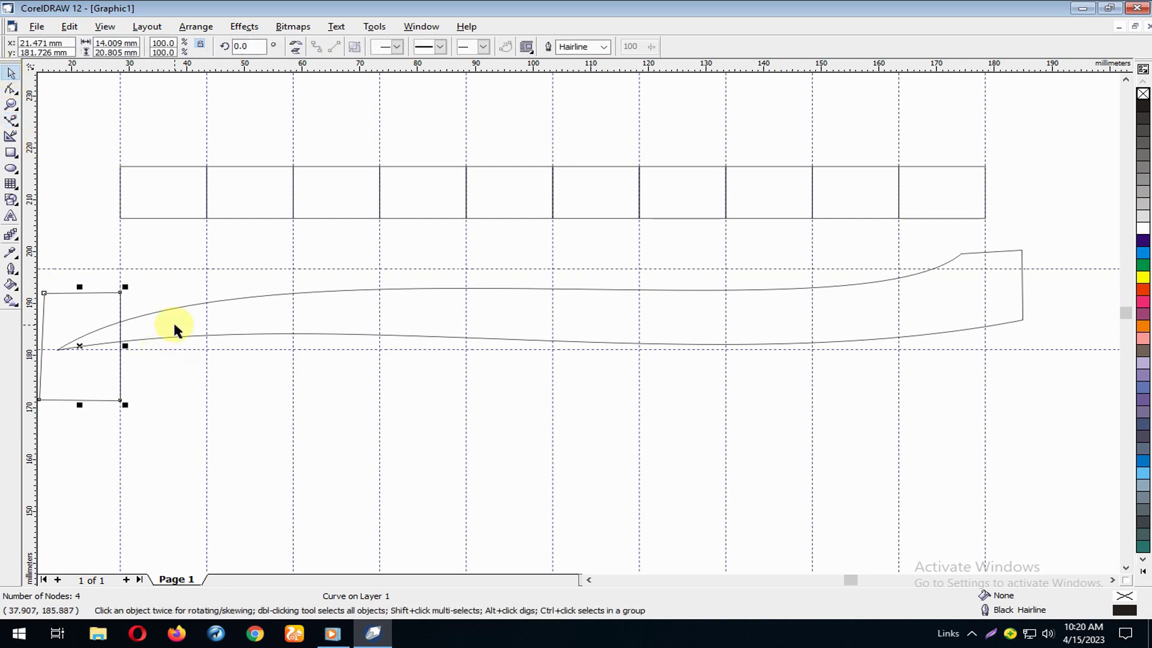
- Trim the hull's left tip with the rectangle via Shaping, then move the rectangle below
{"action": "left_click", "coordinate": [237, 30]}
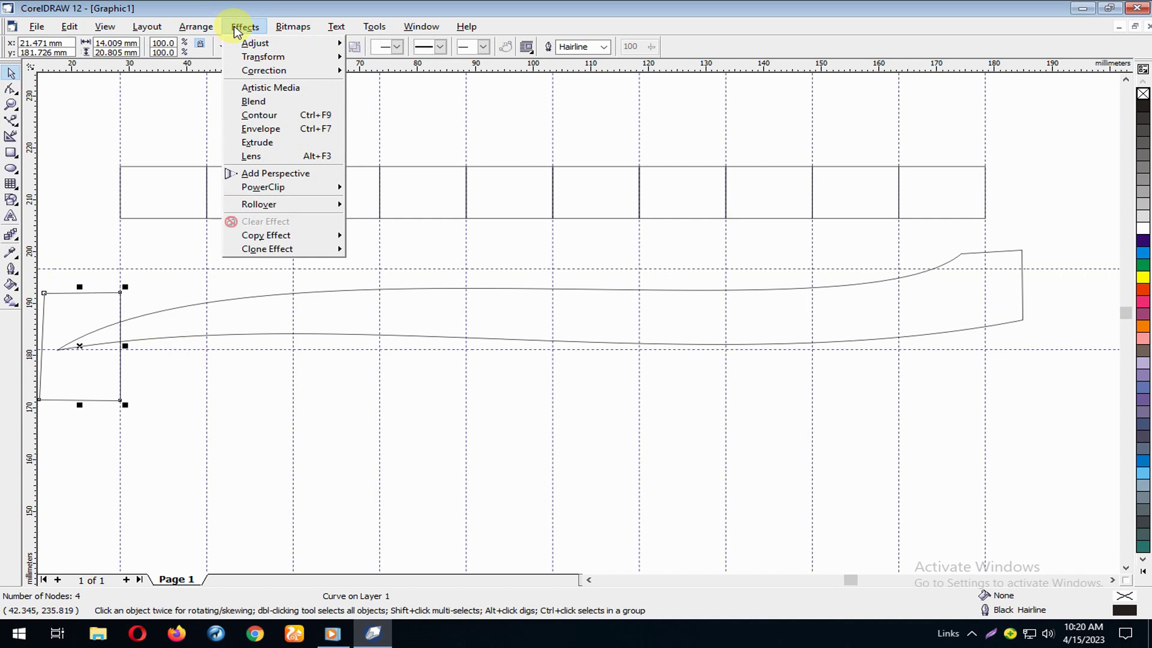
{"action": "mouse_move", "coordinate": [207, 225]}
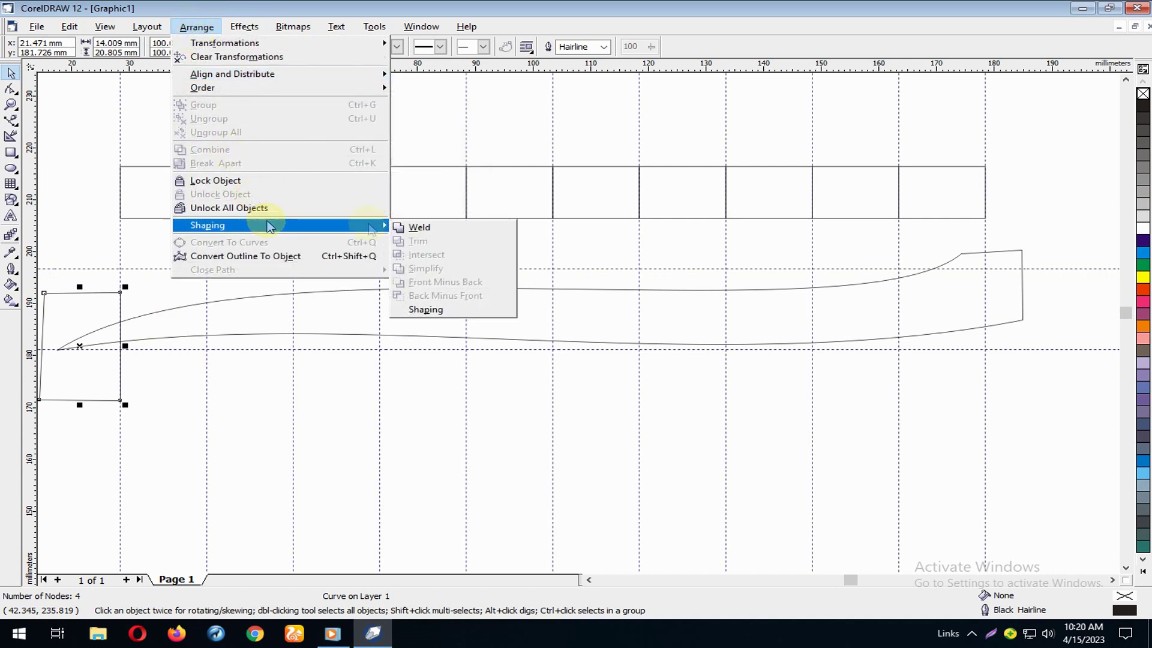
{"action": "left_click", "coordinate": [472, 312]}
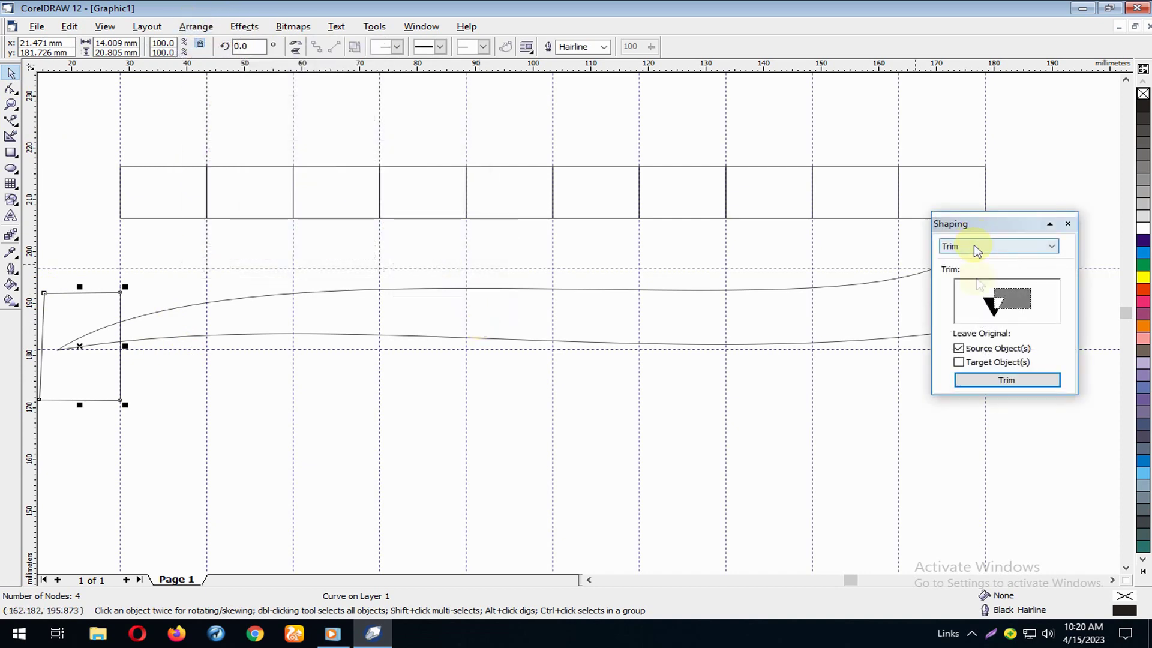
{"action": "left_click", "coordinate": [959, 362]}
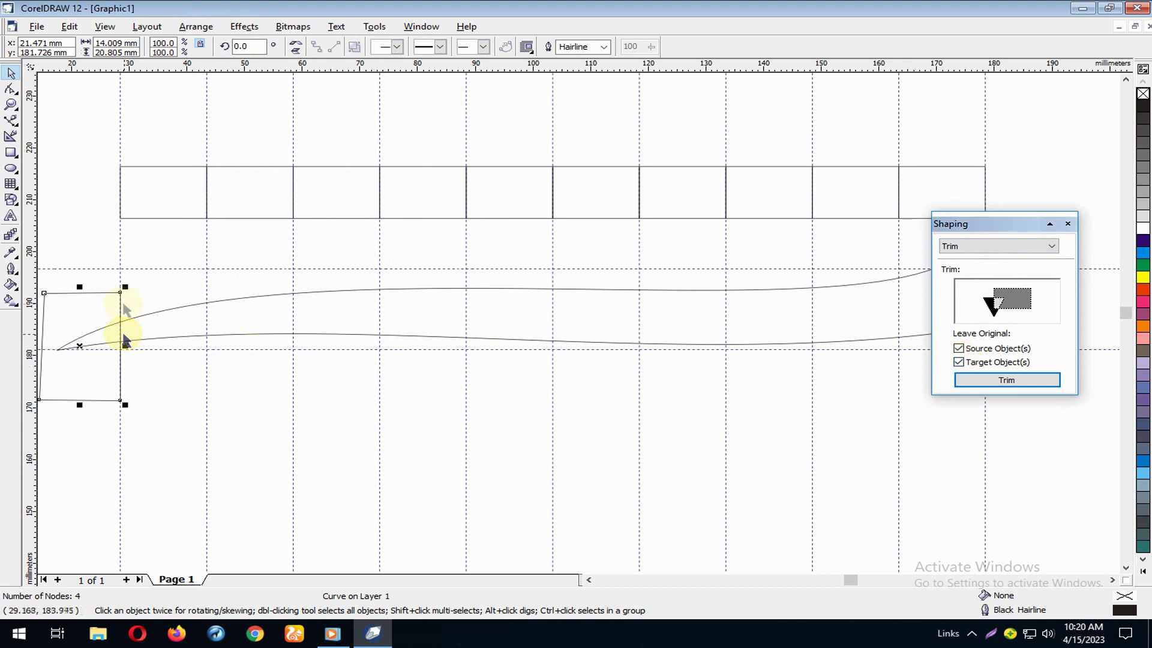
{"action": "left_click", "coordinate": [970, 382]}
{"action": "left_click", "coordinate": [242, 324]}
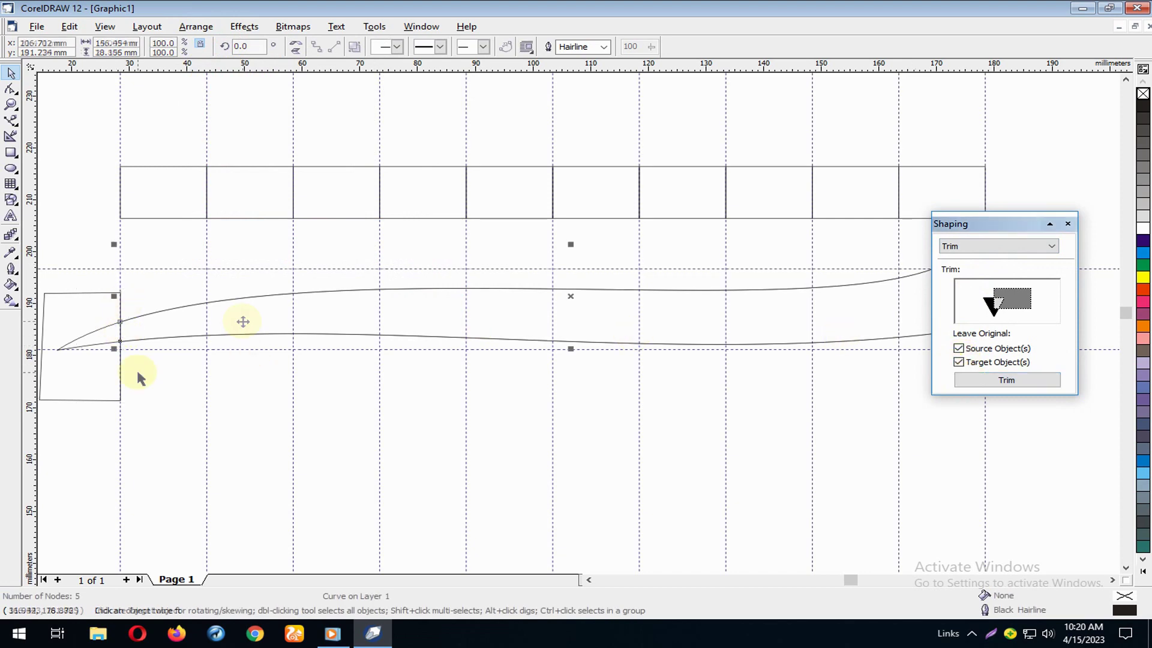
{"action": "left_click", "coordinate": [83, 322]}
{"action": "left_click_drag", "start_coordinate": [82, 322], "coordinate": [159, 415]}
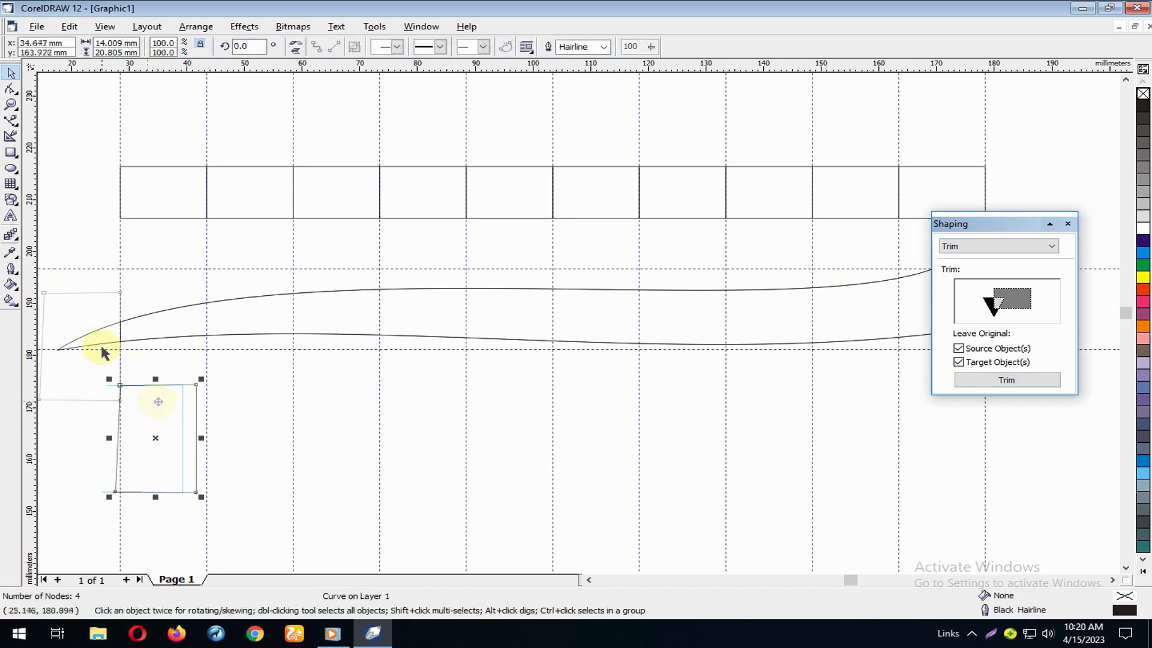
{"action": "left_click", "coordinate": [100, 335]}
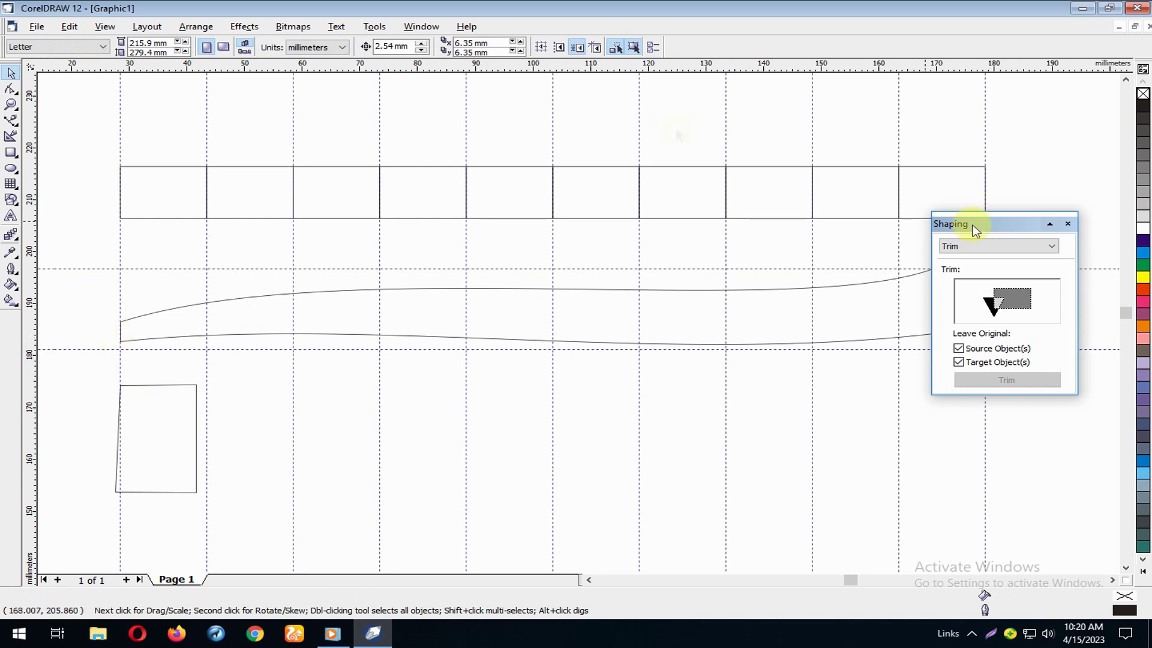
- Move the Shaping docker aside and place the spare rectangle over the hull band's left end
{"action": "mouse_move", "coordinate": [787, 329]}
{"action": "left_mouse_down"}
{"action": "mouse_move", "coordinate": [667, 150]}
{"action": "mouse_move", "coordinate": [523, 105]}
{"action": "left_mouse_up"}
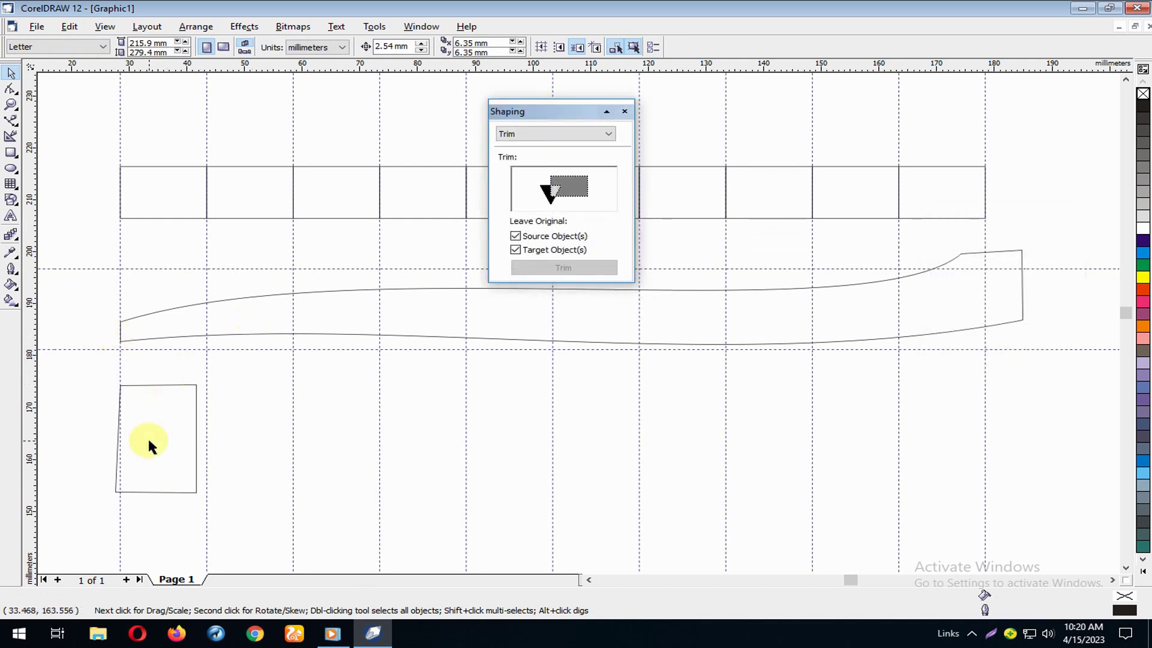
{"action": "left_click_drag", "start_coordinate": [146, 444], "coordinate": [207, 398]}
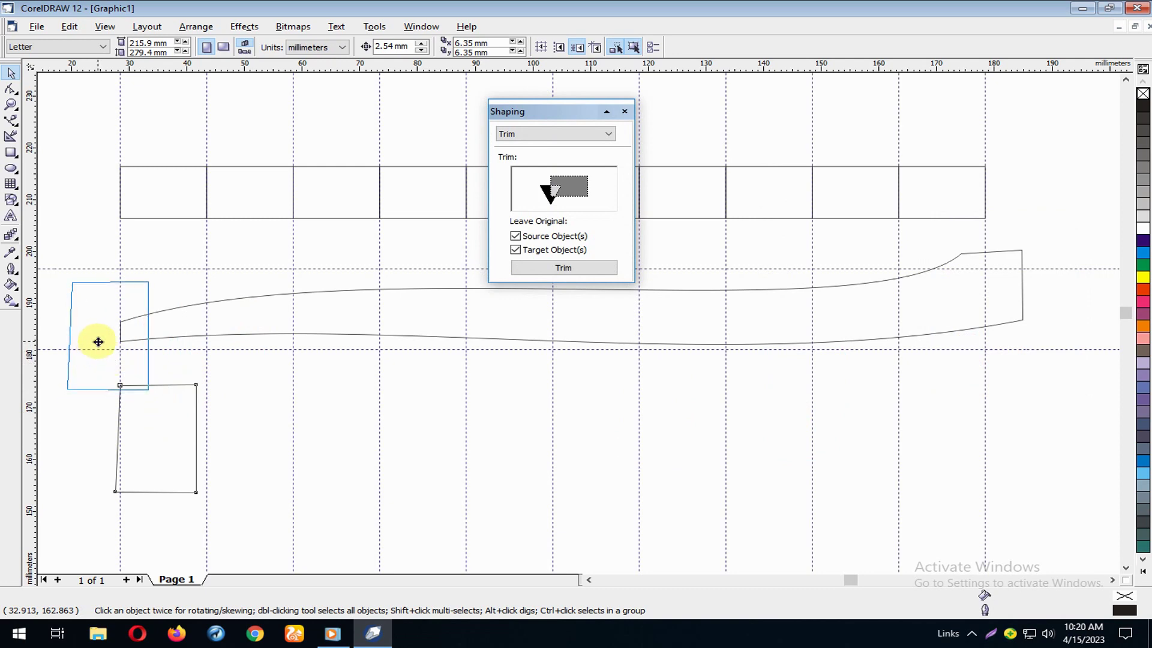
{"action": "left_click_drag", "start_coordinate": [207, 398], "coordinate": [90, 338]}
- Add a node to the rectangle's right edge and pull it out into an arrow point
{"action": "left_click", "coordinate": [11, 89]}
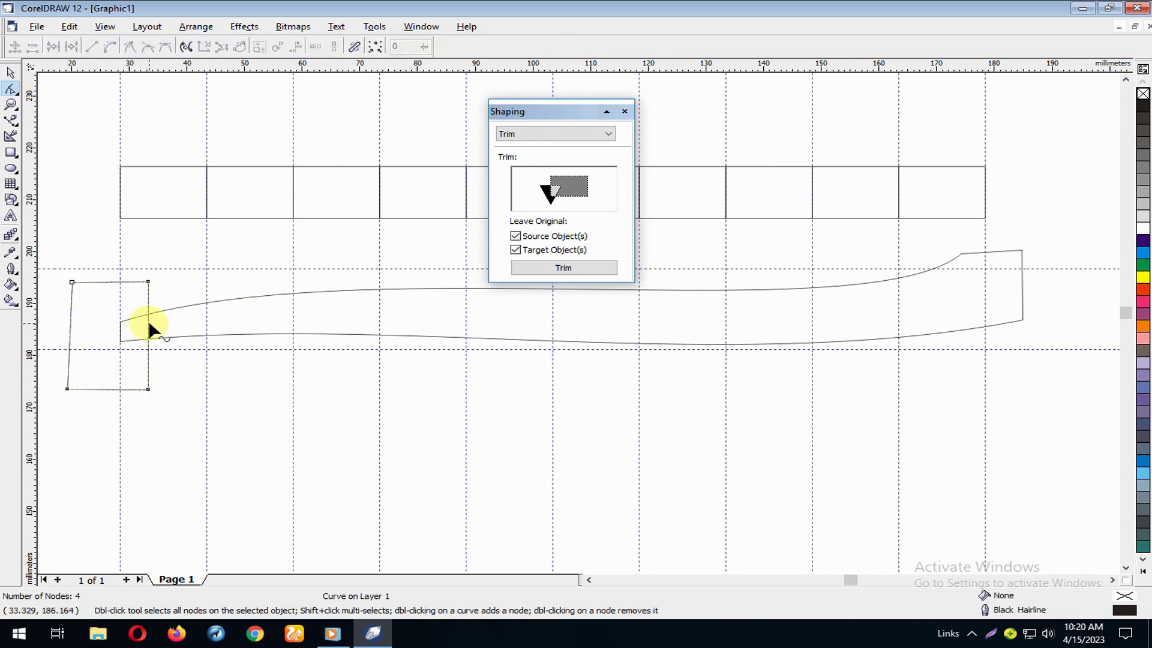
{"action": "double_click", "coordinate": [148, 325]}
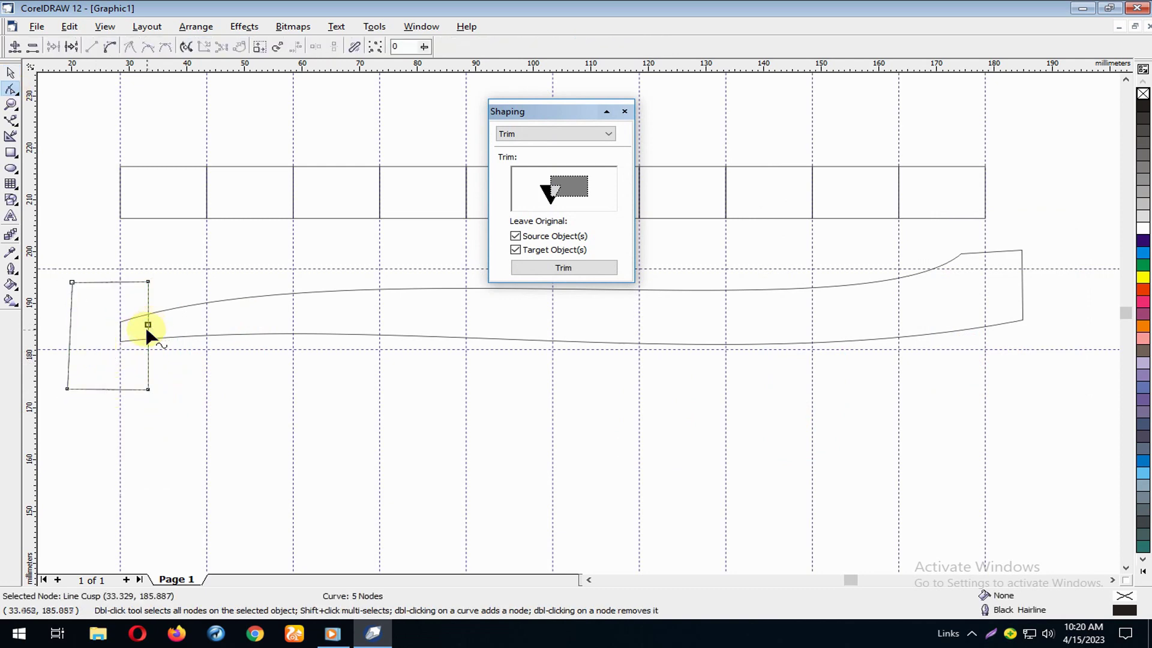
{"action": "left_click_drag", "start_coordinate": [148, 325], "coordinate": [205, 321]}
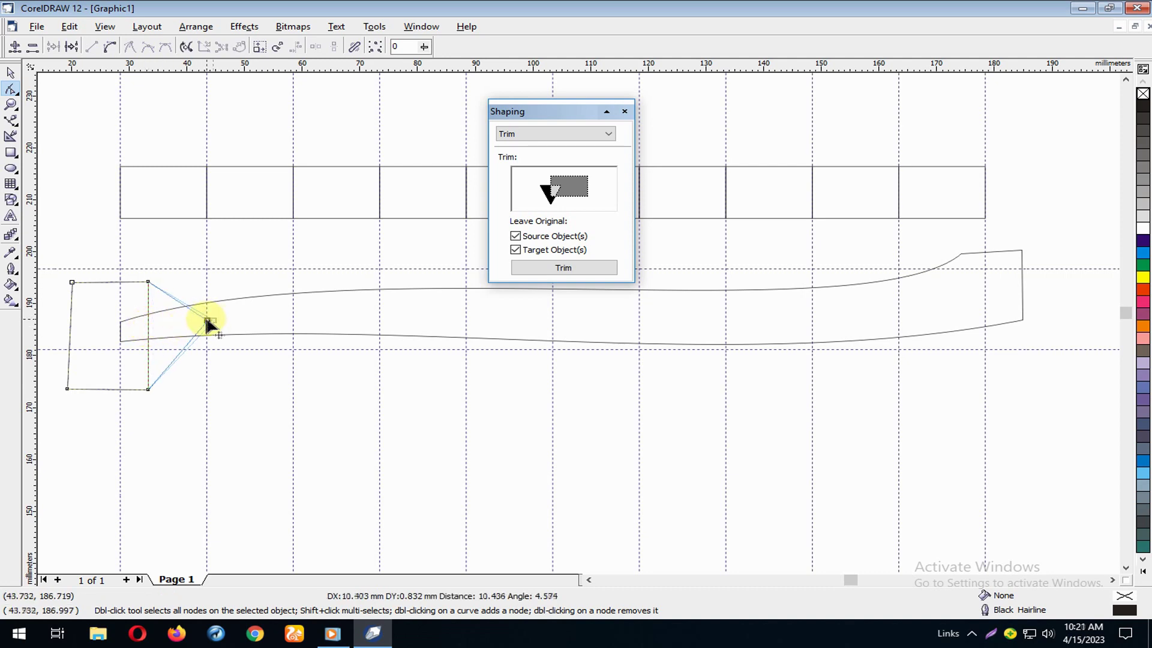
{"action": "left_click_drag", "start_coordinate": [205, 321], "coordinate": [206, 321]}
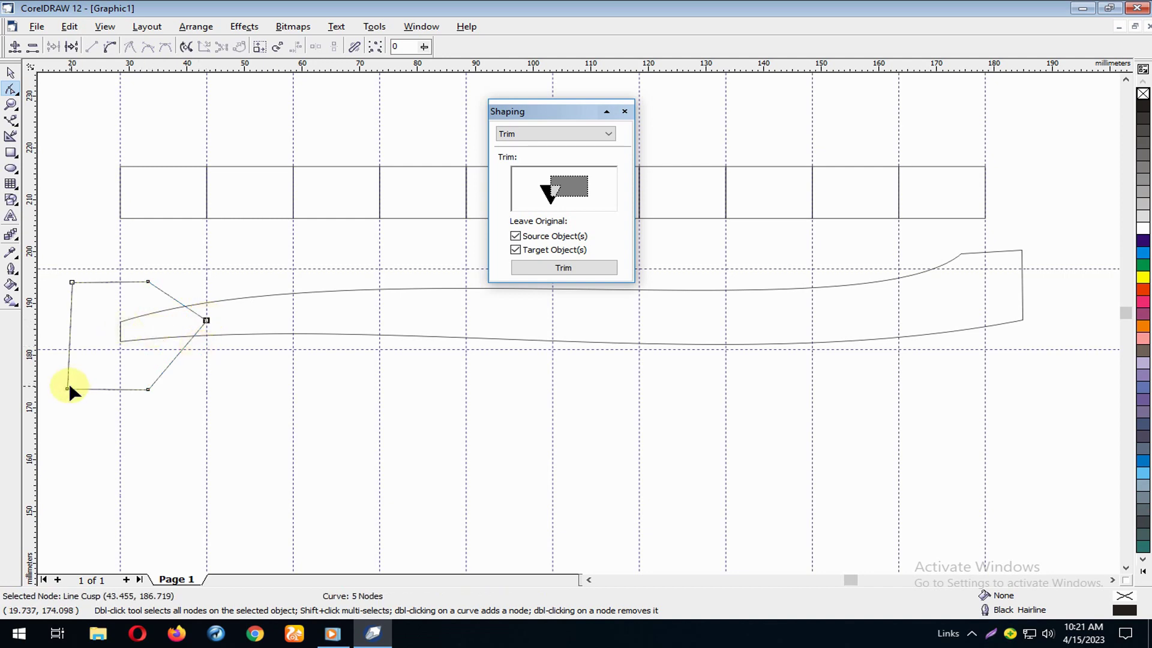
{"action": "left_click_drag", "start_coordinate": [67, 390], "coordinate": [72, 389]}
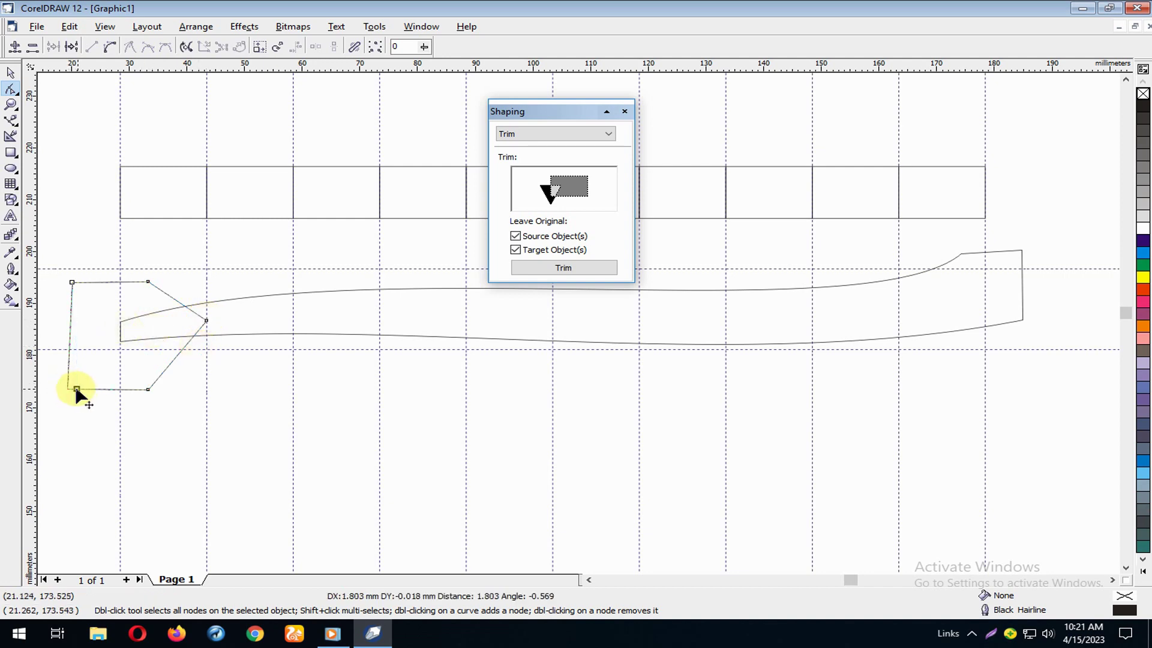
- Intersect the pentagon with the hull band to create the first chevron section
{"action": "left_click", "coordinate": [11, 73]}
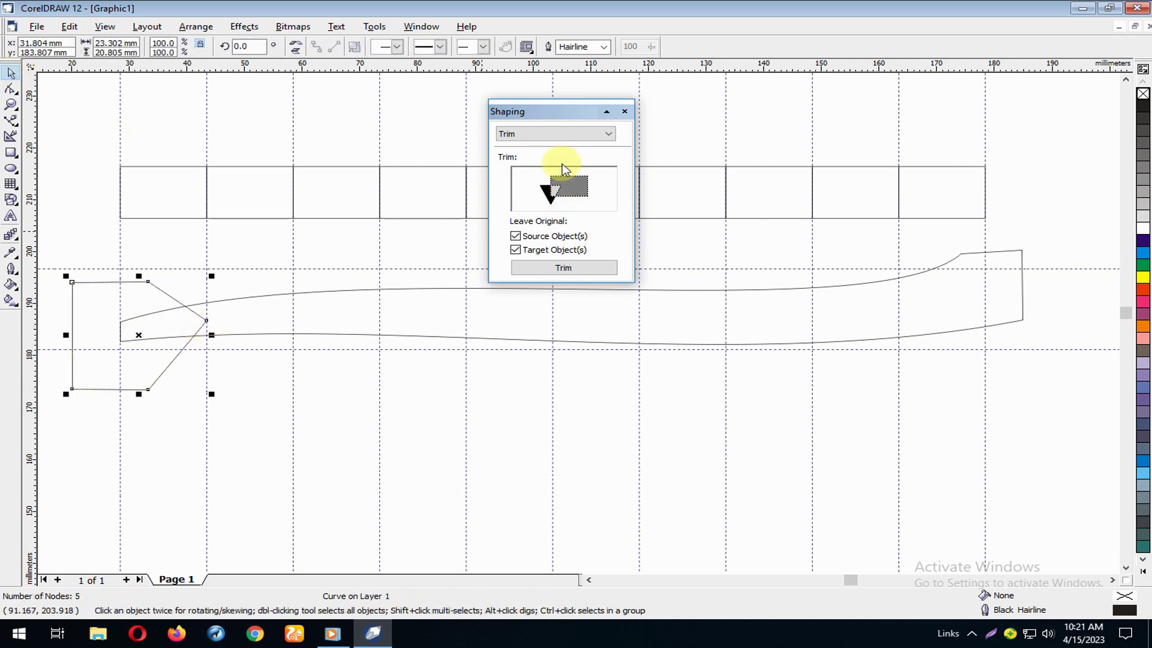
{"action": "left_click", "coordinate": [558, 134]}
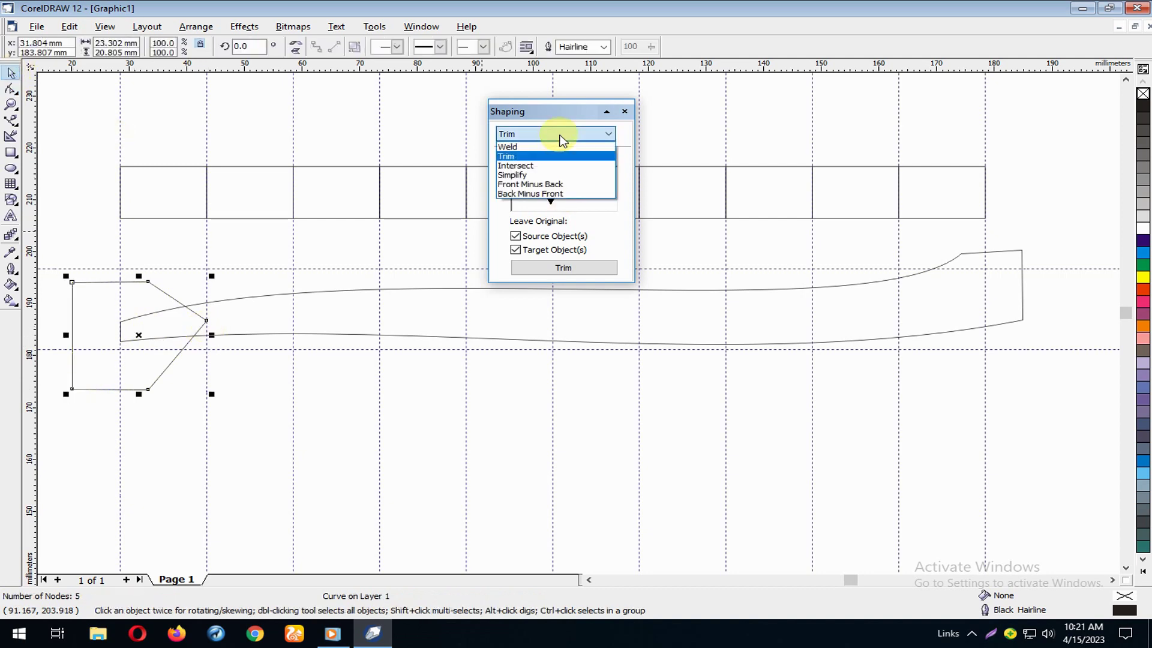
{"action": "left_click", "coordinate": [558, 166]}
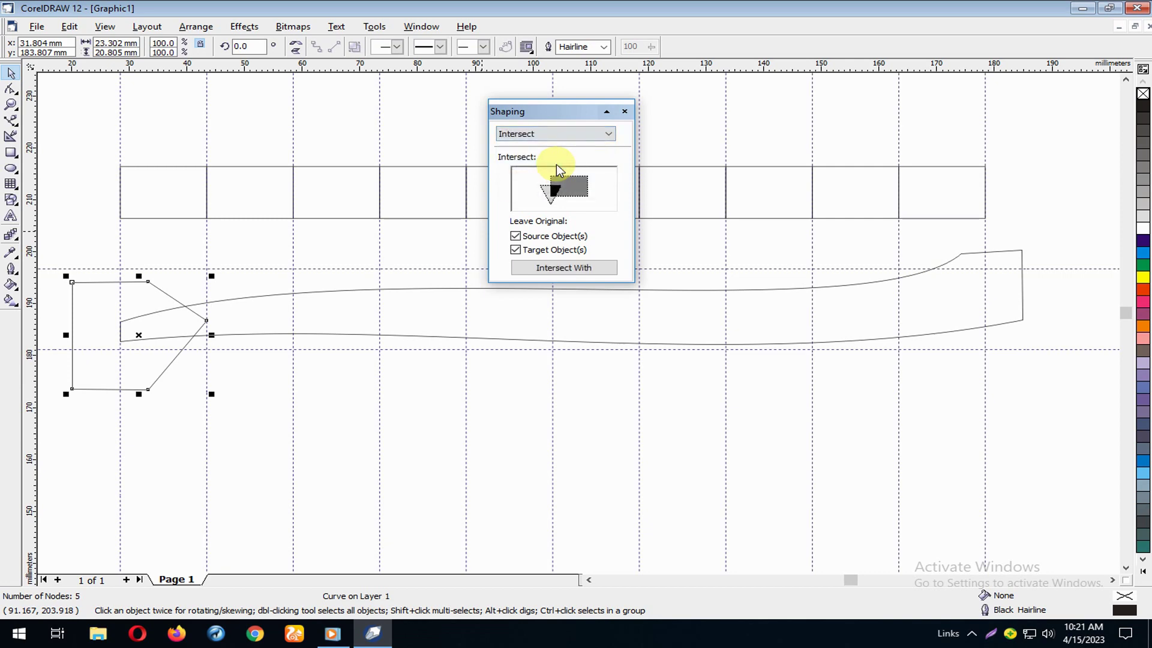
{"action": "left_click", "coordinate": [557, 272]}
{"action": "left_click", "coordinate": [258, 329]}
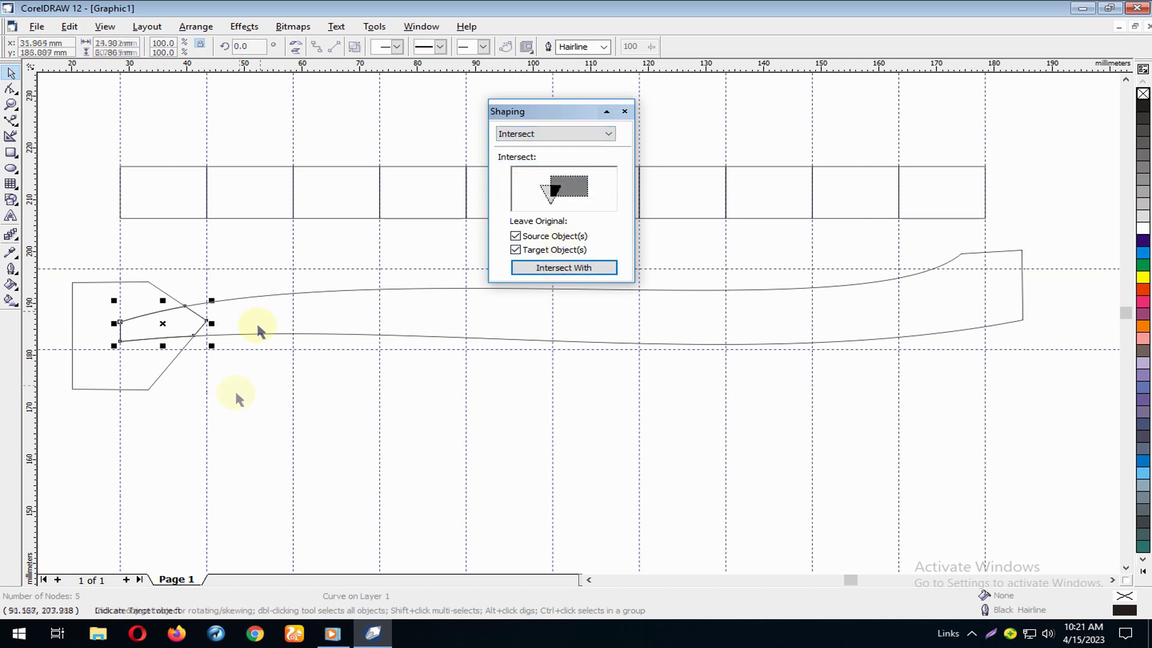
- Slide the pentagon right, adjust its left nodes, and intersect with the band for the second section
{"action": "left_click", "coordinate": [222, 396]}
{"action": "left_click", "coordinate": [140, 303]}
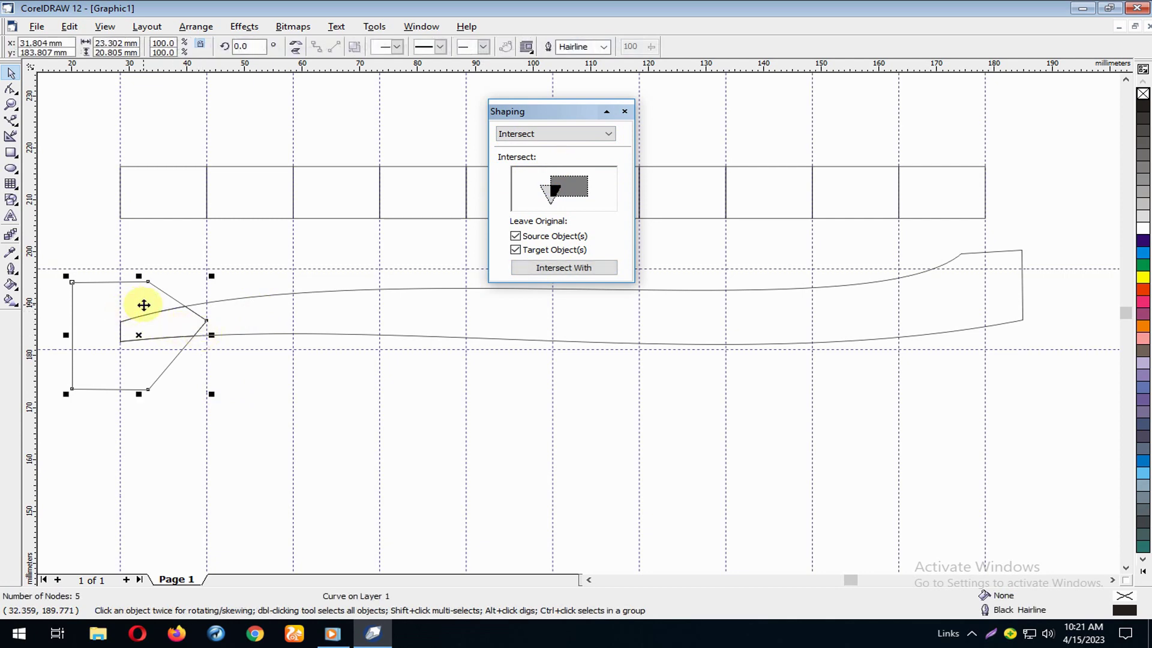
{"action": "left_click_drag", "start_coordinate": [140, 304], "coordinate": [224, 298]}
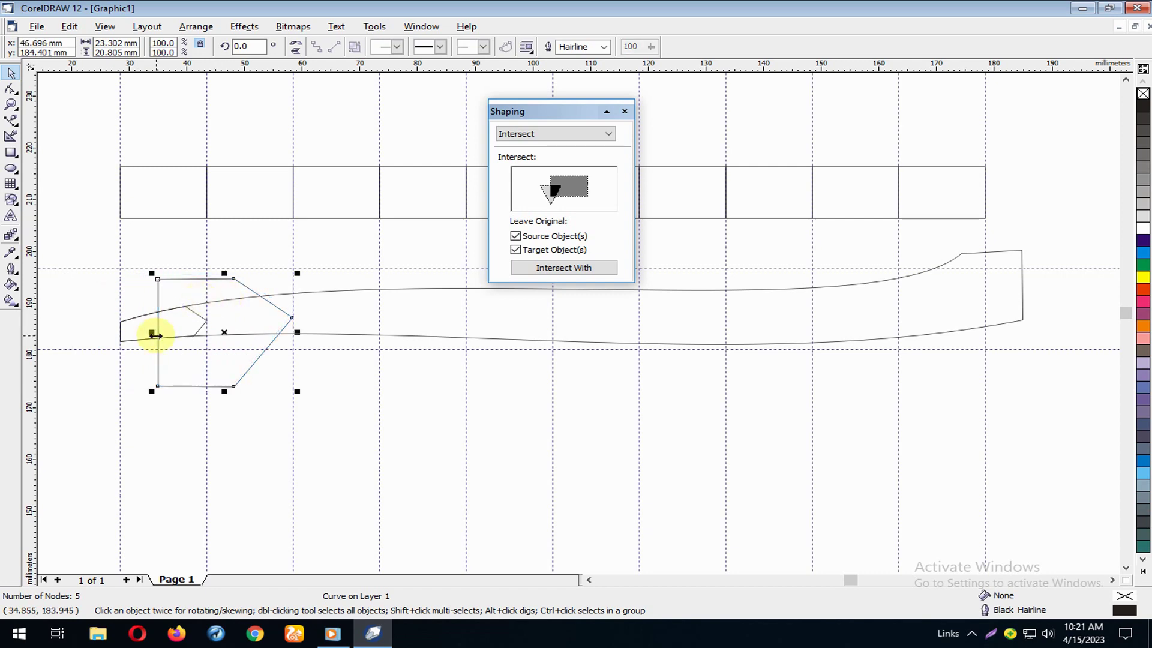
{"action": "key", "text": "F10"}
{"action": "mouse_move", "coordinate": [146, 278]}
{"action": "left_mouse_down"}
{"action": "mouse_move", "coordinate": [160, 390]}
{"action": "mouse_move", "coordinate": [88, 387]}
{"action": "left_mouse_up"}
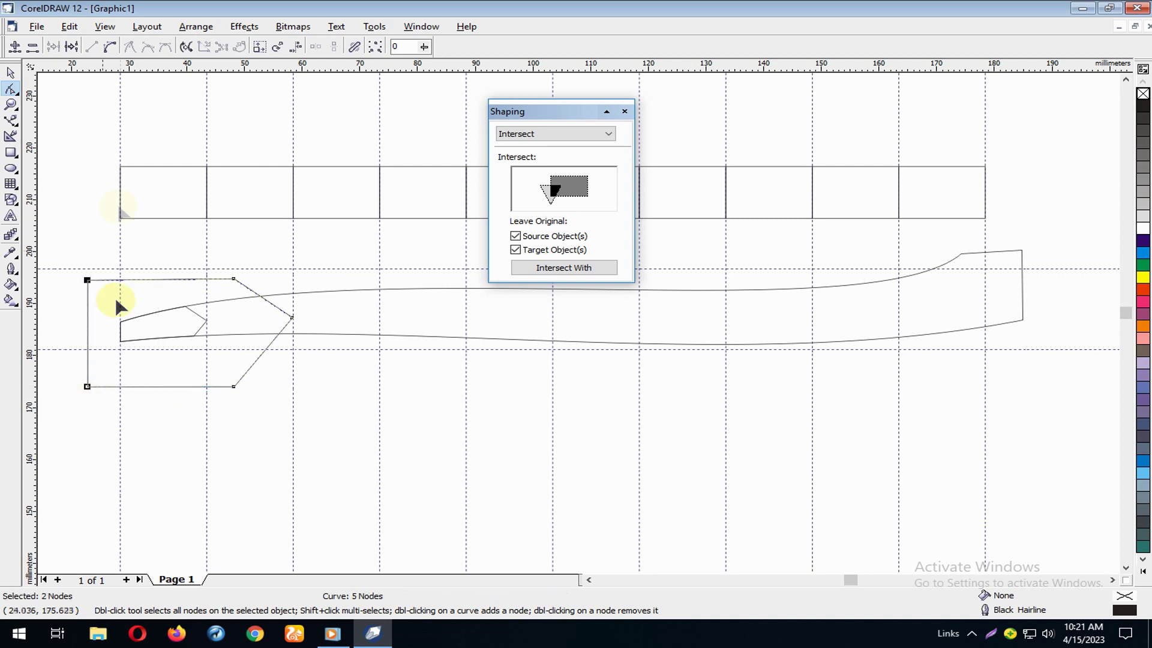
{"action": "left_click", "coordinate": [11, 72]}
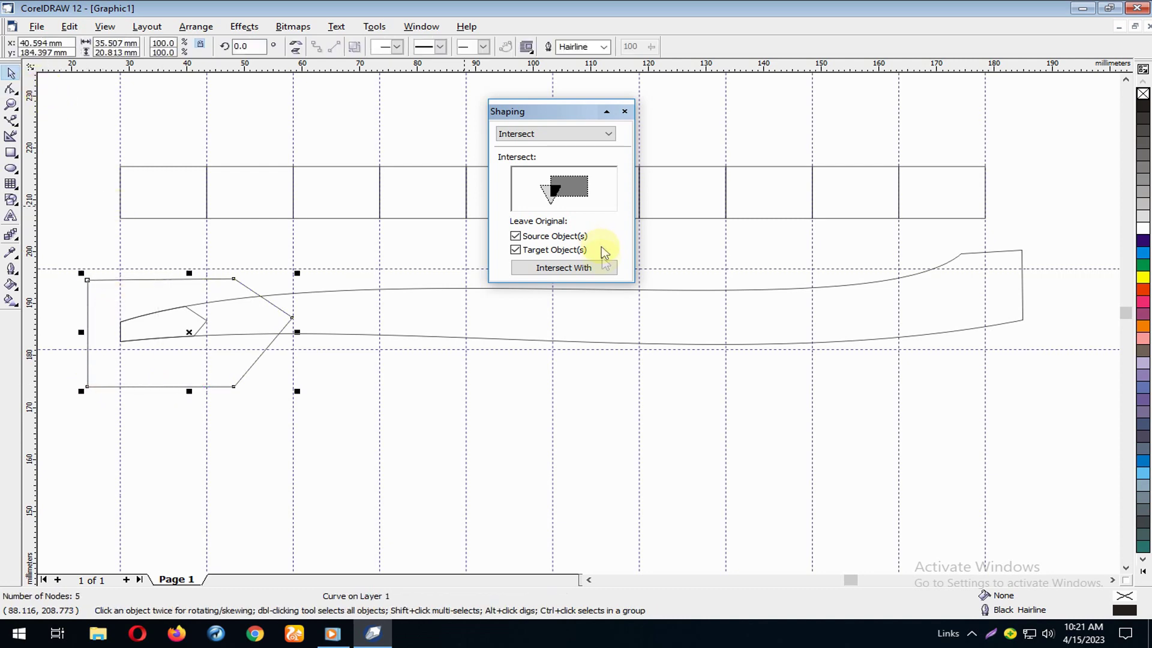
{"action": "left_click", "coordinate": [573, 269]}
{"action": "left_click", "coordinate": [354, 332]}
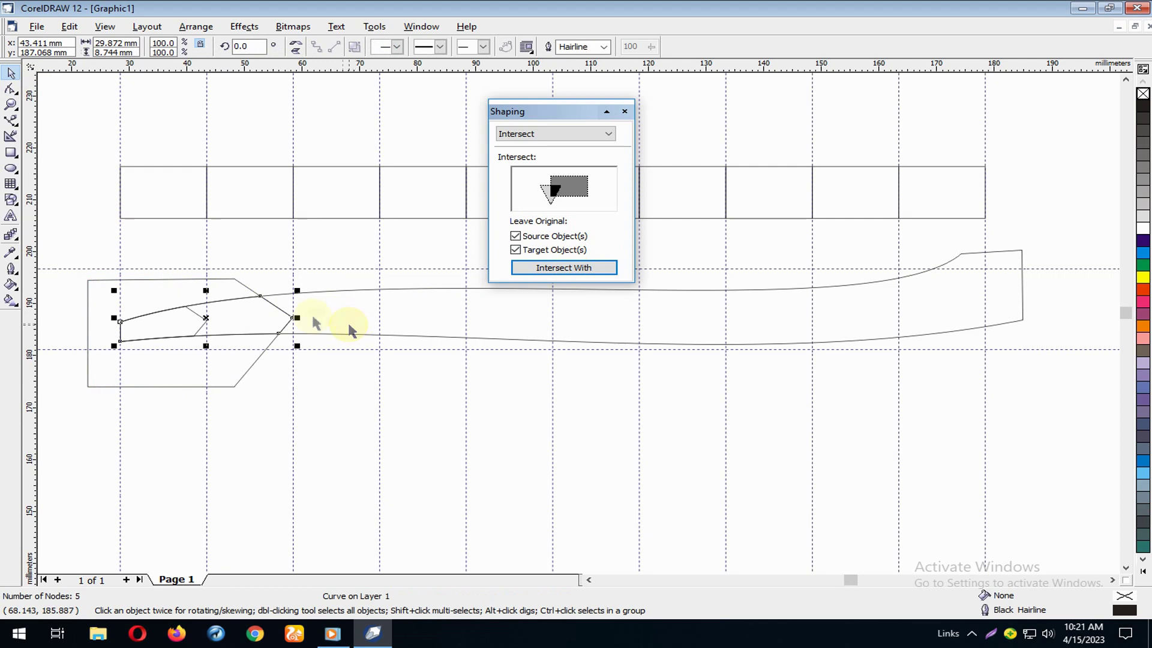
- Shift the pentagon right and intersect it with the band for the third section
{"action": "left_click", "coordinate": [168, 294]}
{"action": "left_click_drag", "start_coordinate": [165, 296], "coordinate": [250, 293]}
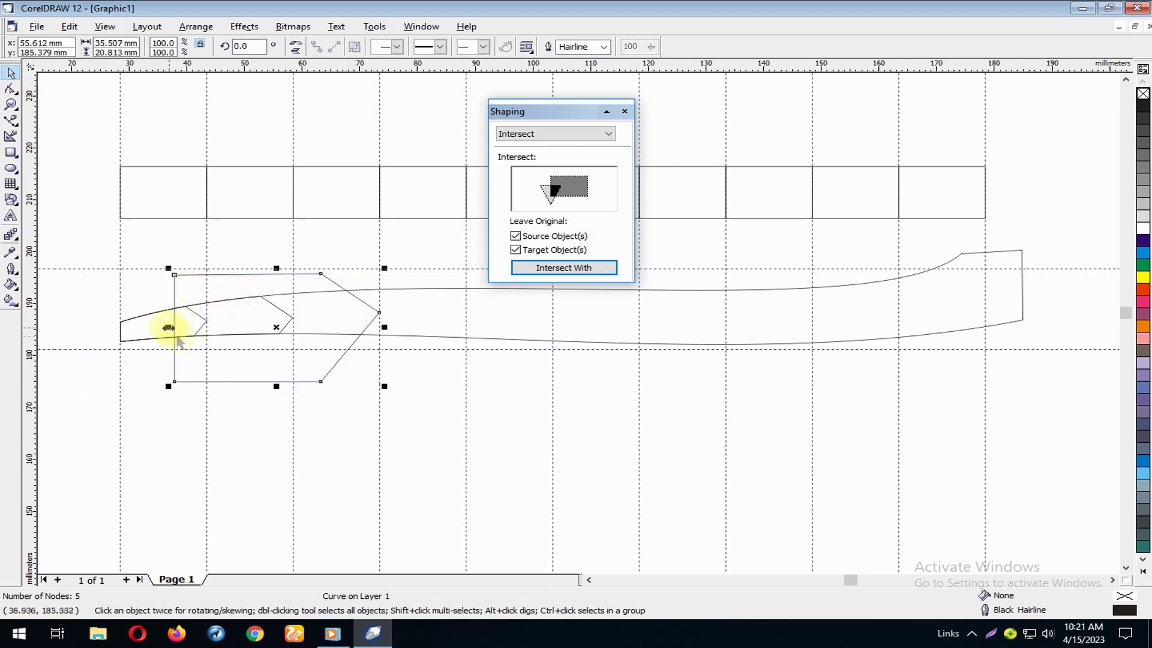
{"action": "key", "text": "F10"}
{"action": "mouse_move", "coordinate": [125, 211]}
{"action": "left_mouse_down"}
{"action": "mouse_move", "coordinate": [174, 384]}
{"action": "mouse_move", "coordinate": [82, 391]}
{"action": "left_mouse_up"}
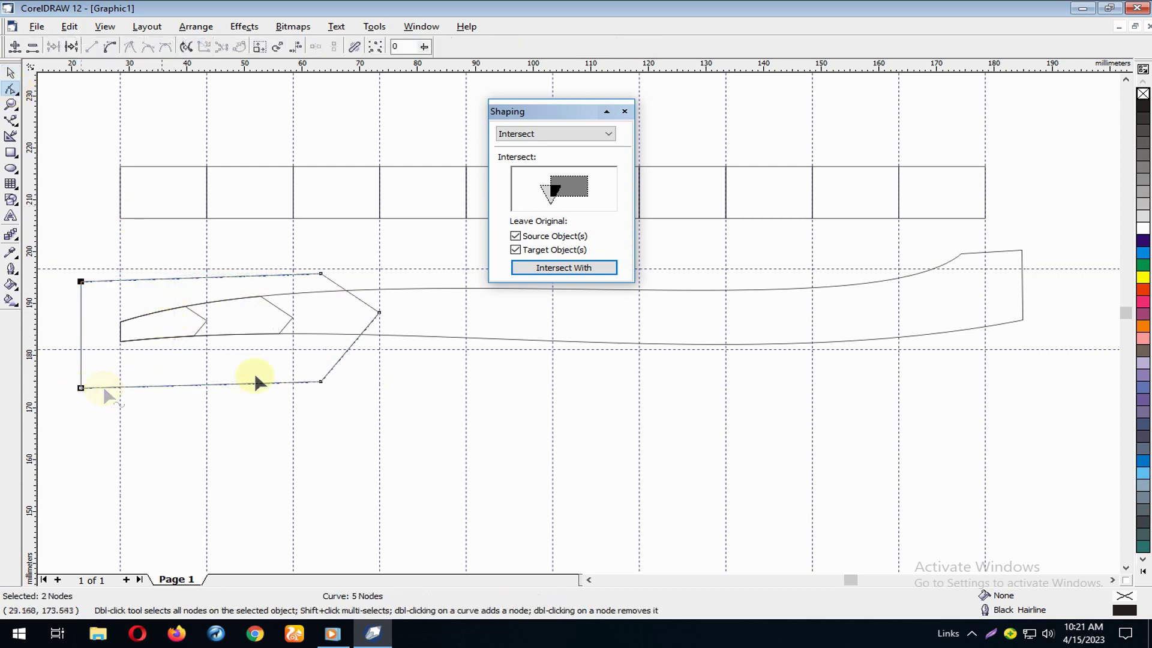
{"action": "left_click", "coordinate": [544, 267]}
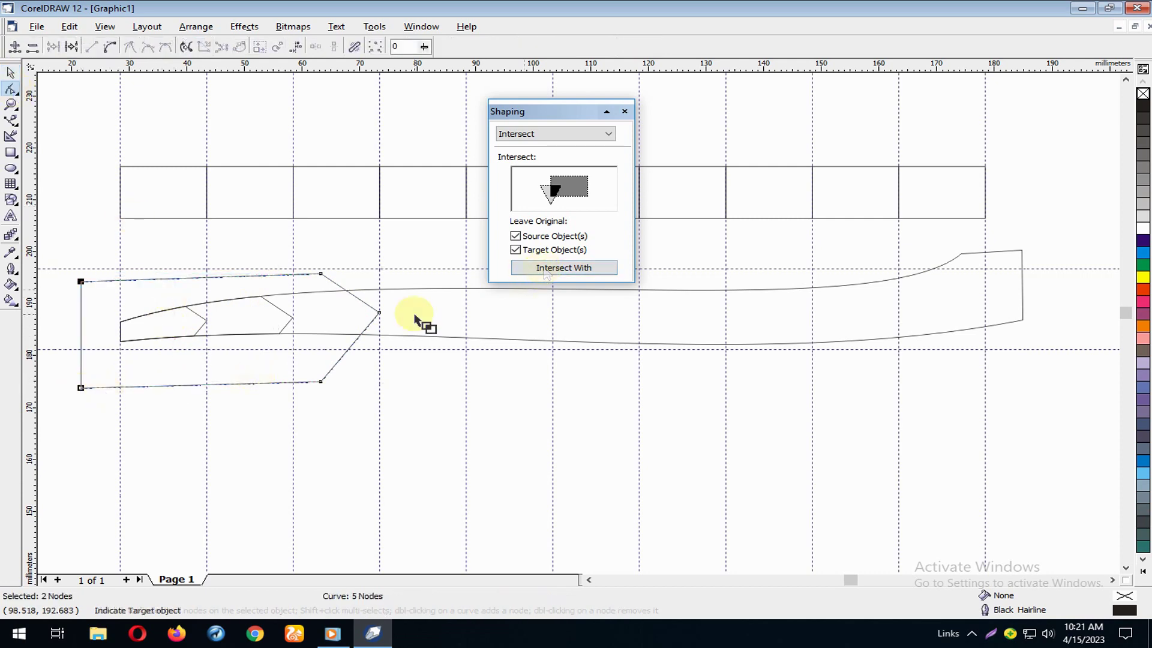
{"action": "left_click", "coordinate": [240, 299]}
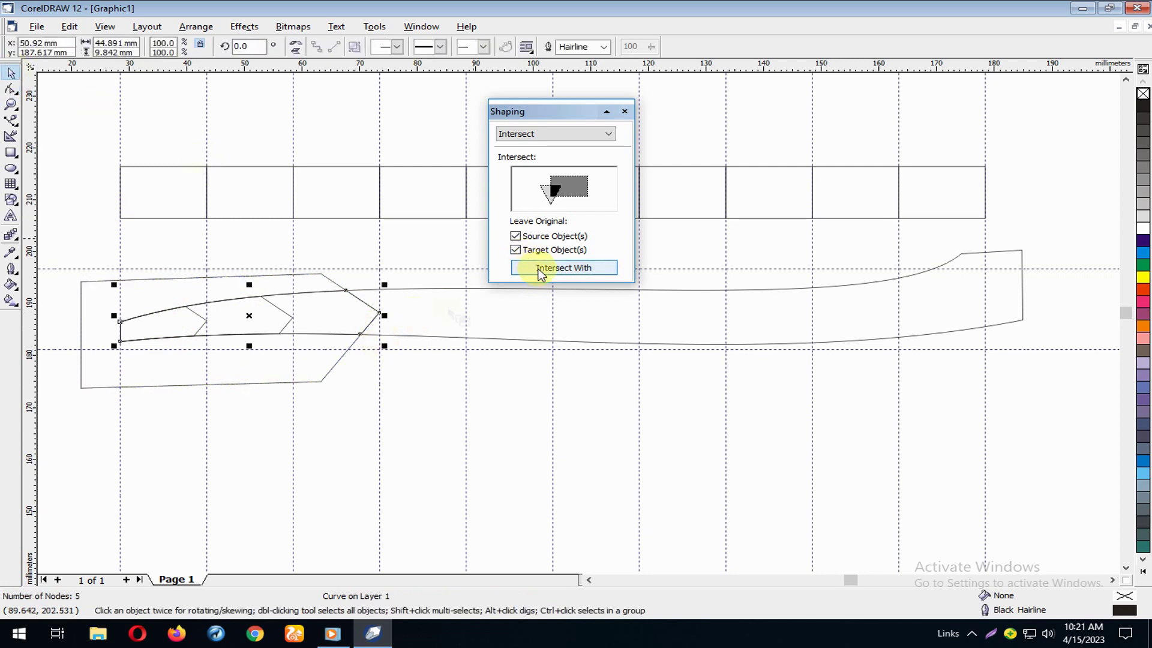
- Move the pentagon right, stretch its left edge back, and intersect for the fourth section
{"action": "left_click", "coordinate": [404, 381]}
{"action": "left_click", "coordinate": [181, 294]}
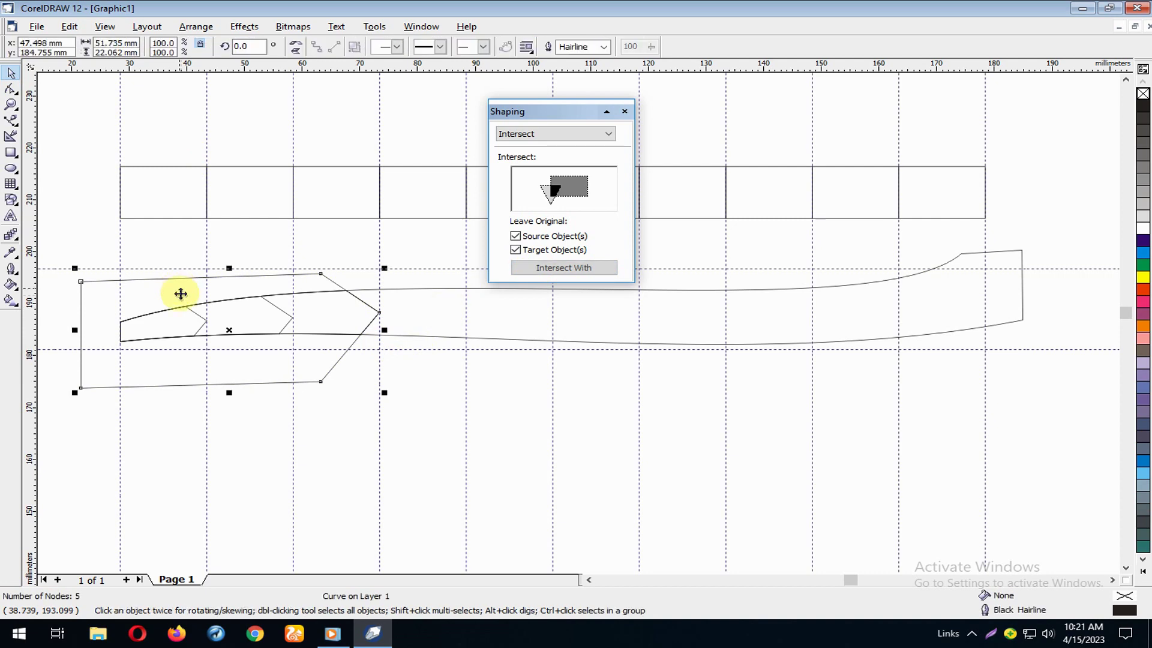
{"action": "left_click_drag", "start_coordinate": [181, 294], "coordinate": [270, 291]}
{"action": "key", "text": "F10"}
{"action": "left_click_drag", "start_coordinate": [147, 249], "coordinate": [168, 391]}
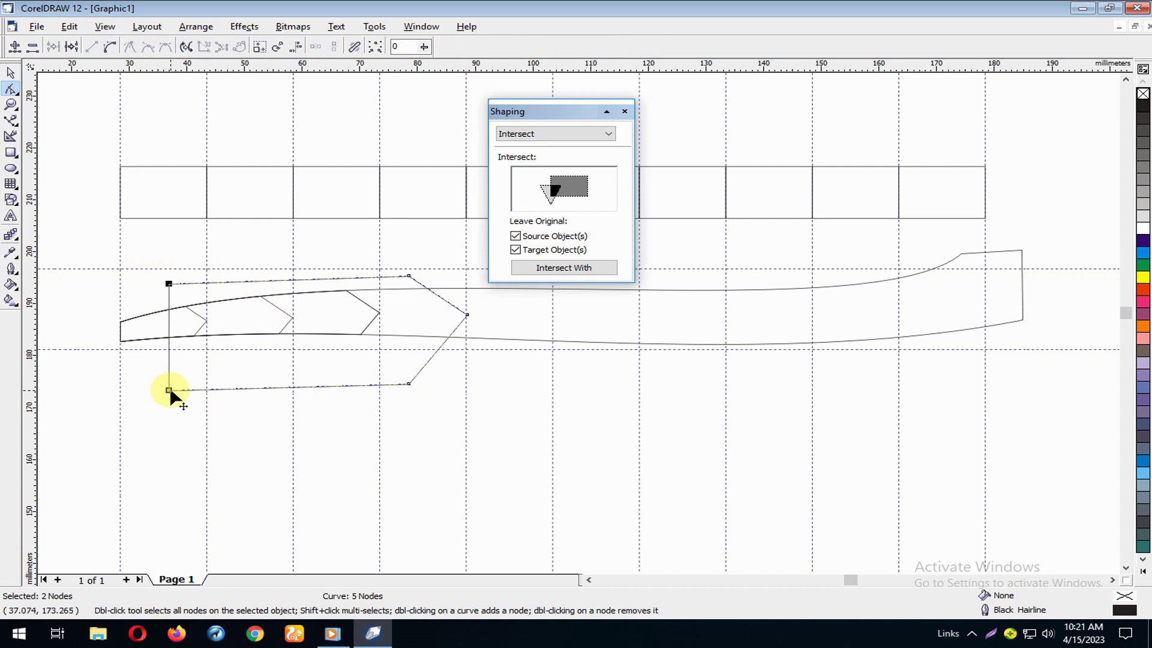
{"action": "left_click_drag", "start_coordinate": [170, 391], "coordinate": [86, 391]}
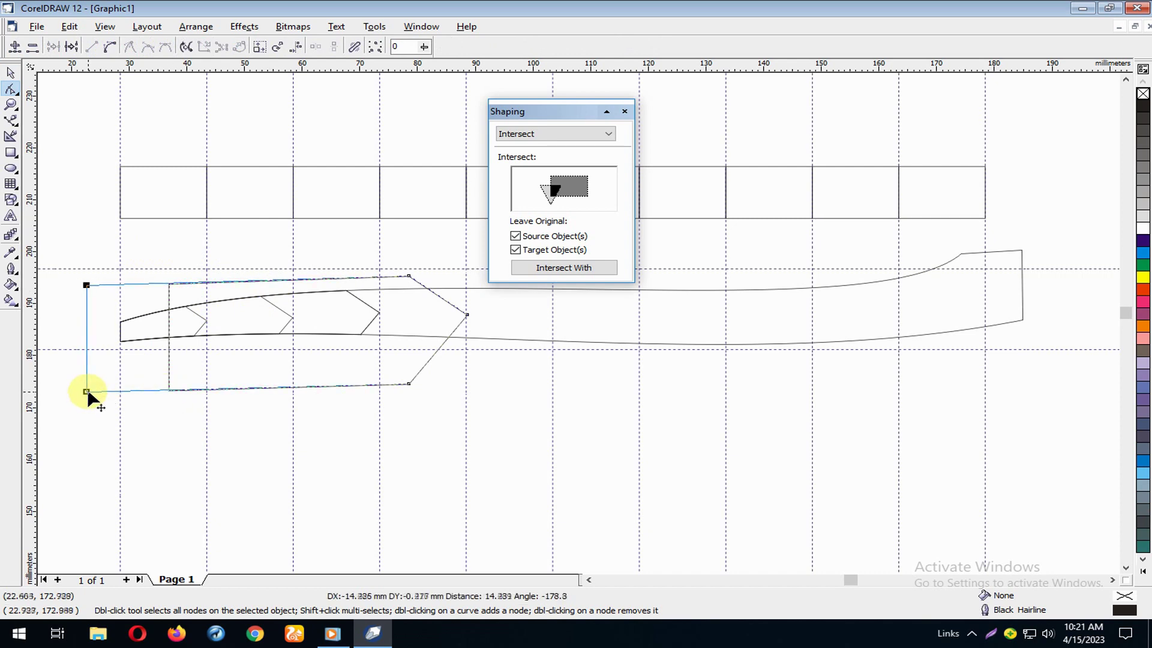
{"action": "left_click", "coordinate": [12, 75]}
{"action": "left_click", "coordinate": [545, 268]}
{"action": "left_click", "coordinate": [372, 313]}
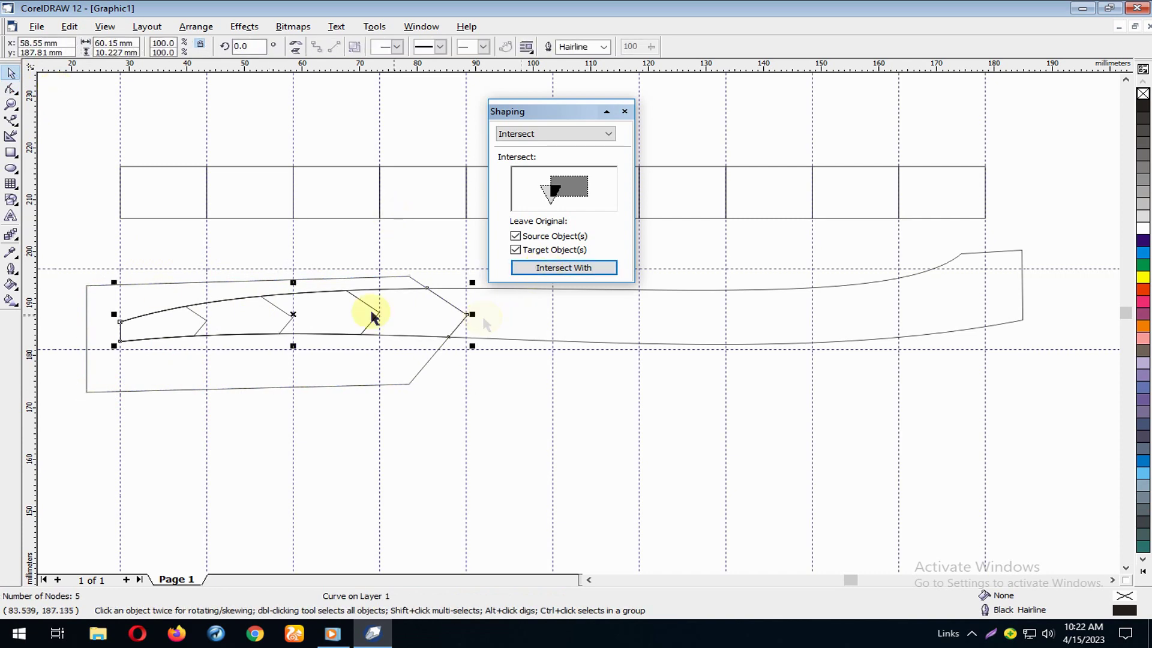
- Slide the pentagon one section right and intersect with the band for the fifth section
{"action": "left_click", "coordinate": [163, 294]}
{"action": "left_click_drag", "start_coordinate": [162, 294], "coordinate": [247, 290]}
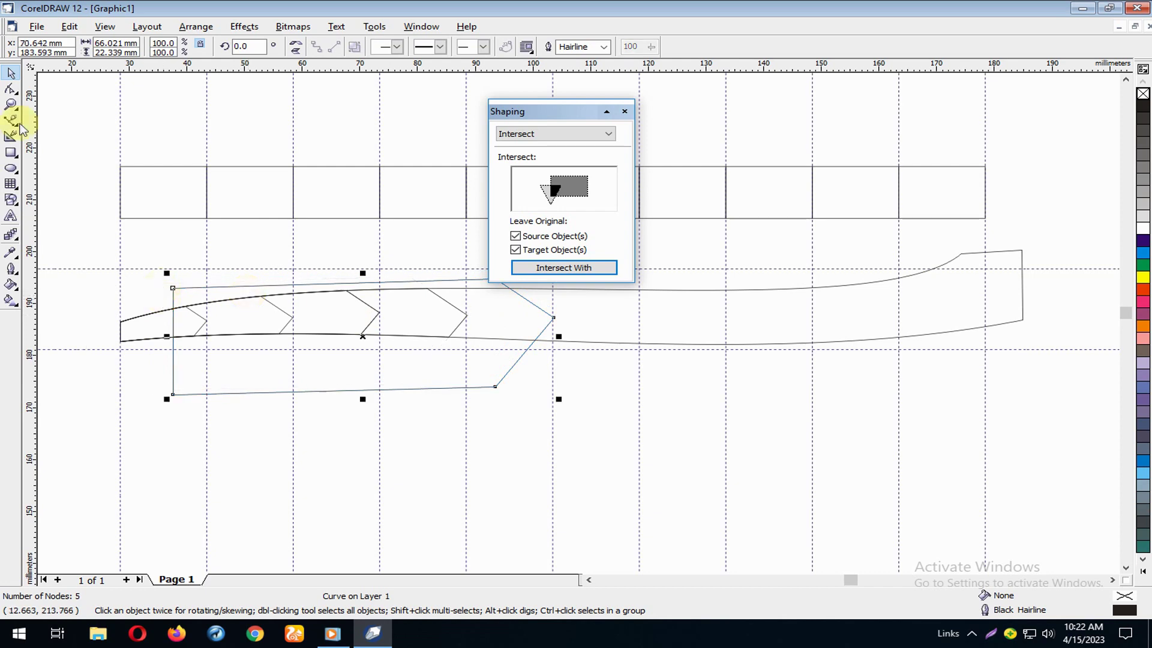
{"action": "left_click", "coordinate": [11, 89]}
{"action": "mouse_move", "coordinate": [153, 273]}
{"action": "left_mouse_down"}
{"action": "mouse_move", "coordinate": [196, 424]}
{"action": "mouse_move", "coordinate": [89, 395]}
{"action": "left_mouse_up"}
{"action": "key", "text": "space"}
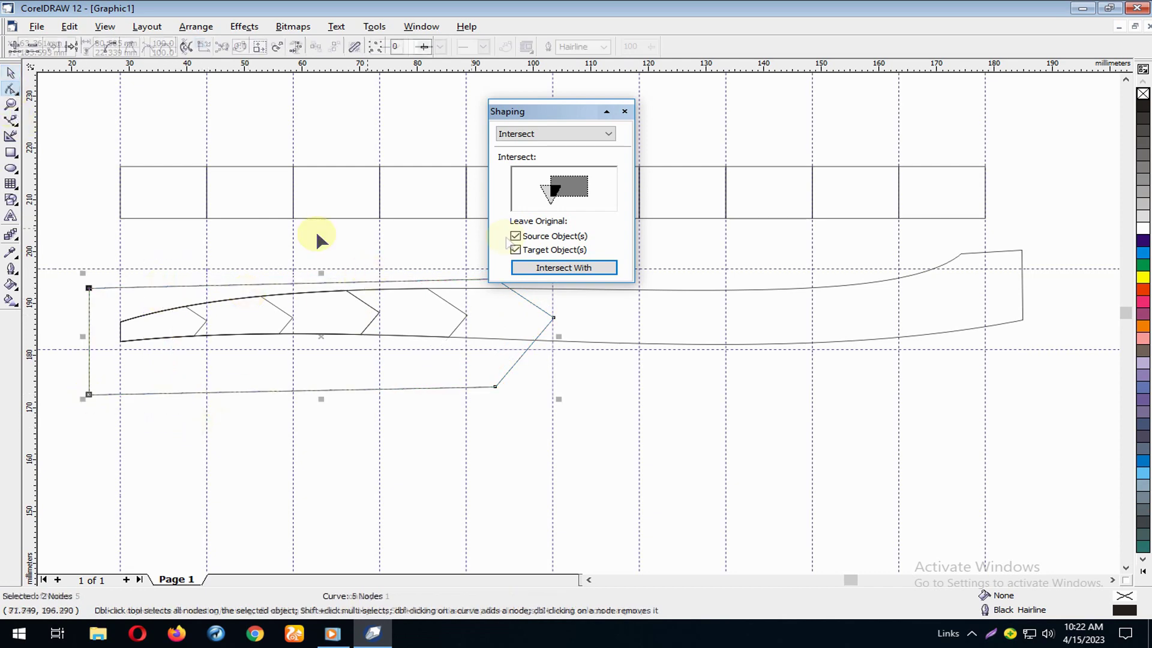
{"action": "left_click", "coordinate": [564, 267]}
{"action": "left_click", "coordinate": [600, 312]}
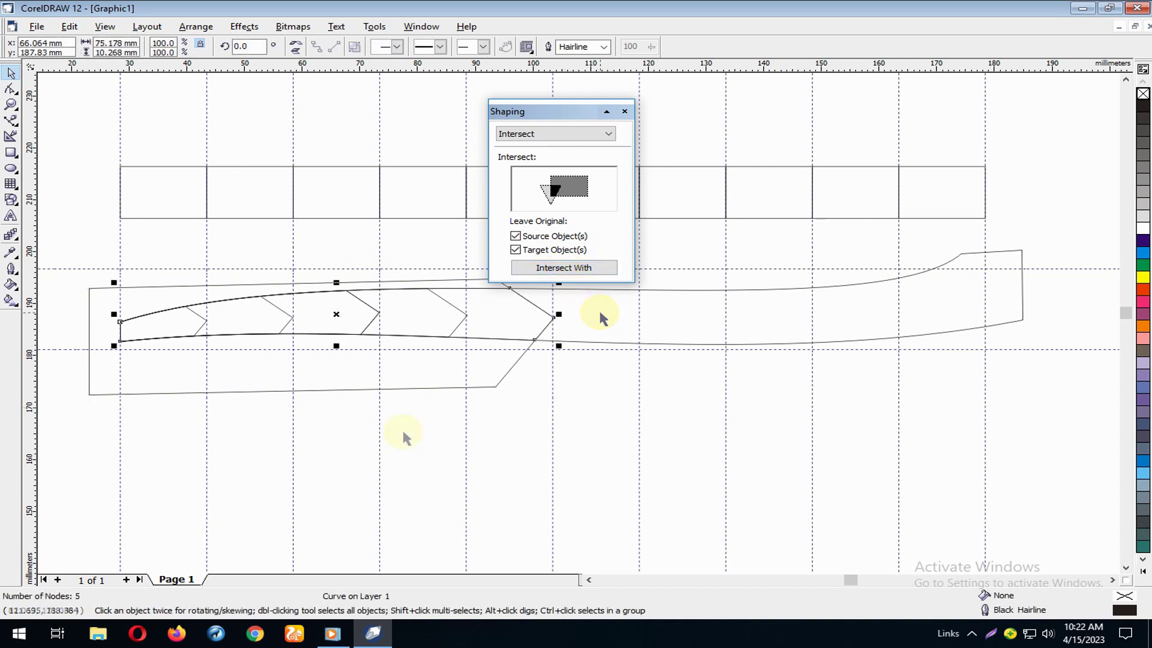
- Move the cutter right, stretch its left edge to the band start, and intersect for the sixth section
{"action": "left_click_drag", "start_coordinate": [430, 355], "coordinate": [515, 355]}
{"action": "key", "text": "F10"}
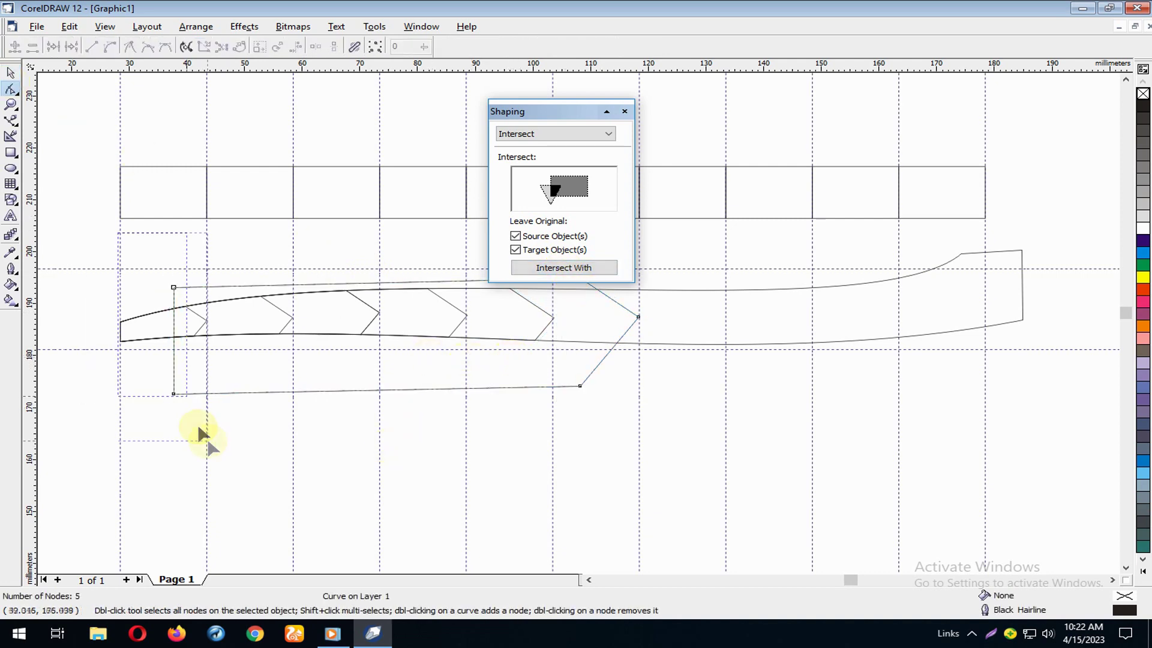
{"action": "left_click_drag", "start_coordinate": [159, 276], "coordinate": [201, 437]}
{"action": "left_click_drag", "start_coordinate": [174, 395], "coordinate": [87, 390]}
{"action": "key", "text": "space"}
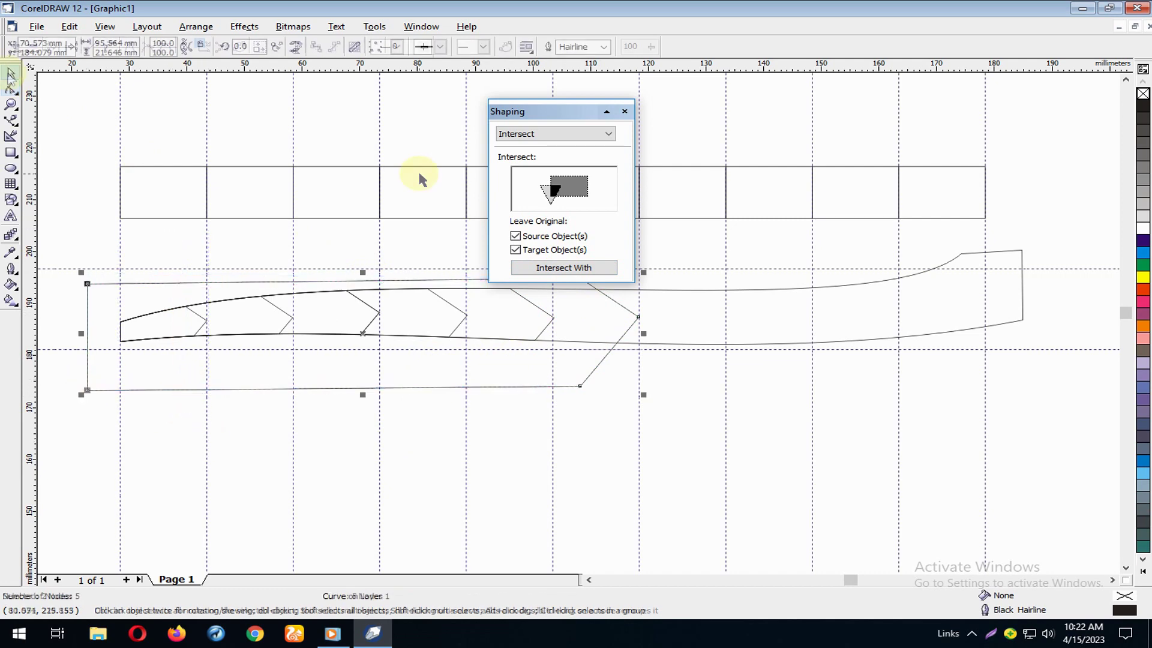
{"action": "left_click", "coordinate": [585, 273]}
{"action": "left_click", "coordinate": [696, 336]}
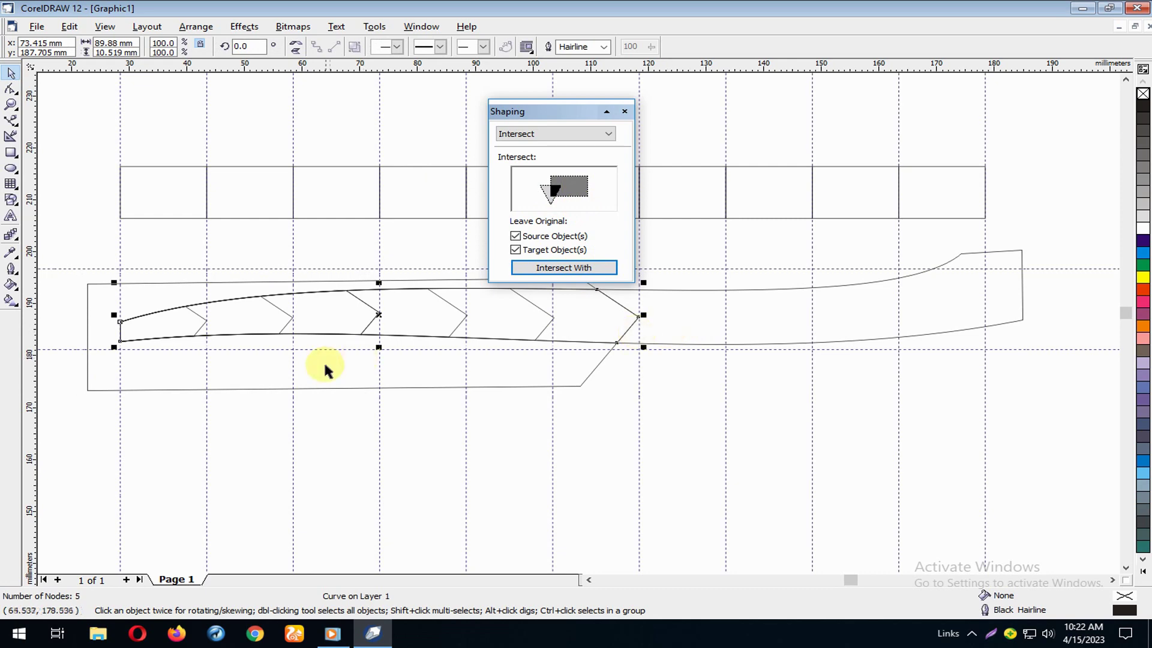
- Advance the arrow cutter further right along the band, re-stretching its left nodes back each time
{"action": "left_click_drag", "start_coordinate": [324, 369], "coordinate": [414, 370]}
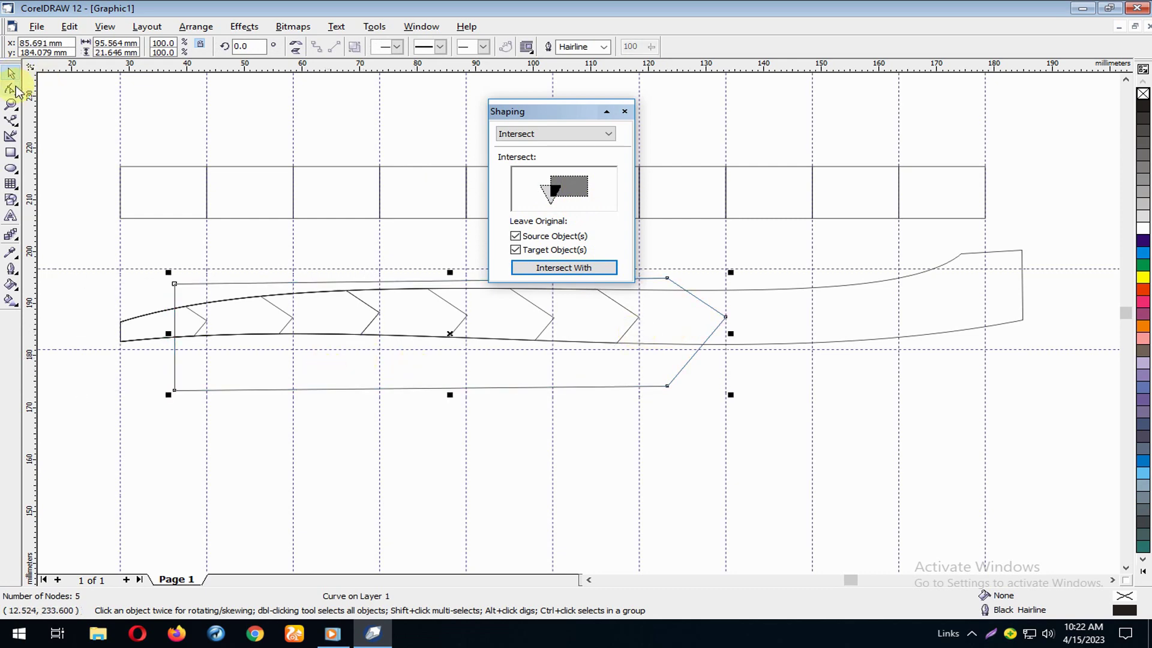
{"action": "left_click", "coordinate": [11, 89]}
{"action": "left_click_drag", "start_coordinate": [136, 236], "coordinate": [192, 429]}
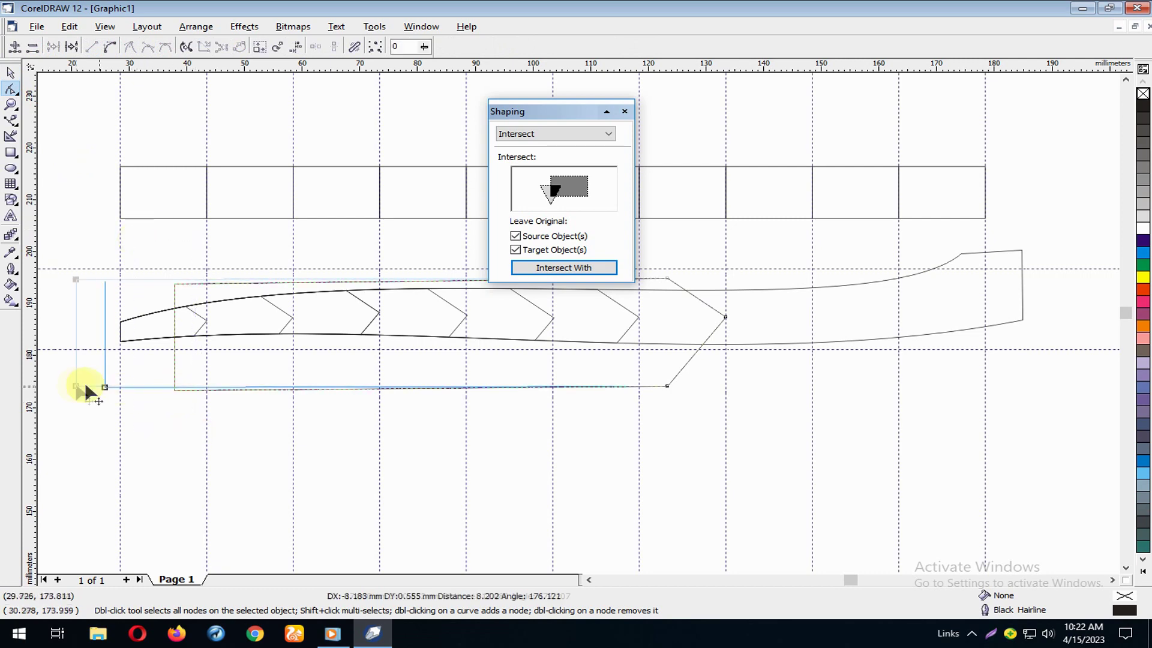
{"action": "left_click_drag", "start_coordinate": [175, 391], "coordinate": [75, 386]}
{"action": "left_click", "coordinate": [14, 75]}
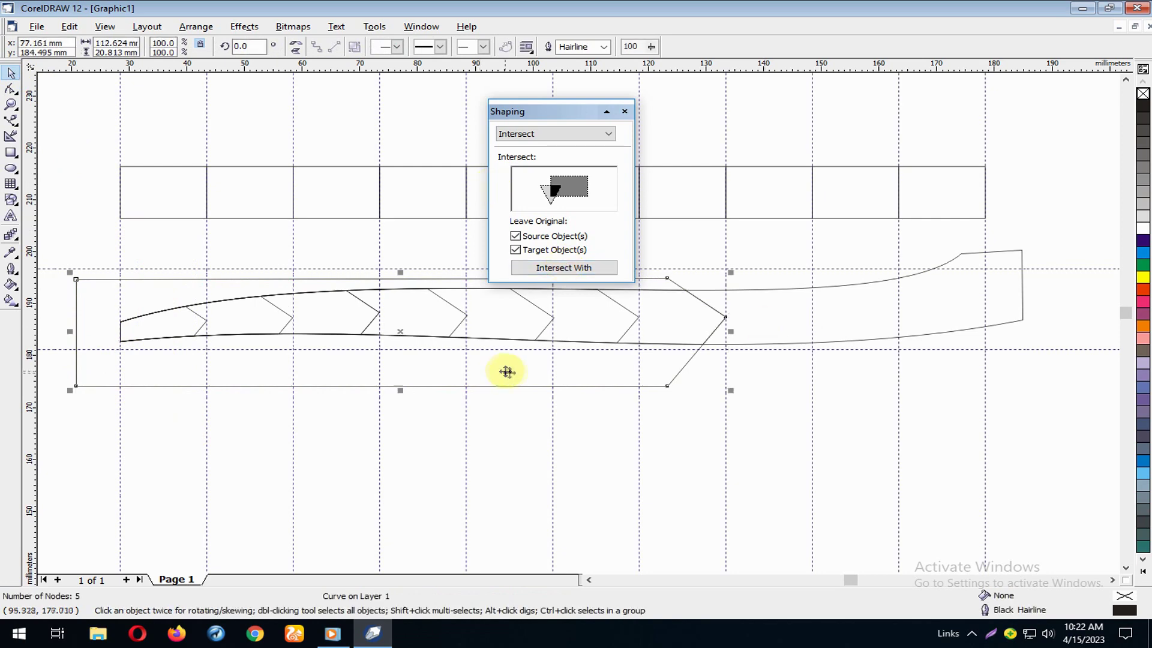
{"action": "left_click_drag", "start_coordinate": [511, 372], "coordinate": [596, 372]}
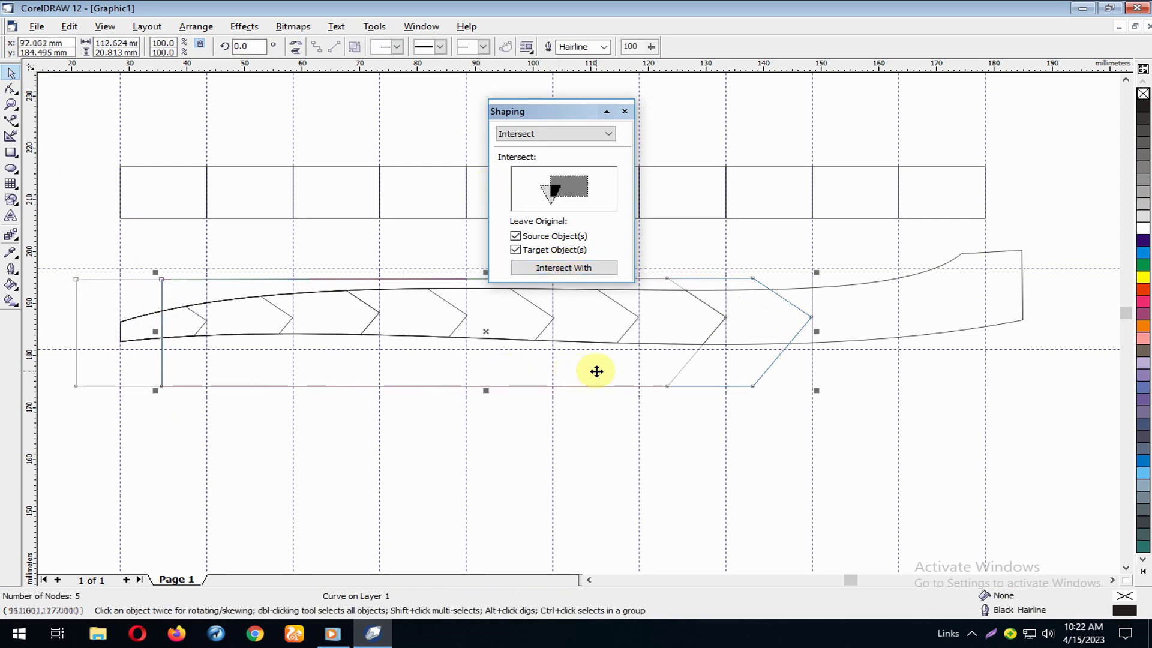
{"action": "left_click", "coordinate": [11, 89]}
{"action": "mouse_move", "coordinate": [135, 258]}
{"action": "left_mouse_down"}
{"action": "mouse_move", "coordinate": [171, 399]}
{"action": "mouse_move", "coordinate": [93, 385]}
{"action": "left_mouse_up"}
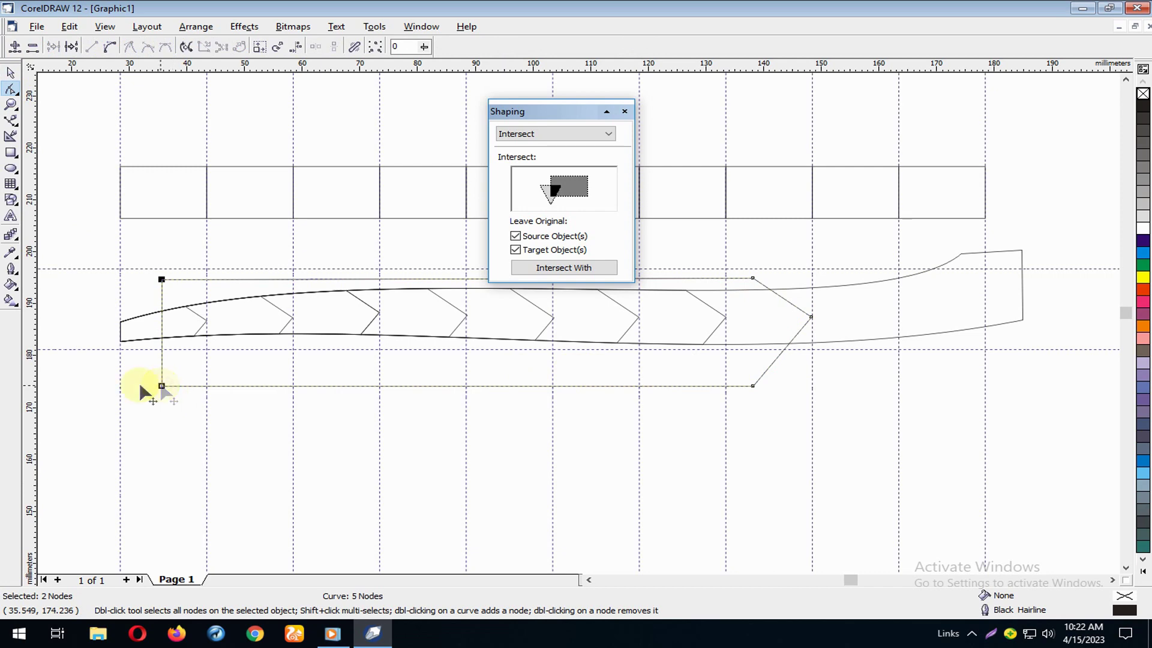
{"action": "left_click", "coordinate": [10, 73]}
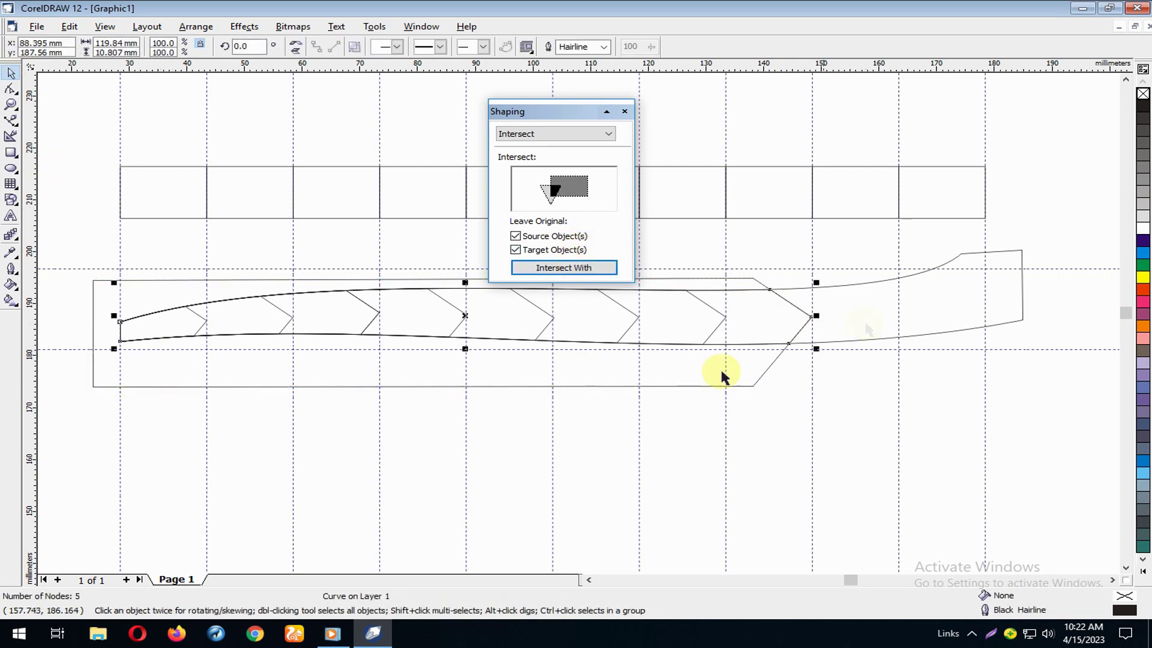
{"action": "left_click_drag", "start_coordinate": [607, 368], "coordinate": [693, 365]}
- Pull the cutter's left-edge nodes back toward the band's start
{"action": "left_click", "coordinate": [11, 88]}
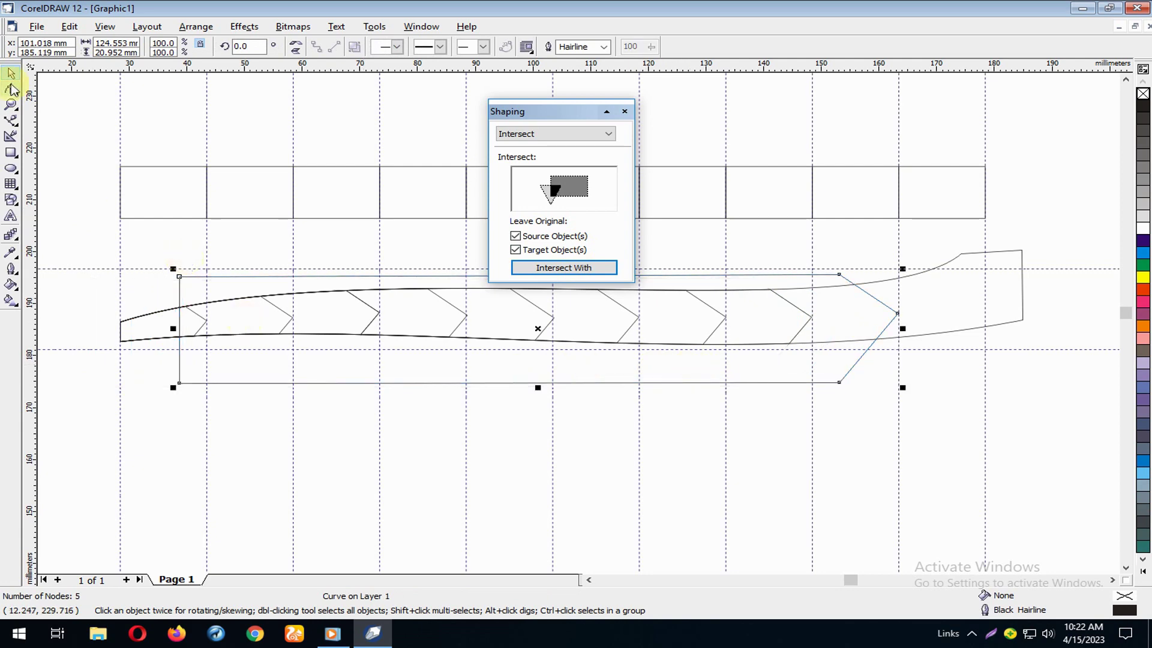
{"action": "mouse_move", "coordinate": [168, 267]}
{"action": "left_mouse_down"}
{"action": "mouse_move", "coordinate": [179, 393]}
{"action": "mouse_move", "coordinate": [82, 387]}
{"action": "left_mouse_up"}
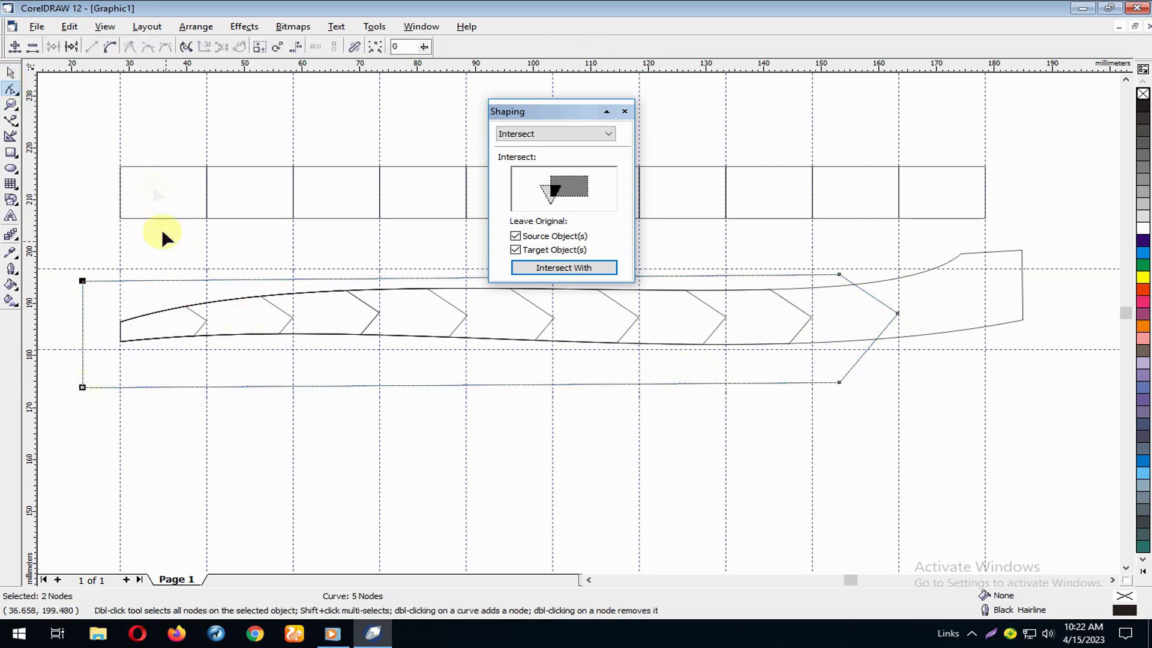
{"action": "left_click", "coordinate": [11, 72]}
- Intersect the cutter with the band for the final bow chevron, then delete the cutter
{"action": "left_click", "coordinate": [562, 268]}
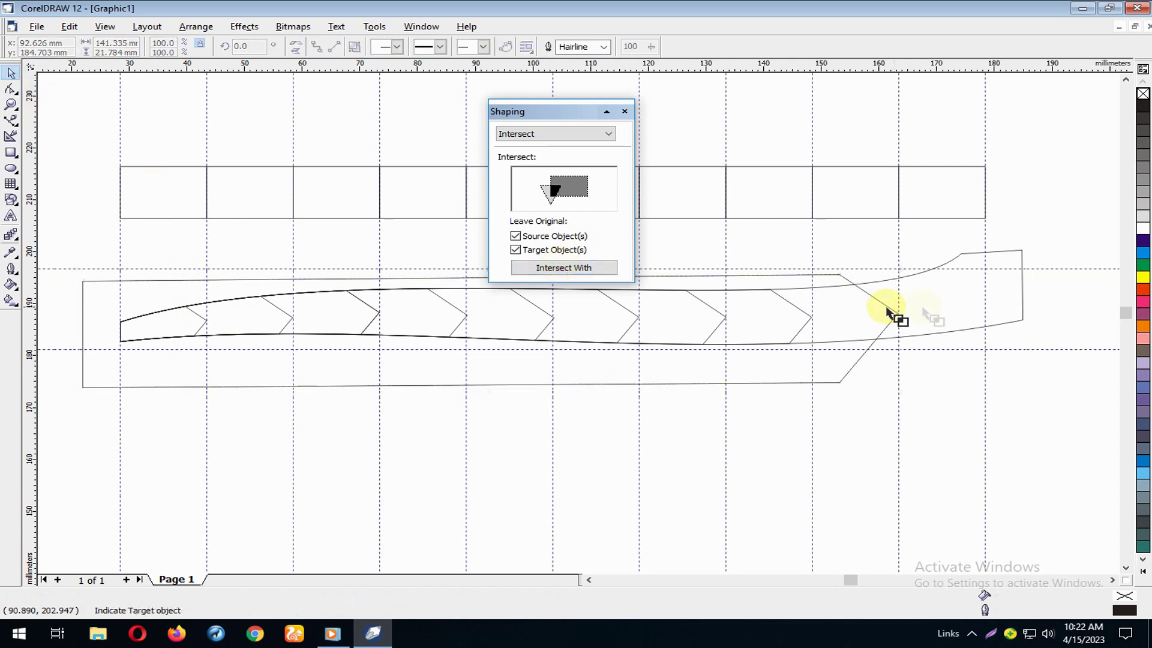
{"action": "left_click", "coordinate": [924, 309]}
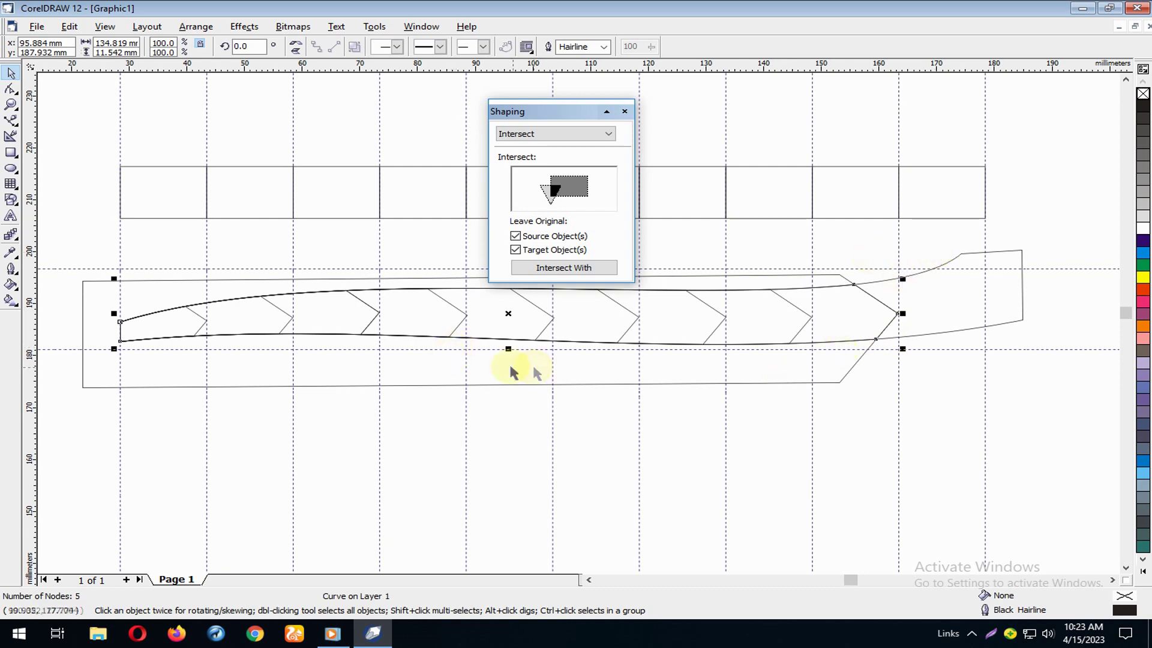
{"action": "left_click_drag", "start_coordinate": [495, 386], "coordinate": [625, 464]}
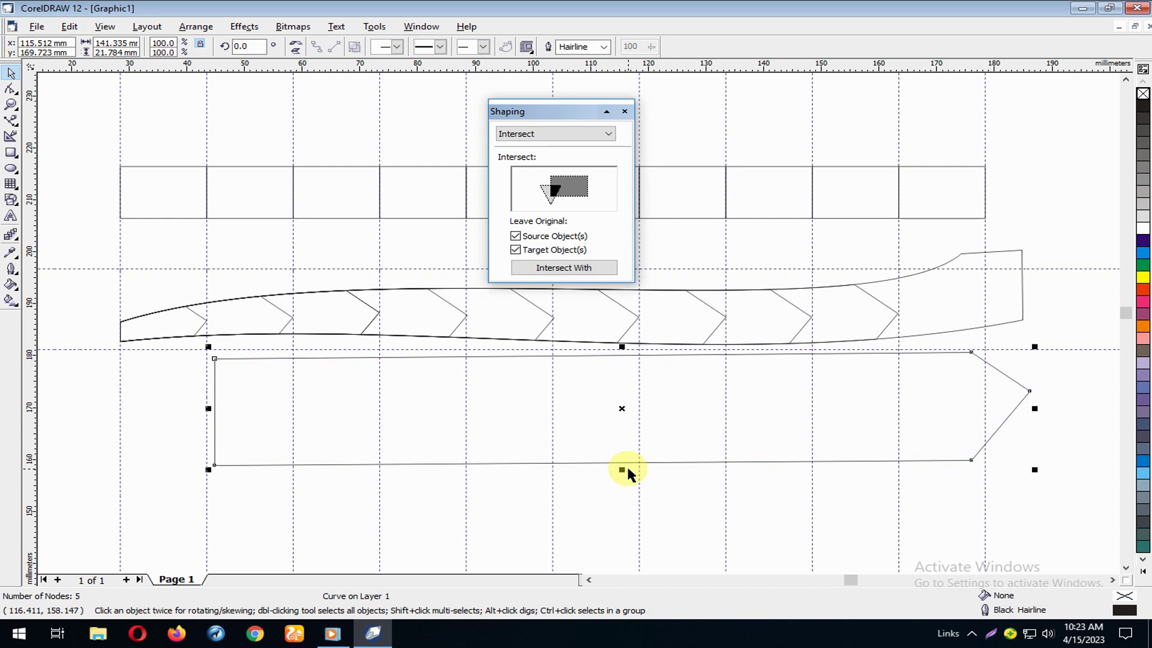
{"action": "key", "text": "Delete"}
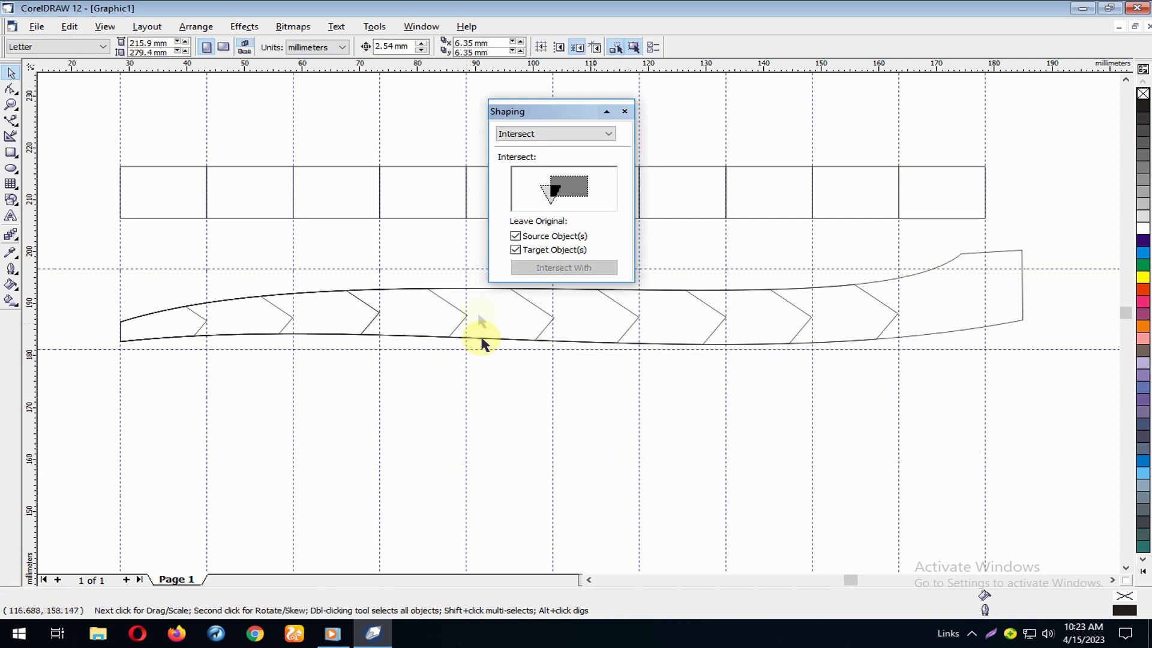
- Draw a rectangle over the hull's bow tip with guideline snapping toggled
{"action": "left_click", "coordinate": [11, 152]}
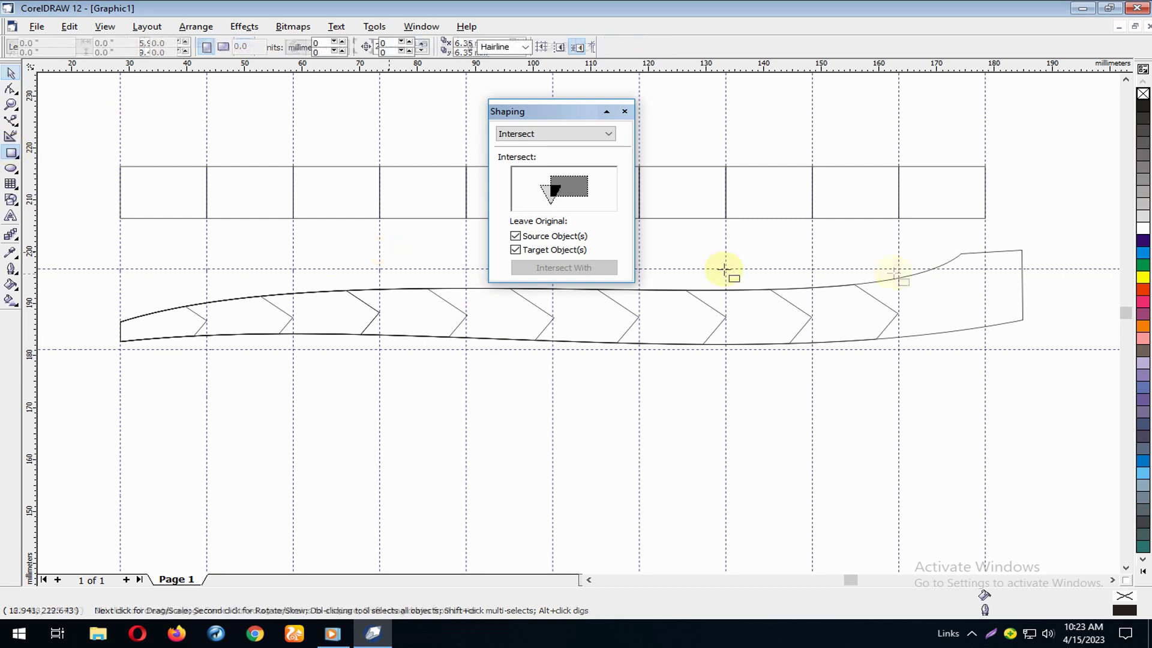
{"action": "left_click_drag", "start_coordinate": [909, 230], "coordinate": [1061, 270]}
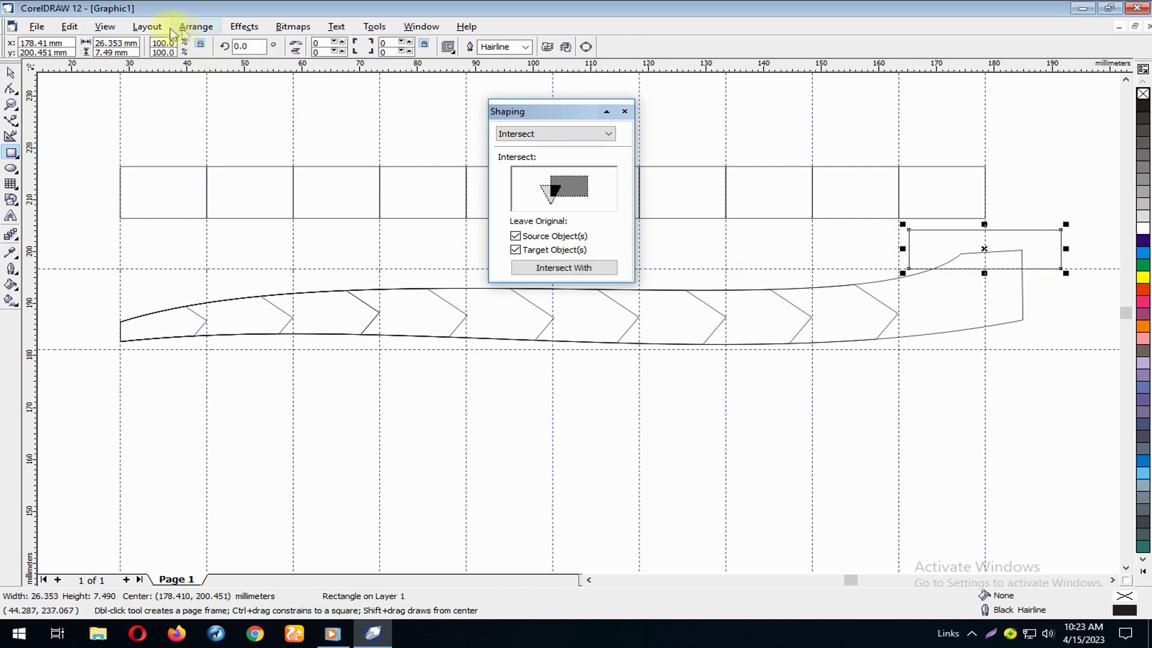
{"action": "left_click", "coordinate": [105, 26]}
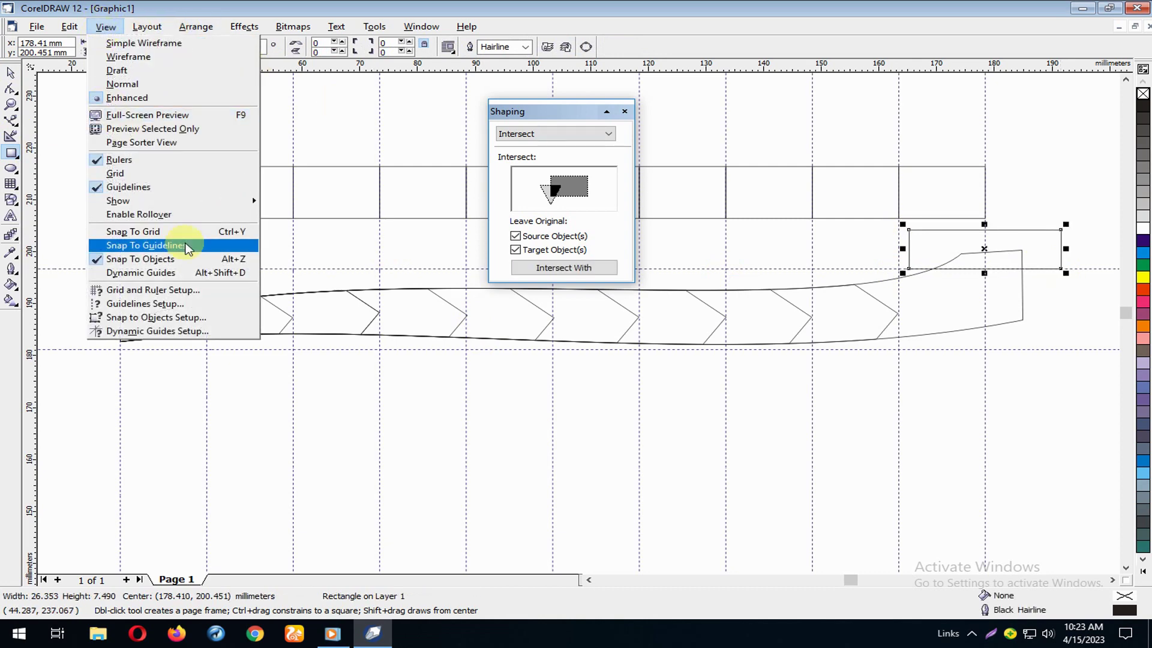
{"action": "left_click", "coordinate": [188, 246]}
{"action": "left_click", "coordinate": [11, 73]}
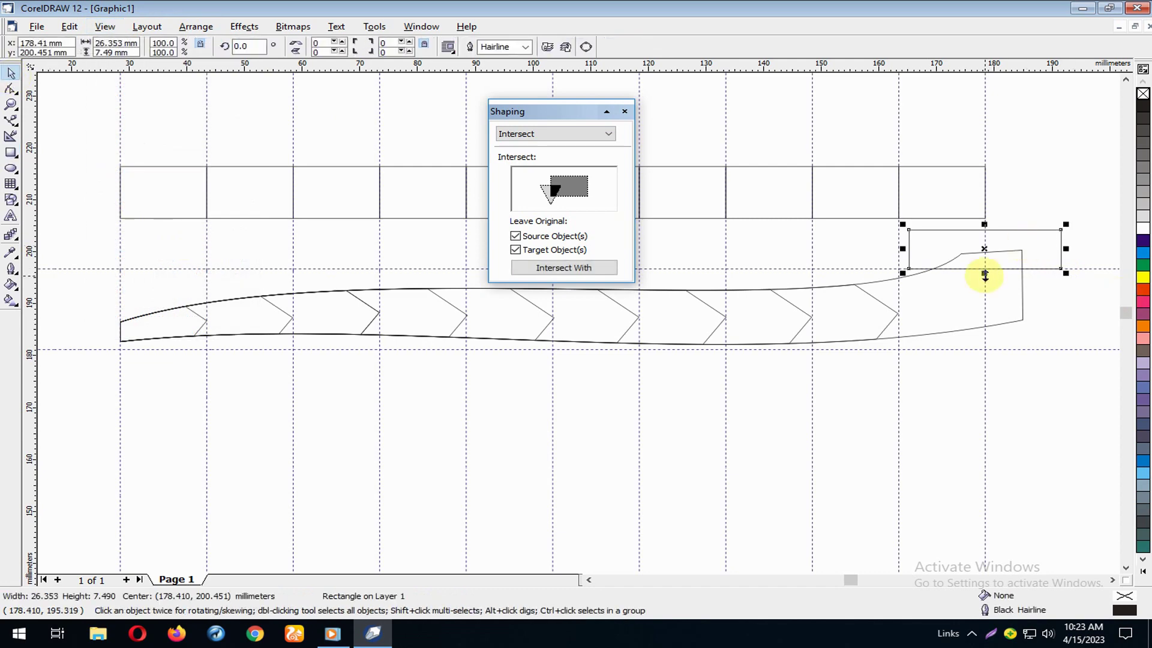
{"action": "left_click_drag", "start_coordinate": [985, 275], "coordinate": [987, 270]}
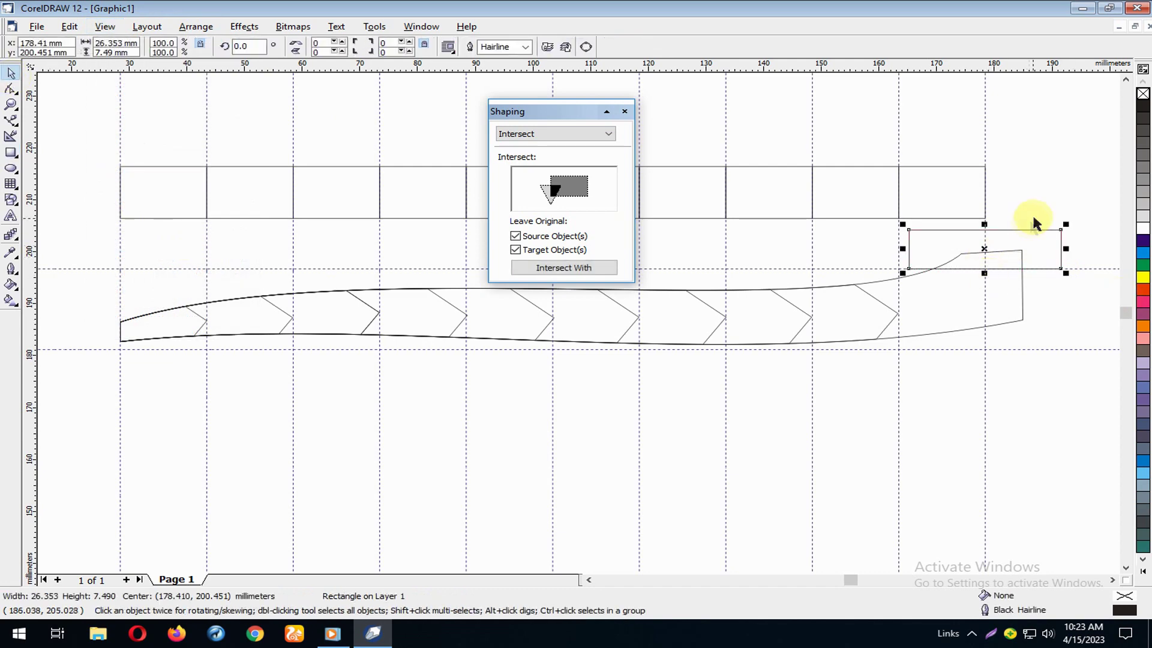
- Trim the hull band's bow using the rectangle with the Trim operation
{"action": "left_click", "coordinate": [573, 134]}
{"action": "left_click", "coordinate": [552, 154]}
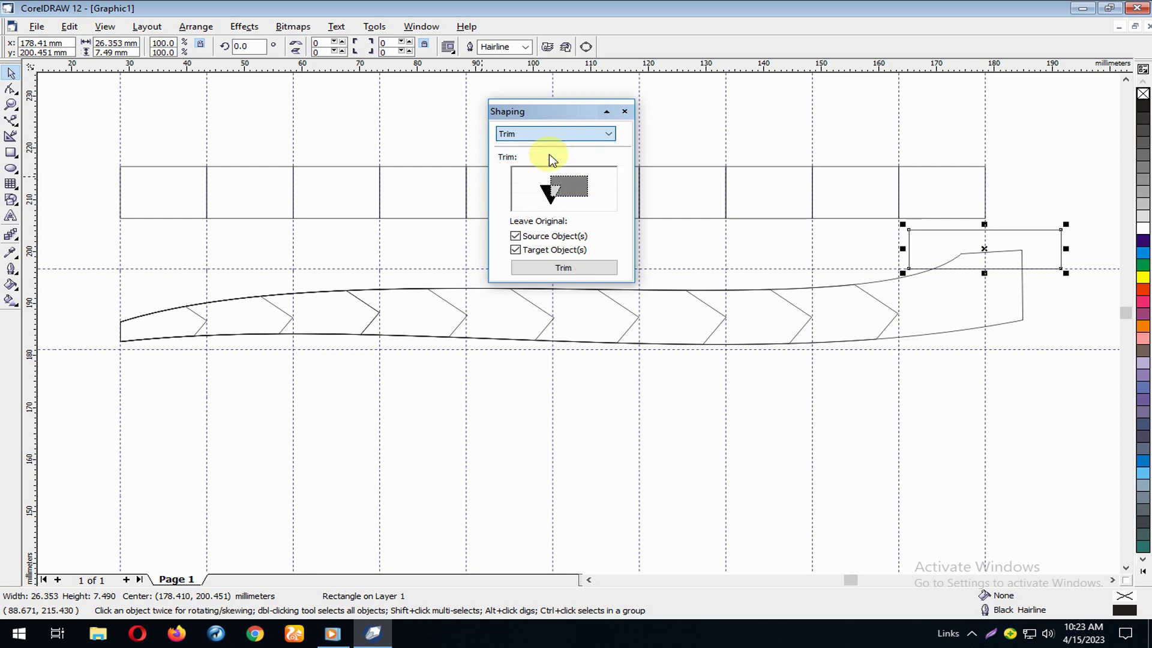
{"action": "left_click", "coordinate": [599, 267]}
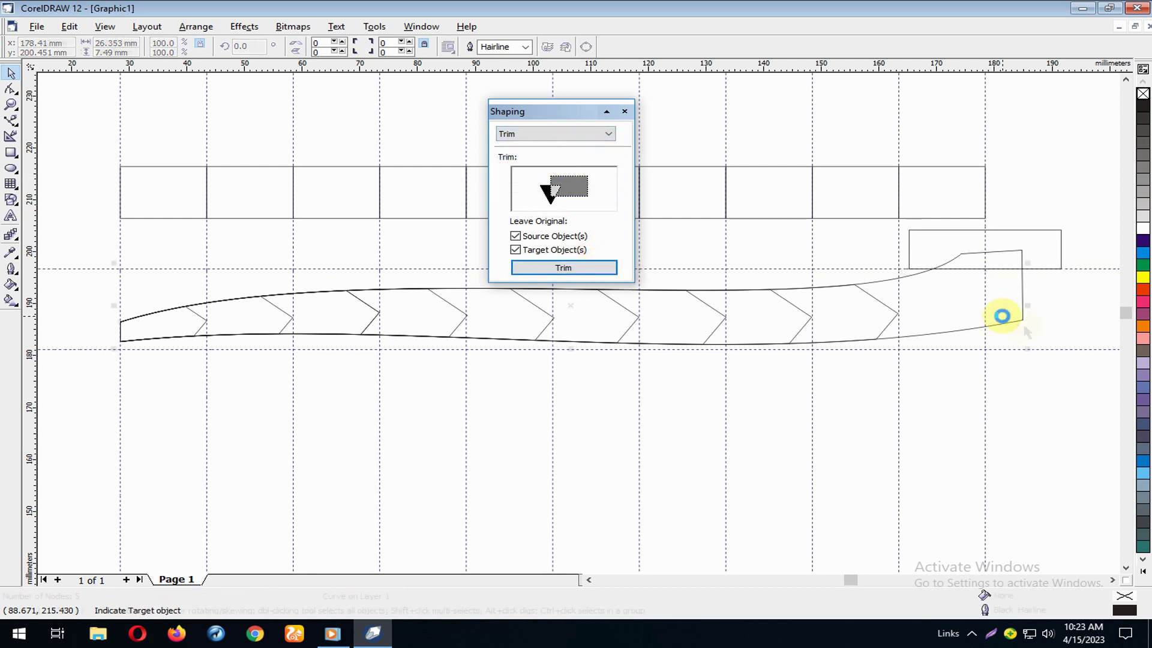
{"action": "left_click", "coordinate": [1023, 318]}
{"action": "left_click", "coordinate": [1013, 252]}
- Resize the rectangle over the remaining bow tip and trim it off the band
{"action": "left_click", "coordinate": [1025, 297]}
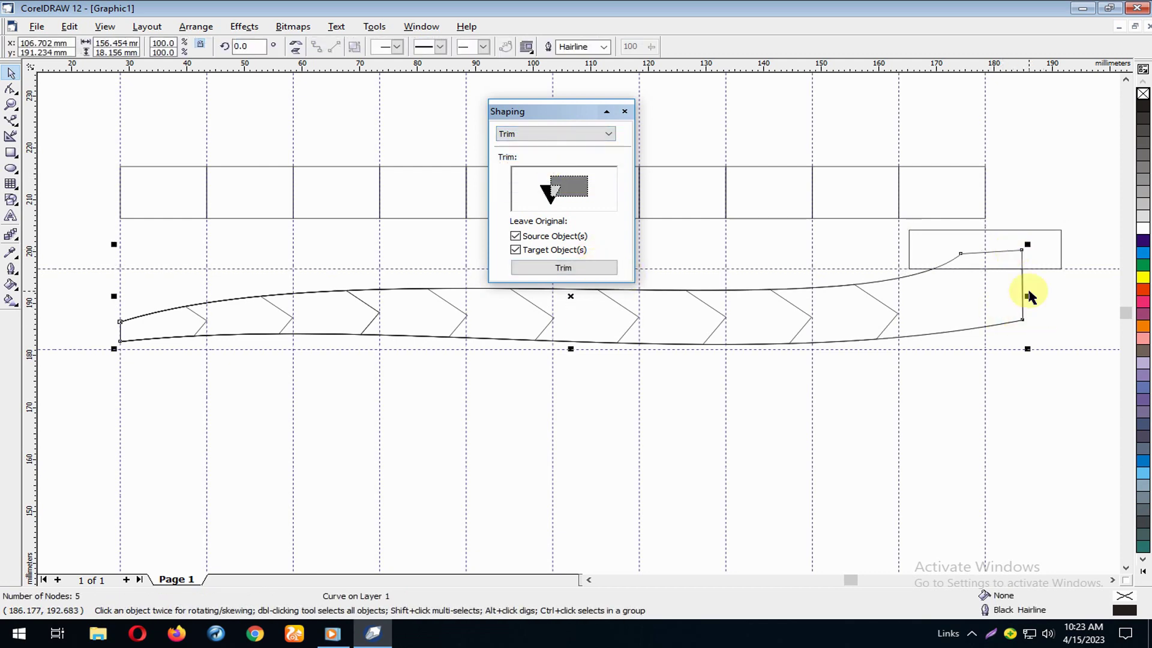
{"action": "left_click", "coordinate": [1035, 243]}
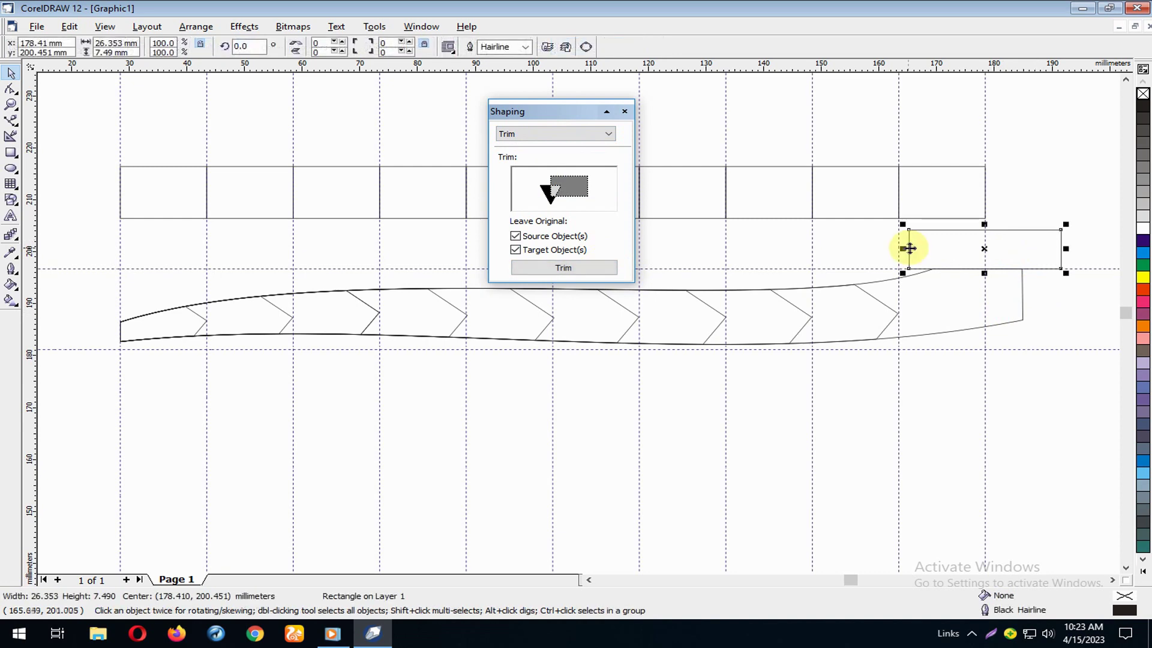
{"action": "mouse_move", "coordinate": [903, 248]}
{"action": "left_mouse_down"}
{"action": "mouse_move", "coordinate": [985, 249]}
{"action": "mouse_move", "coordinate": [1017, 322]}
{"action": "mouse_move", "coordinate": [1018, 364]}
{"action": "left_mouse_up"}
{"action": "left_click", "coordinate": [1037, 247]}
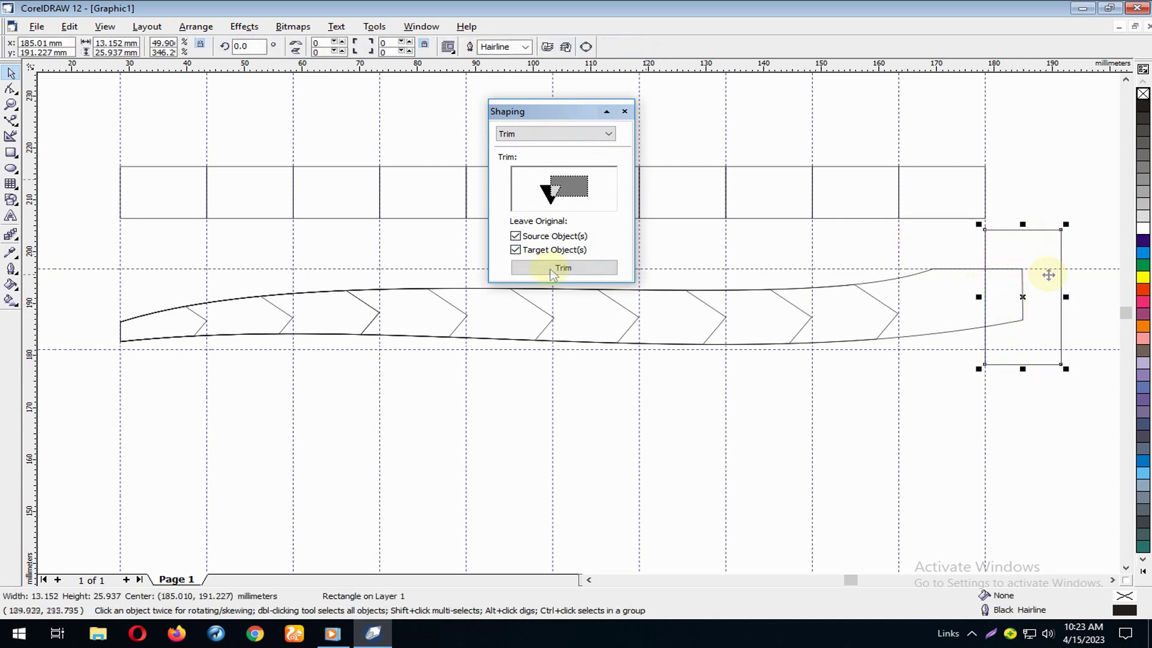
{"action": "left_click", "coordinate": [552, 270]}
{"action": "left_click_drag", "start_coordinate": [1020, 247], "coordinate": [1045, 216]}
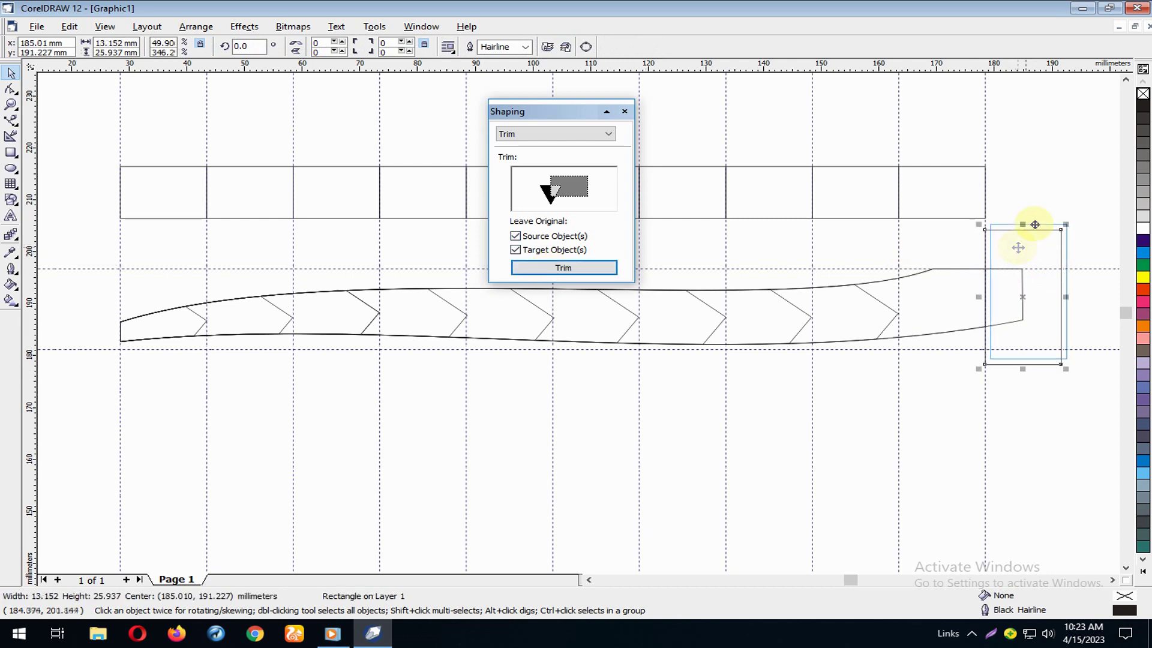
{"action": "left_click", "coordinate": [999, 290]}
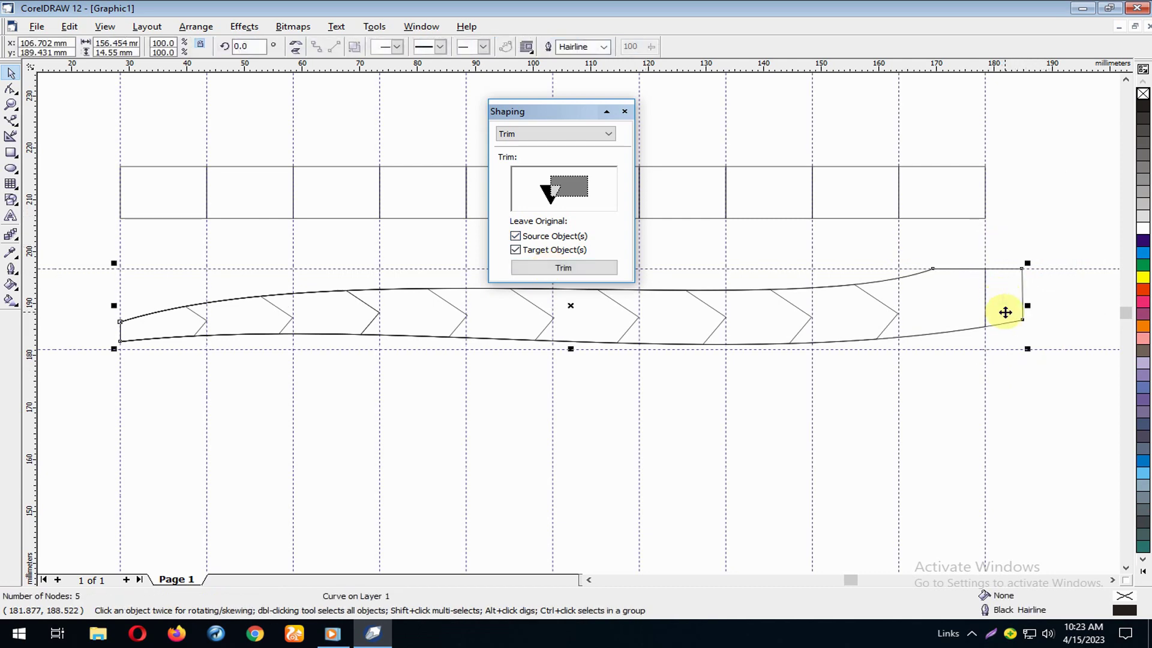
- Check the trimmed result and move the Shaping docker out of the way
{"action": "left_click", "coordinate": [928, 379]}
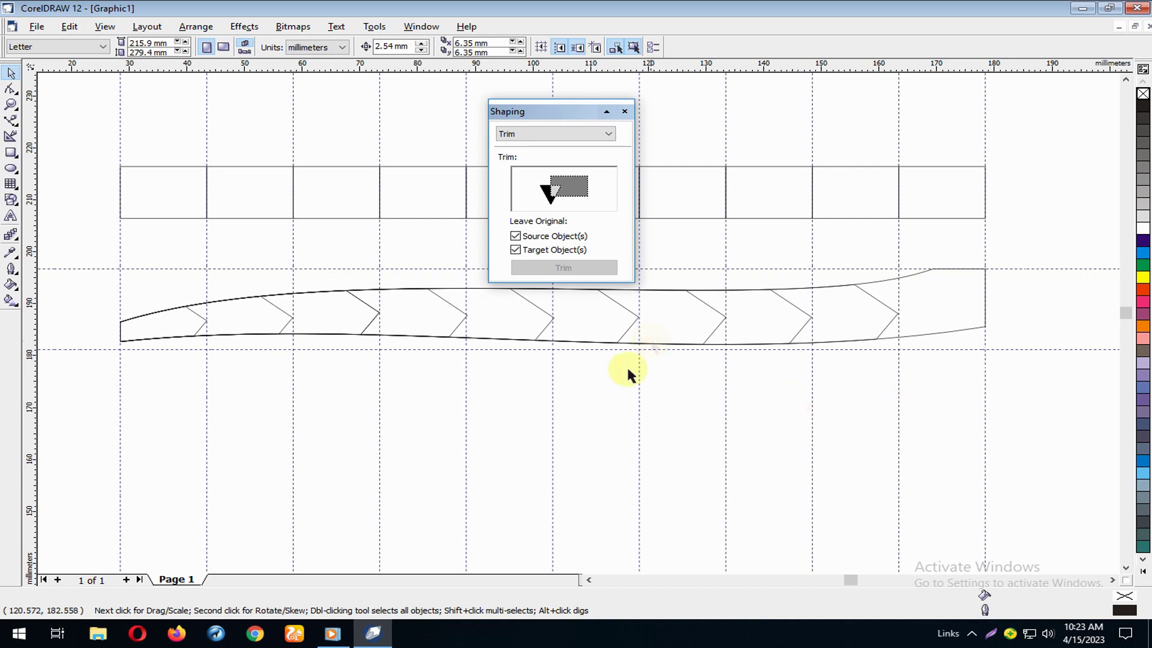
{"action": "left_click", "coordinate": [198, 319]}
{"action": "left_click", "coordinate": [249, 397]}
{"action": "left_click_drag", "start_coordinate": [548, 111], "coordinate": [513, 101]}
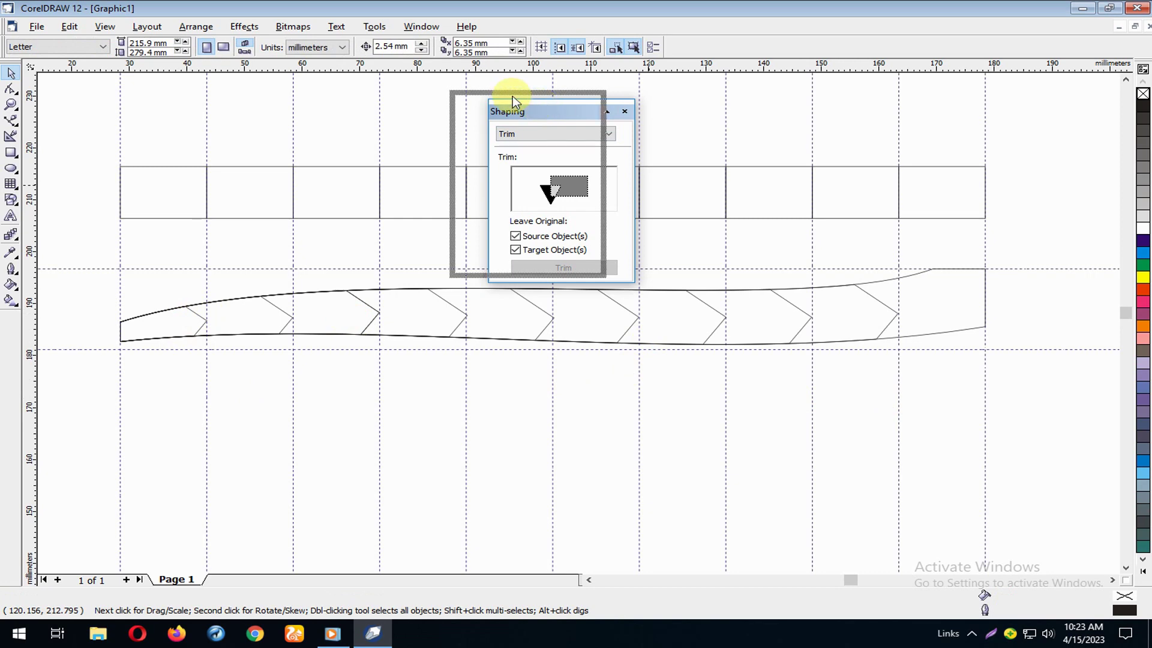
- Search Google for 'warna pelangi' and view the image results as a rainbow colour reference
{"action": "left_click", "coordinate": [257, 634]}
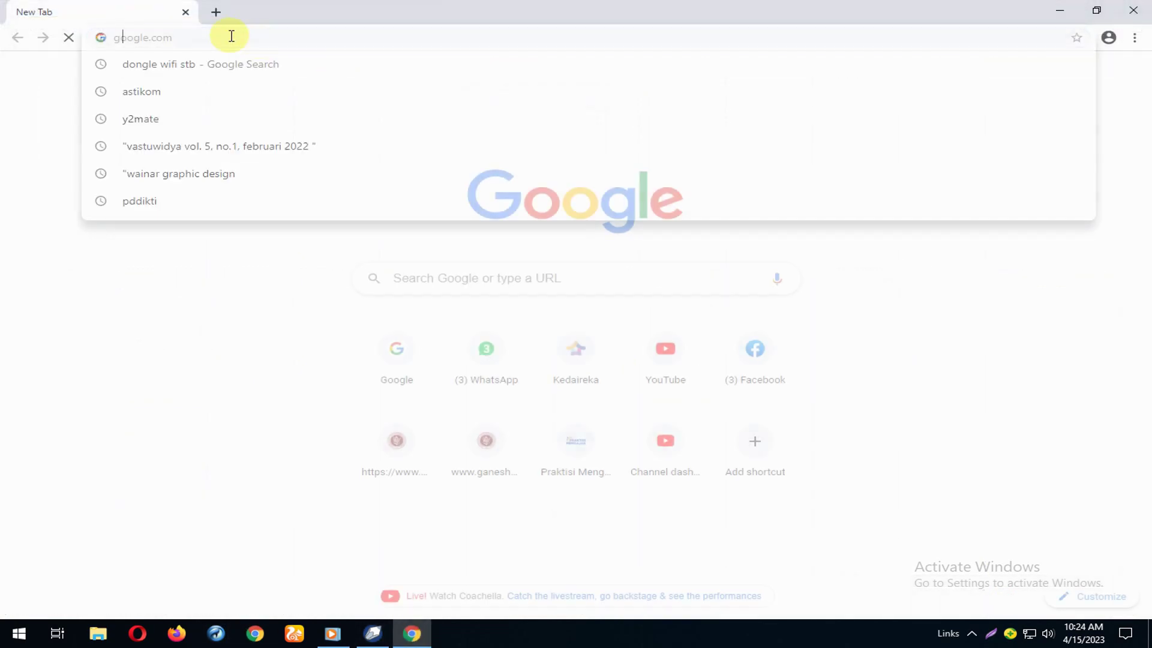
{"action": "left_click", "coordinate": [418, 292]}
{"action": "type", "text": "\""}
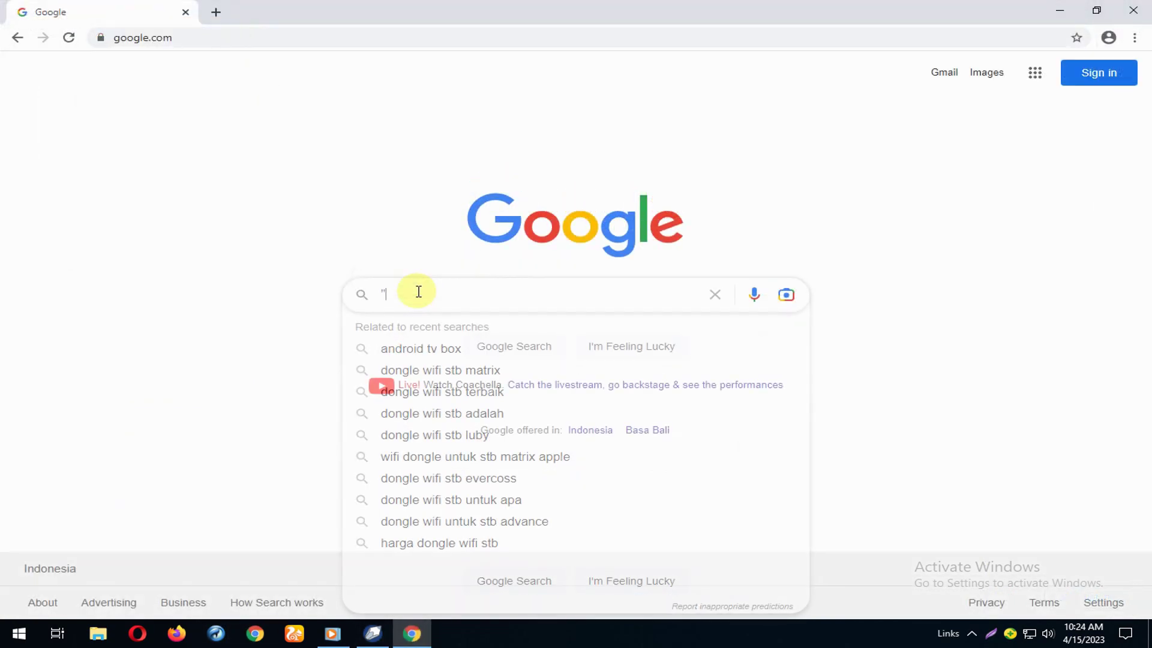
{"action": "type", "text": "warna pe"}
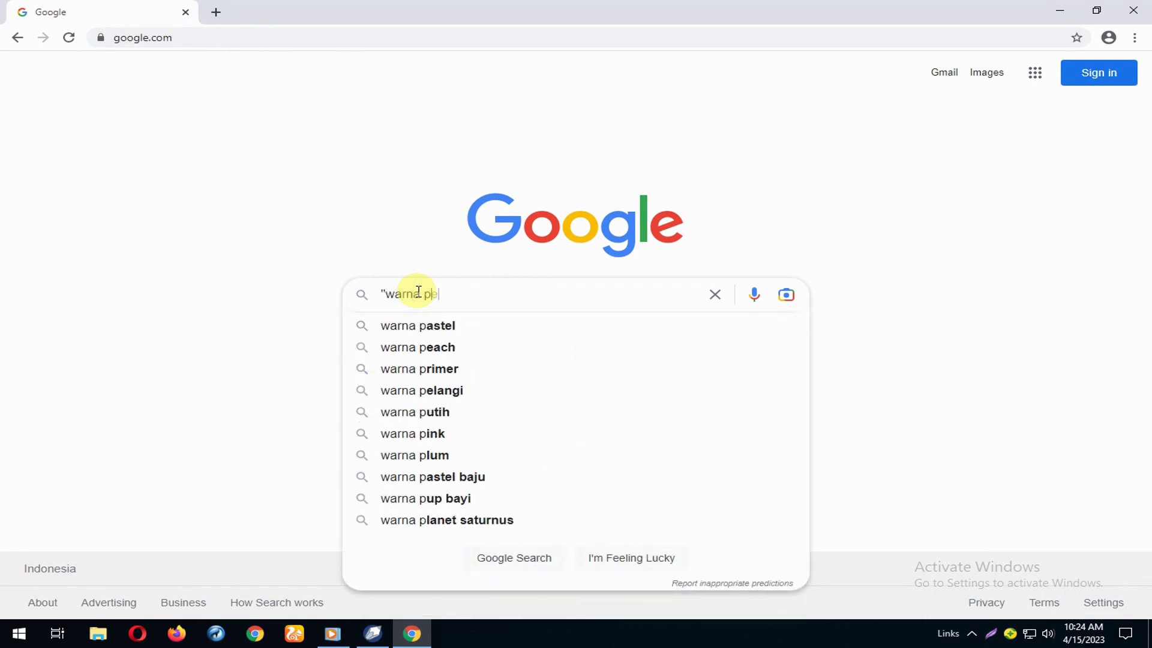
{"action": "type", "text": "langi"}
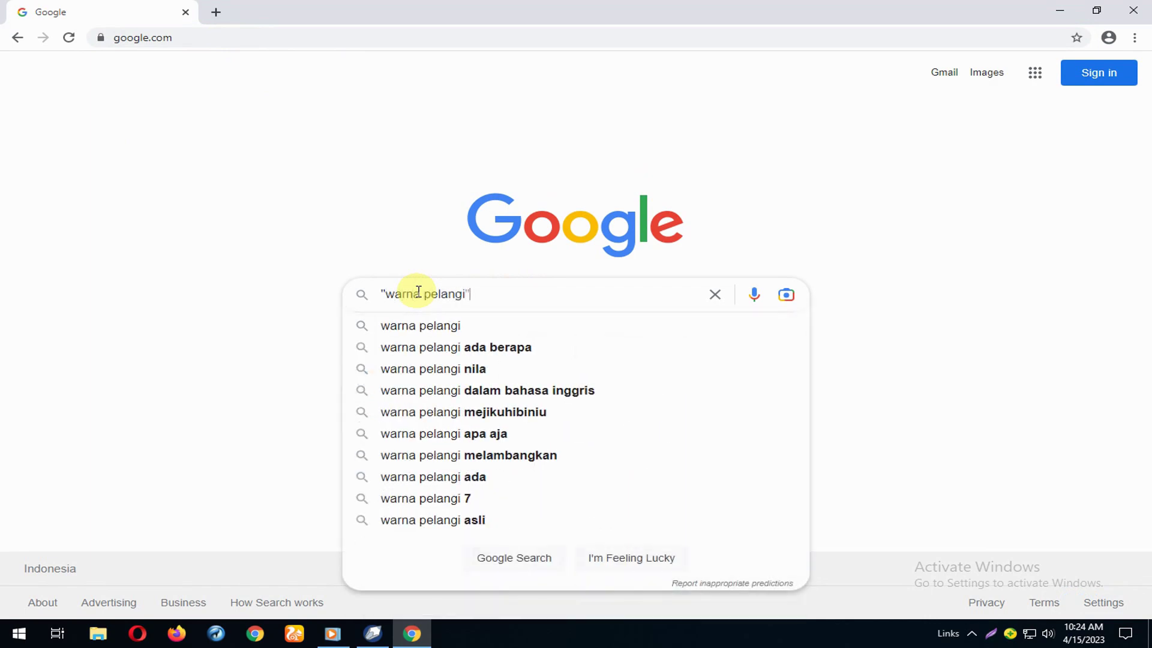
{"action": "type", "text": "\""}
{"action": "key", "text": "Return"}
{"action": "left_click", "coordinate": [228, 130]}
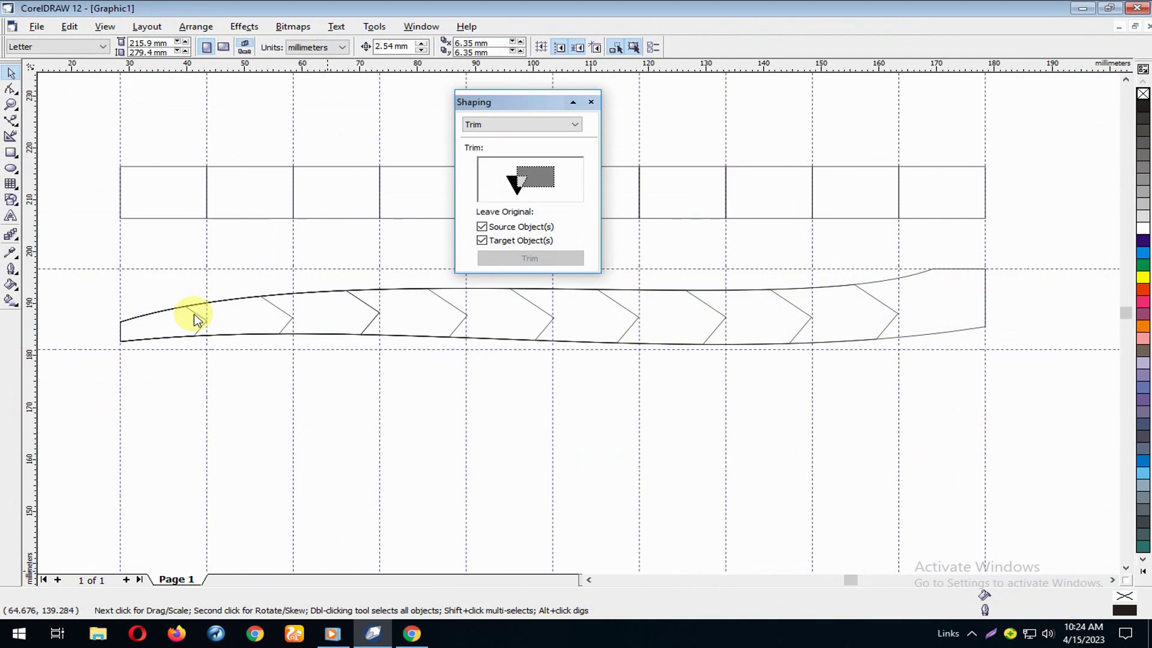
- Fill the first chevron section red and the second orange, then check the rainbow reference
{"action": "left_click", "coordinate": [192, 316]}
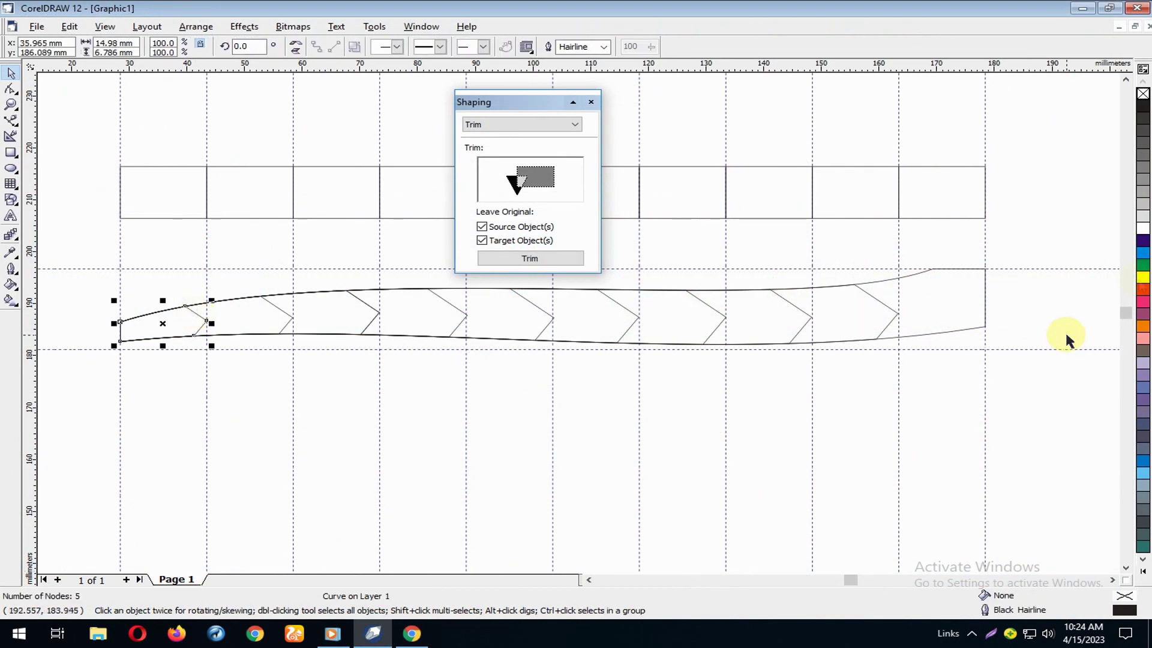
{"action": "left_click", "coordinate": [1144, 296]}
{"action": "left_click", "coordinate": [245, 385]}
{"action": "left_click", "coordinate": [277, 308]}
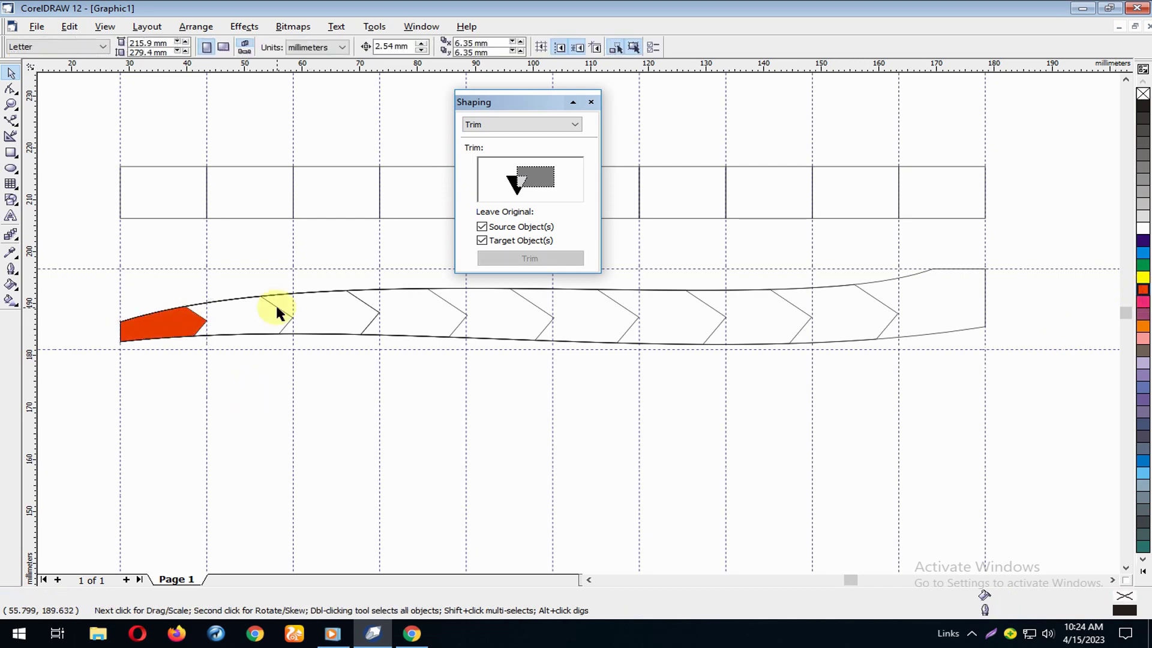
{"action": "left_click", "coordinate": [1143, 327]}
{"action": "left_click", "coordinate": [358, 395]}
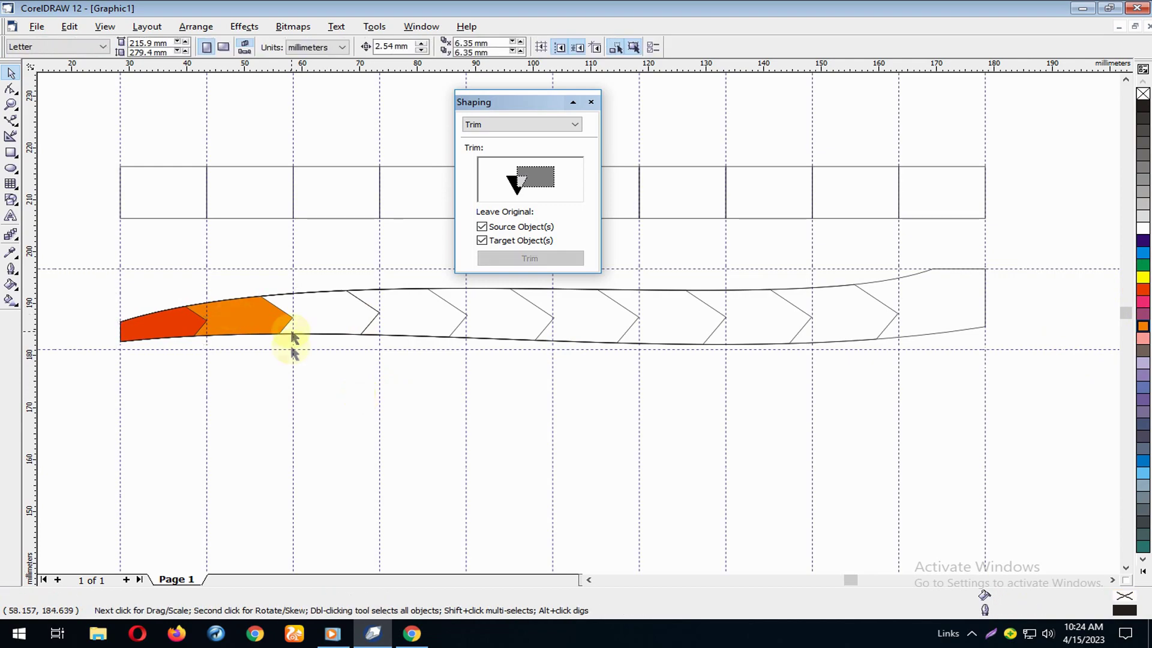
{"action": "left_click", "coordinate": [412, 635]}
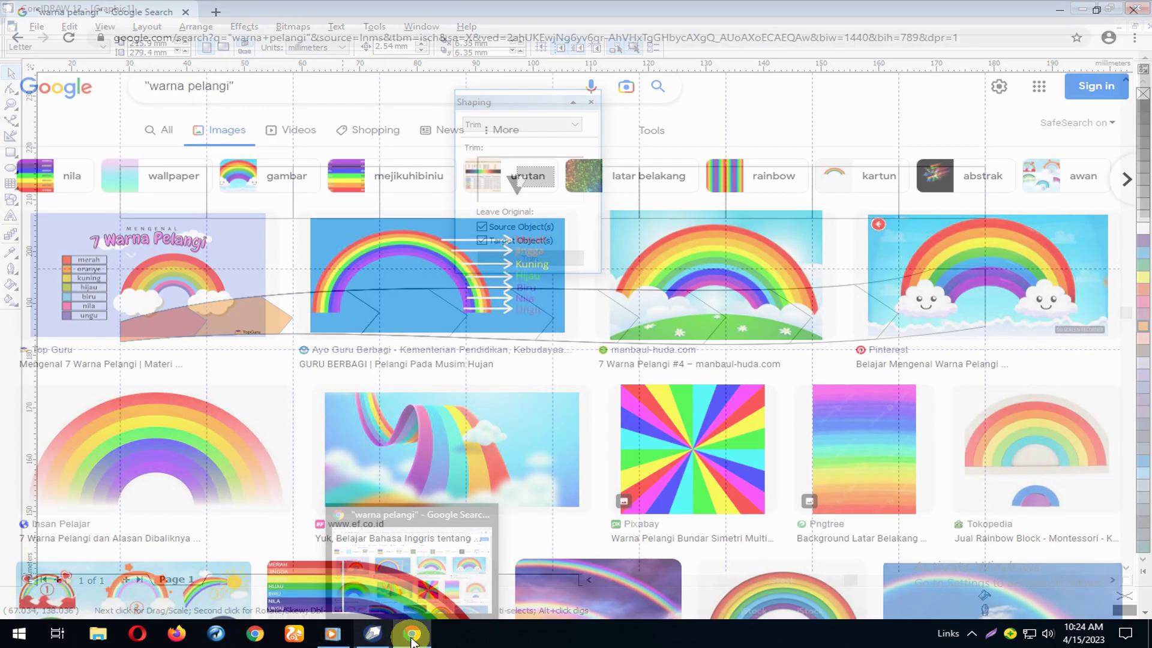
{"action": "left_click", "coordinate": [373, 633]}
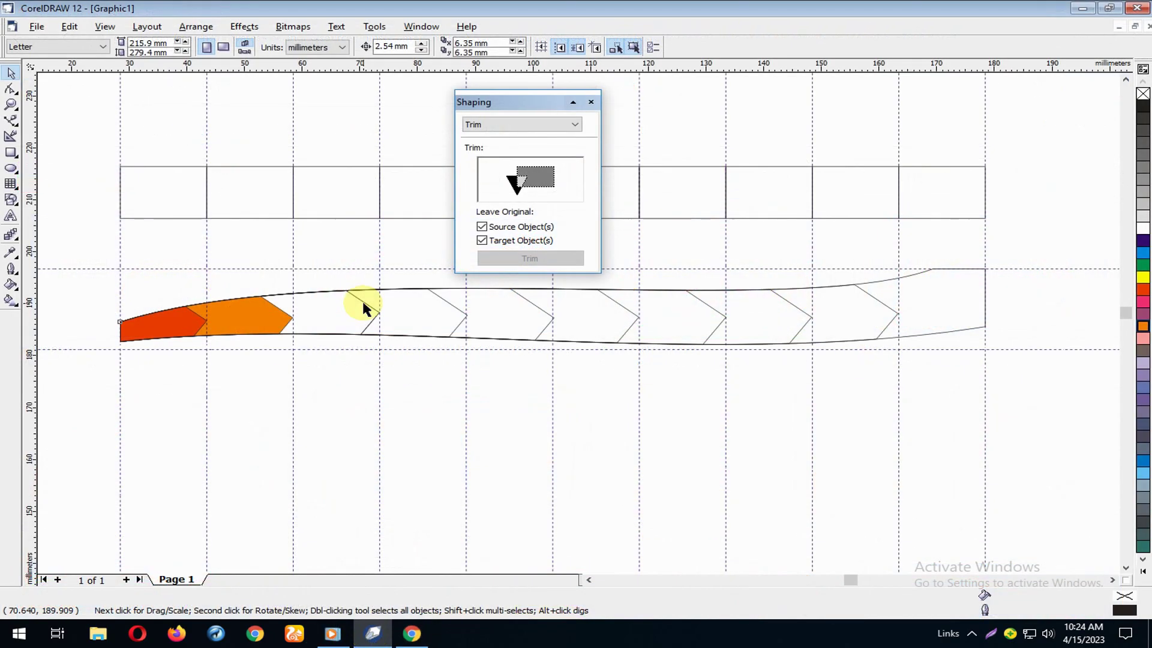
- Fill the third section deep yellow and the fourth yellow, then recheck the reference
{"action": "left_click", "coordinate": [365, 304]}
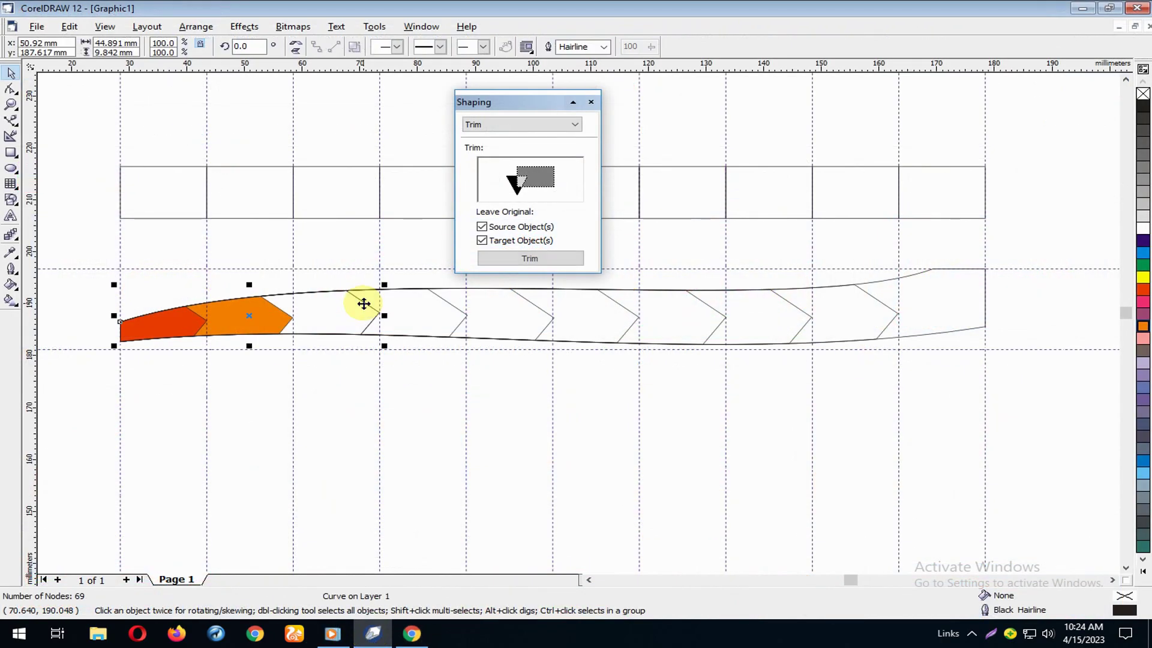
{"action": "left_click", "coordinate": [1145, 573]}
{"action": "left_click", "coordinate": [1126, 363]}
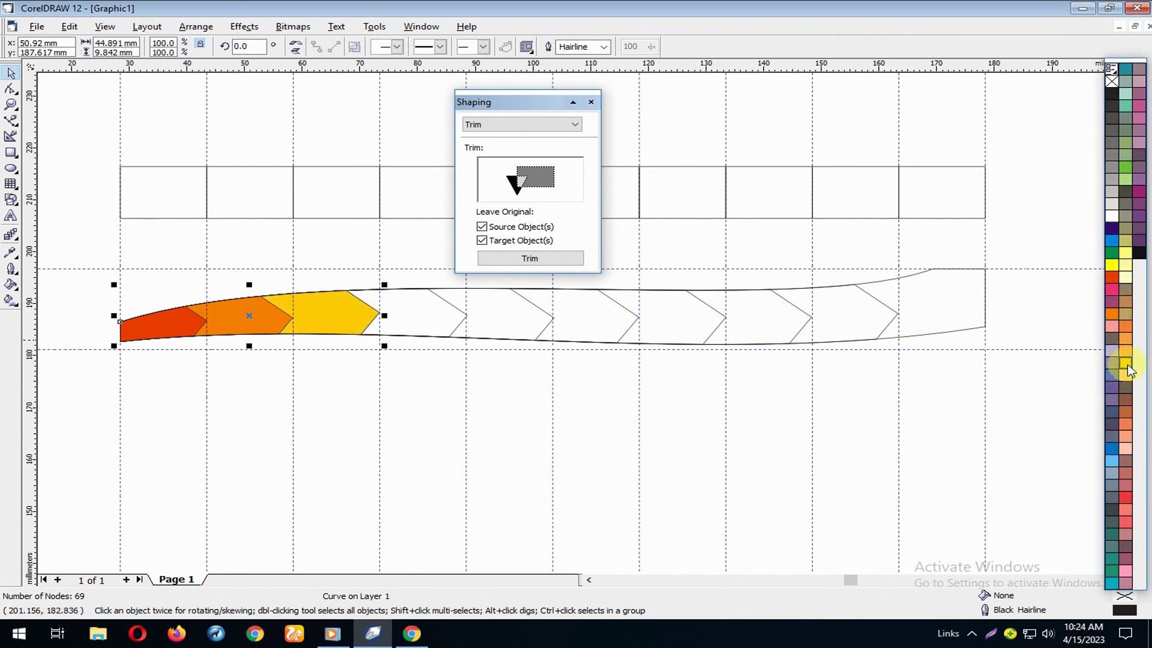
{"action": "left_click", "coordinate": [453, 310]}
{"action": "left_click", "coordinate": [452, 305]}
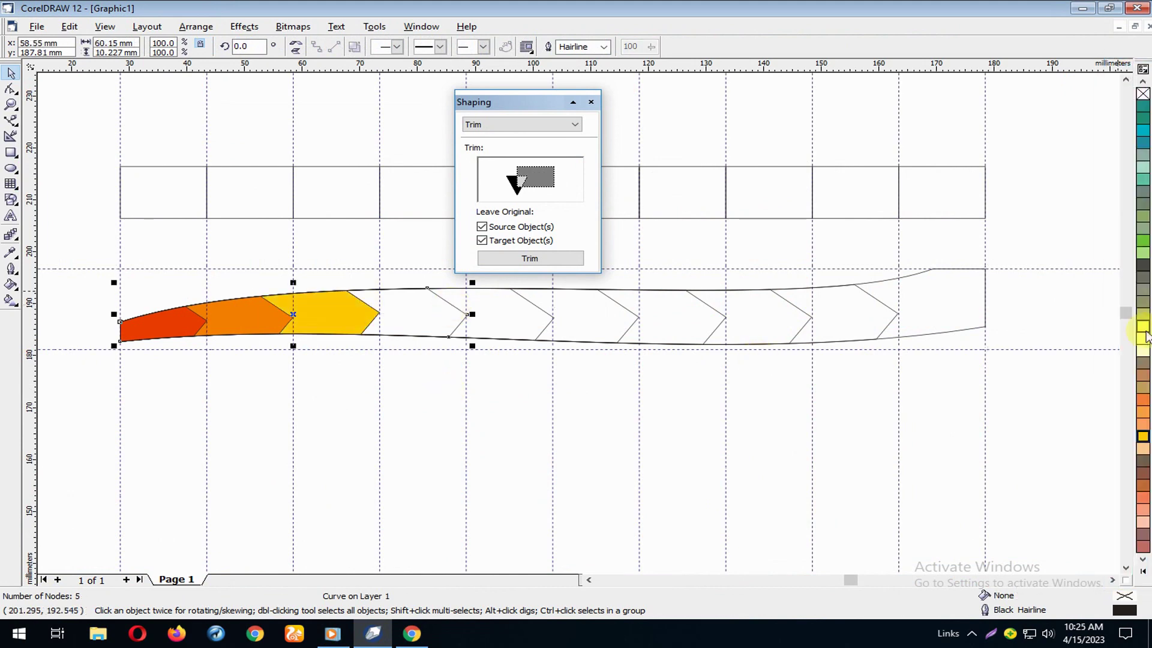
{"action": "left_click", "coordinate": [1145, 573]}
{"action": "left_click", "coordinate": [1111, 264]}
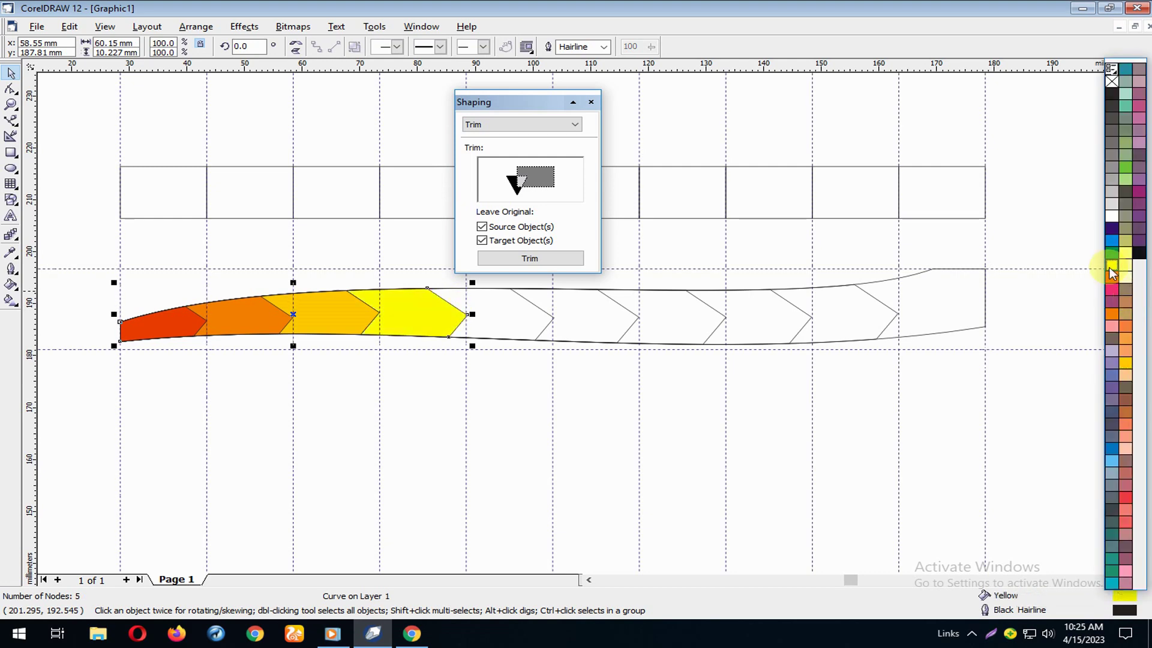
{"action": "left_click", "coordinate": [510, 340]}
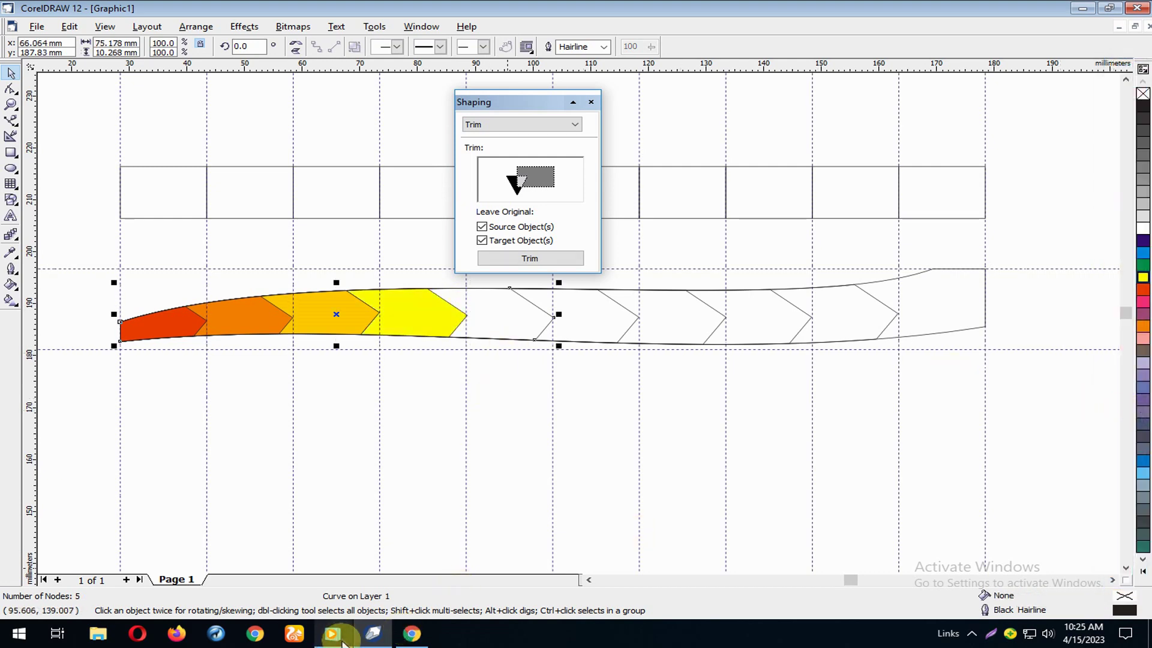
{"action": "mouse_move", "coordinate": [372, 635]}
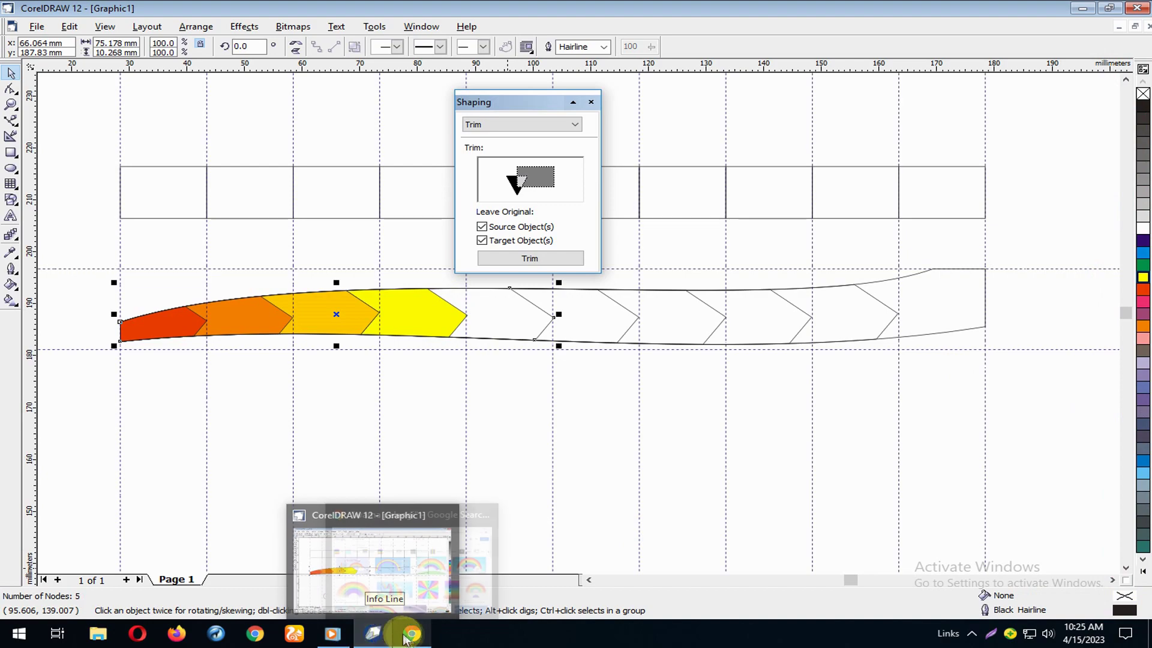
{"action": "left_click", "coordinate": [410, 637]}
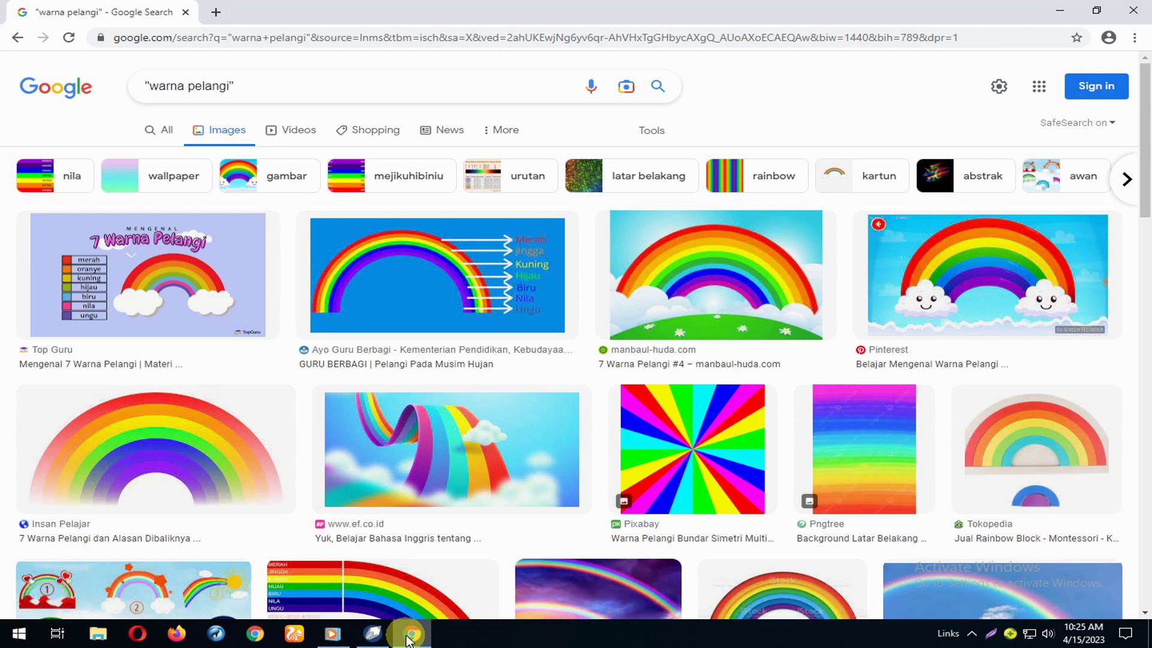
{"action": "left_click", "coordinate": [373, 633]}
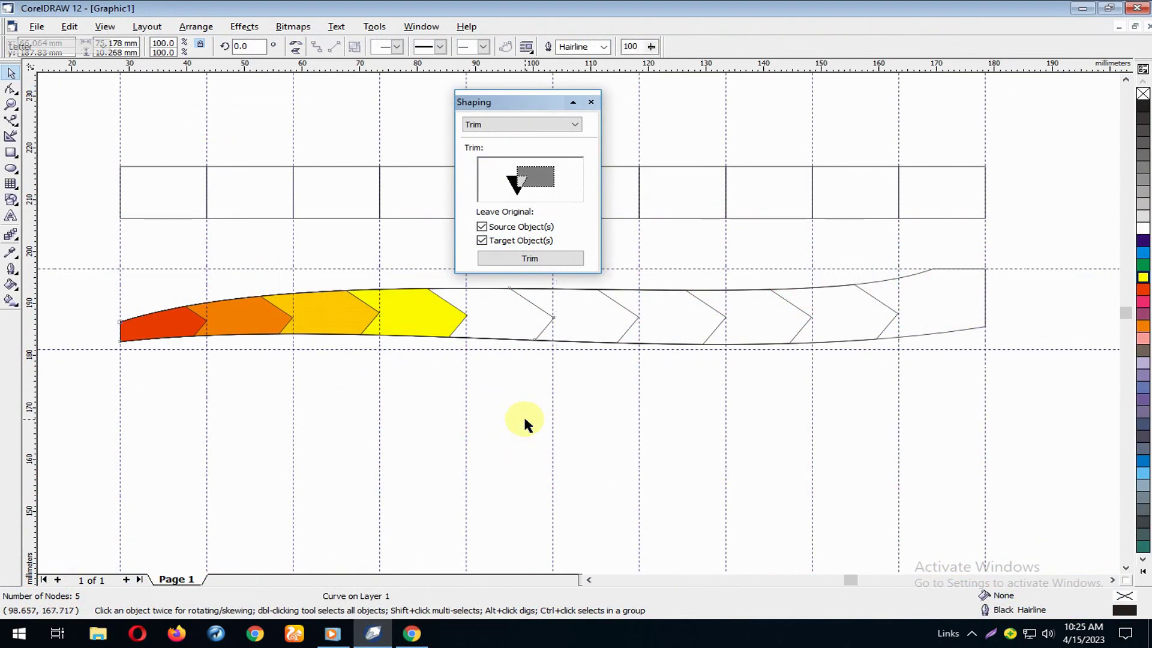
- Fill the fifth chevron Moon Green and the sixth Green from the expanded palette
{"action": "left_click", "coordinate": [540, 318]}
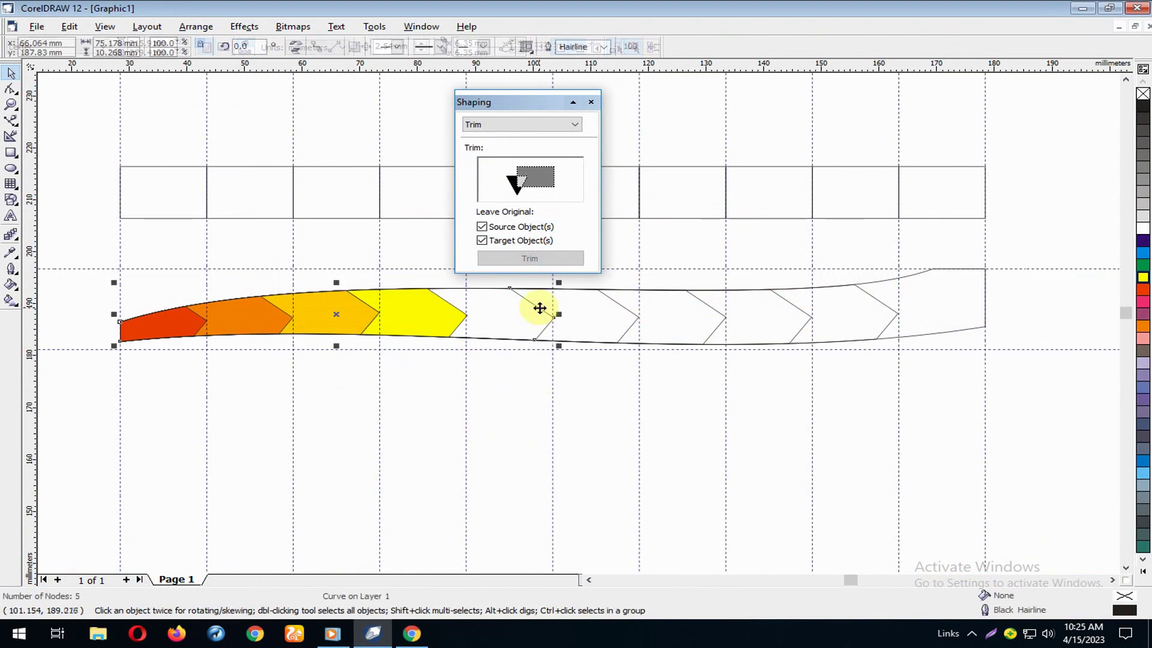
{"action": "left_click", "coordinate": [1143, 573]}
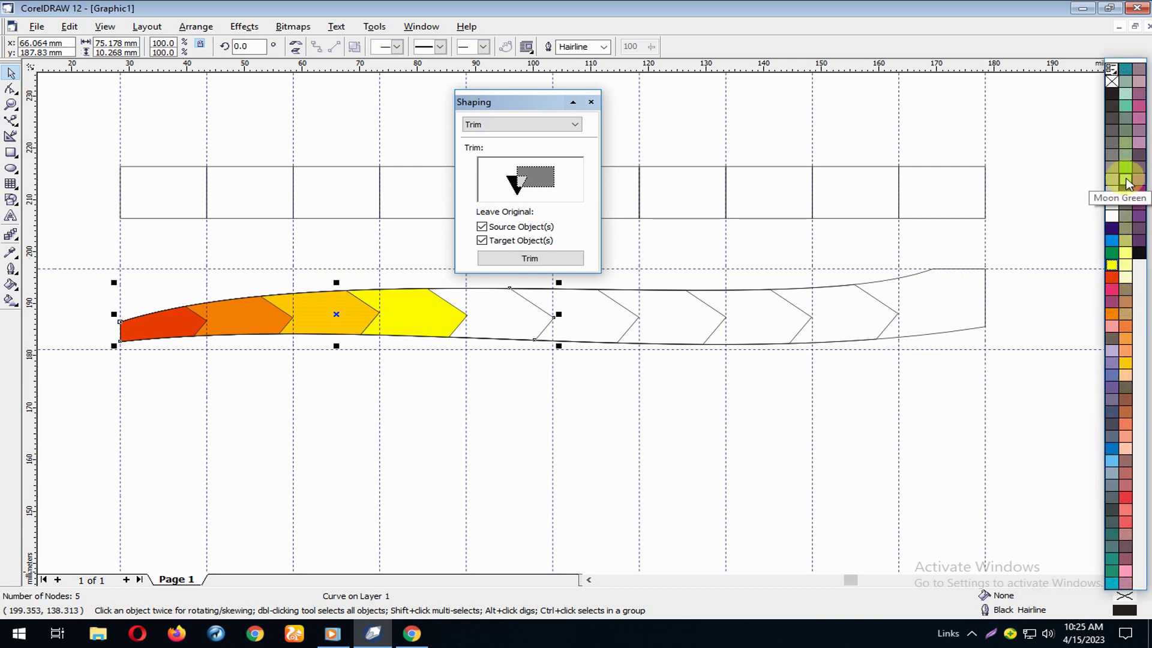
{"action": "left_click_drag", "start_coordinate": [1126, 179], "coordinate": [516, 318]}
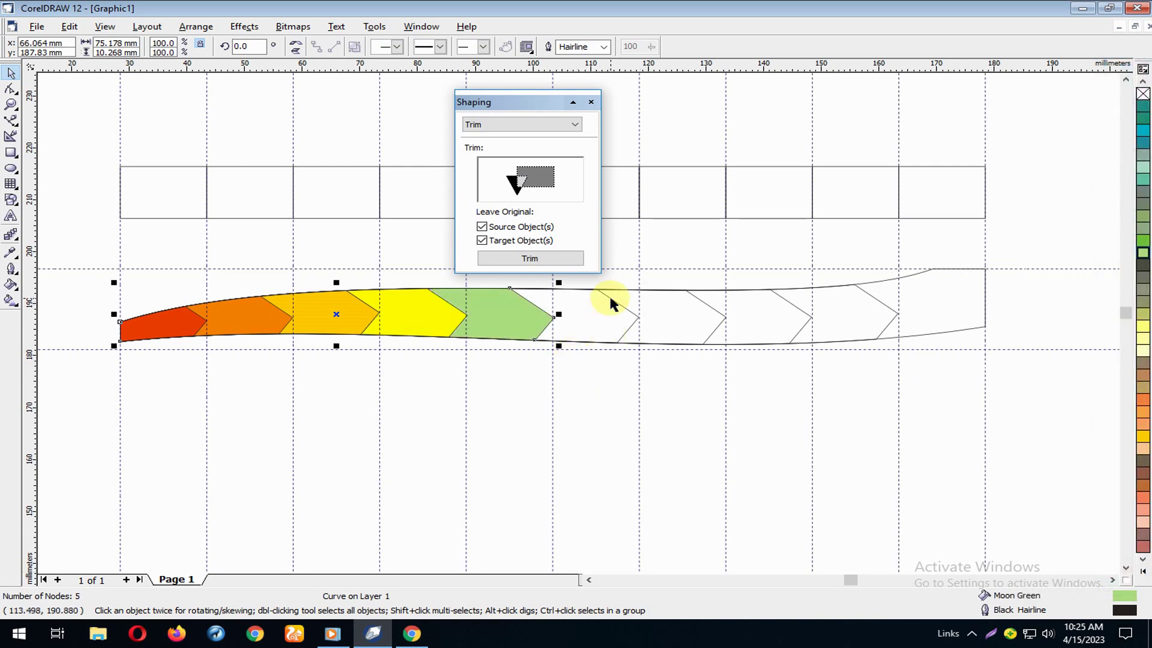
{"action": "left_click_drag", "start_coordinate": [1143, 240], "coordinate": [600, 318]}
- Fill the seventh chevron Ice Blue, then check the rainbow reference images
{"action": "left_click", "coordinate": [718, 314]}
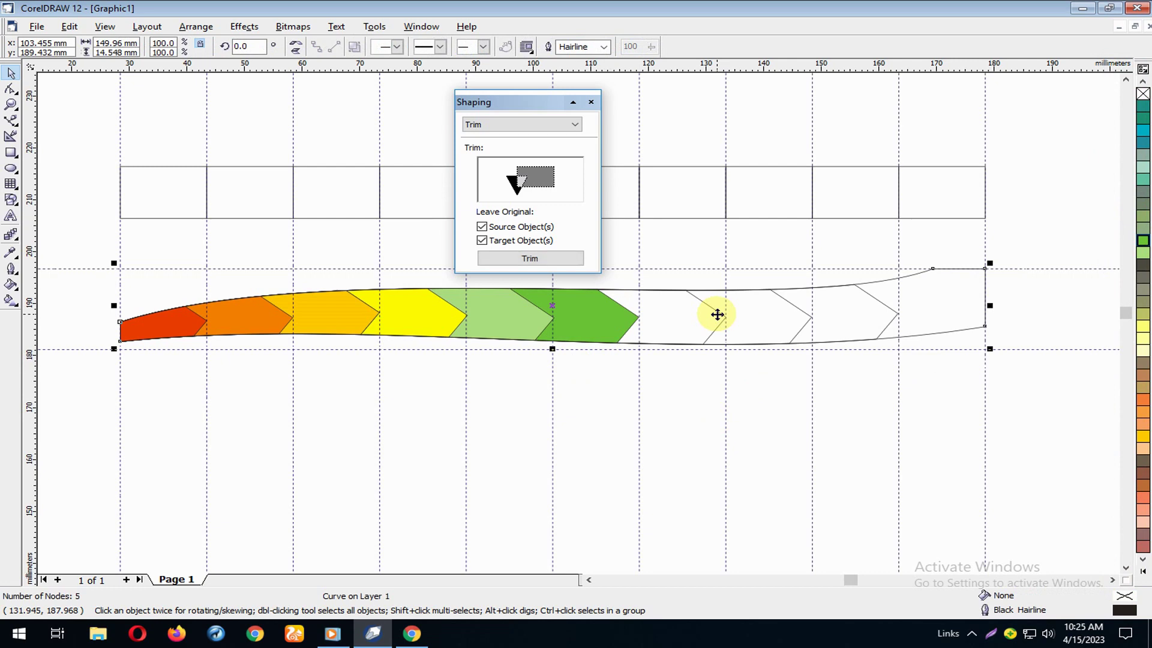
{"action": "left_click", "coordinate": [718, 315]}
{"action": "left_click", "coordinate": [1143, 577]}
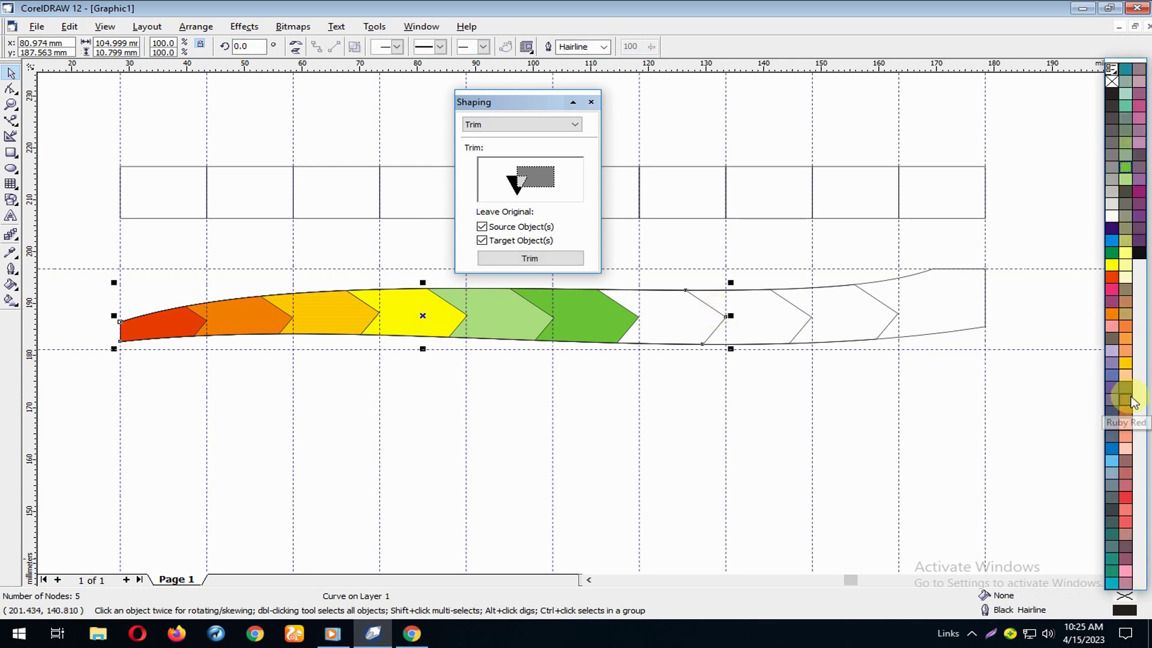
{"action": "left_click", "coordinate": [1112, 460]}
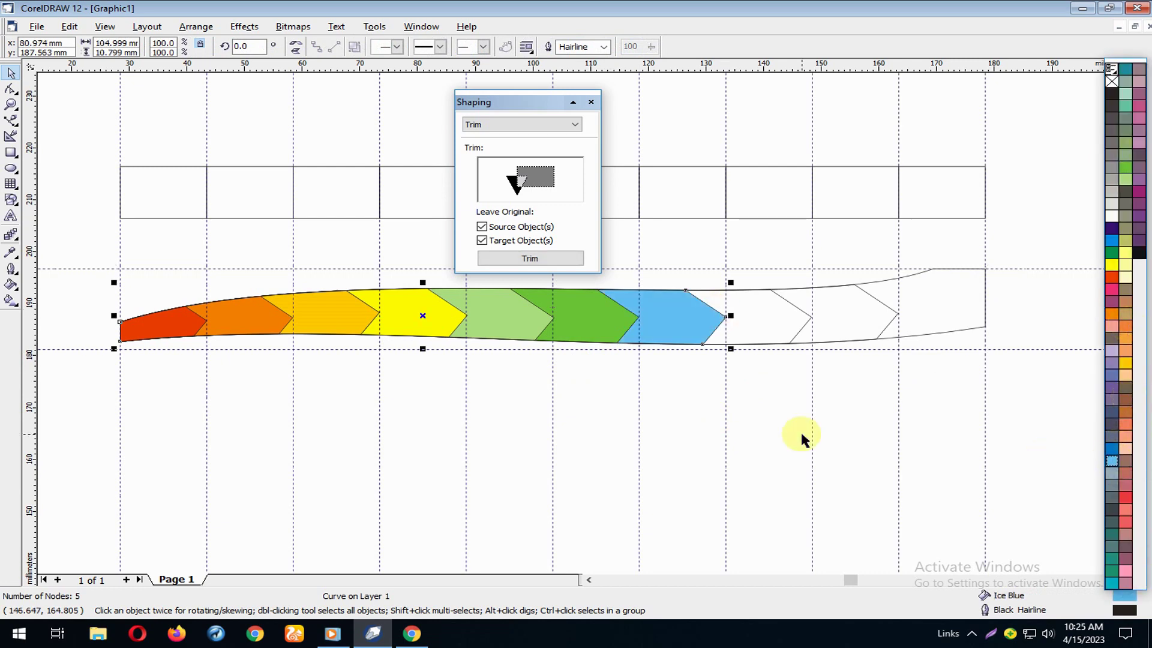
{"action": "left_click", "coordinate": [765, 437]}
{"action": "mouse_move", "coordinate": [410, 633]}
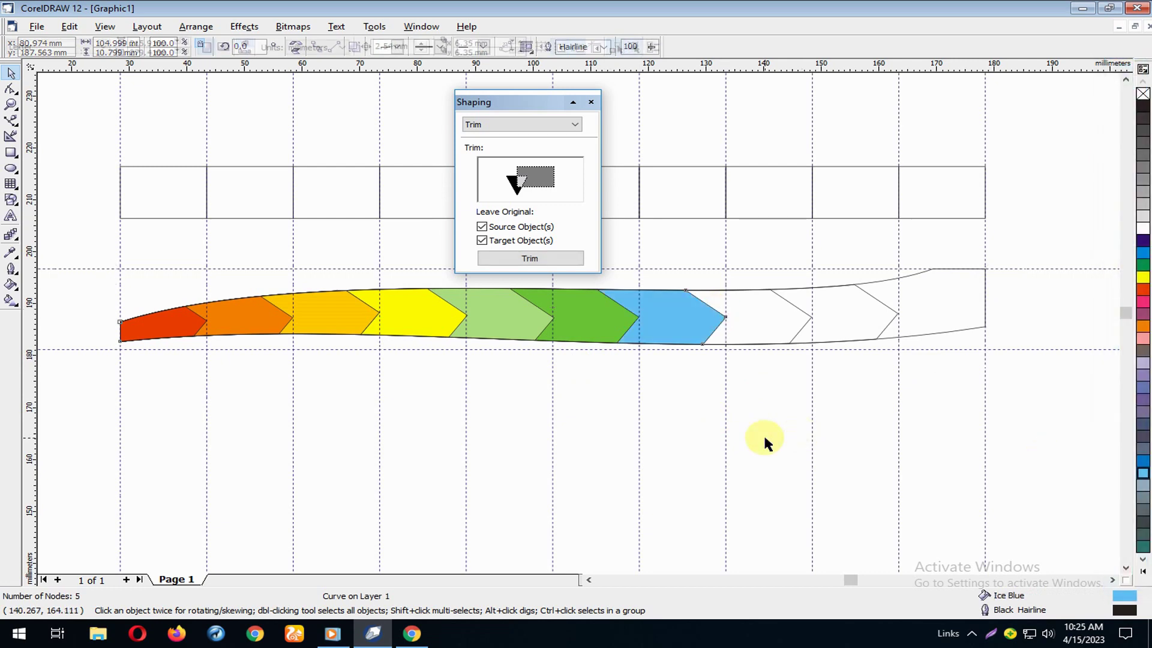
{"action": "left_click", "coordinate": [412, 633]}
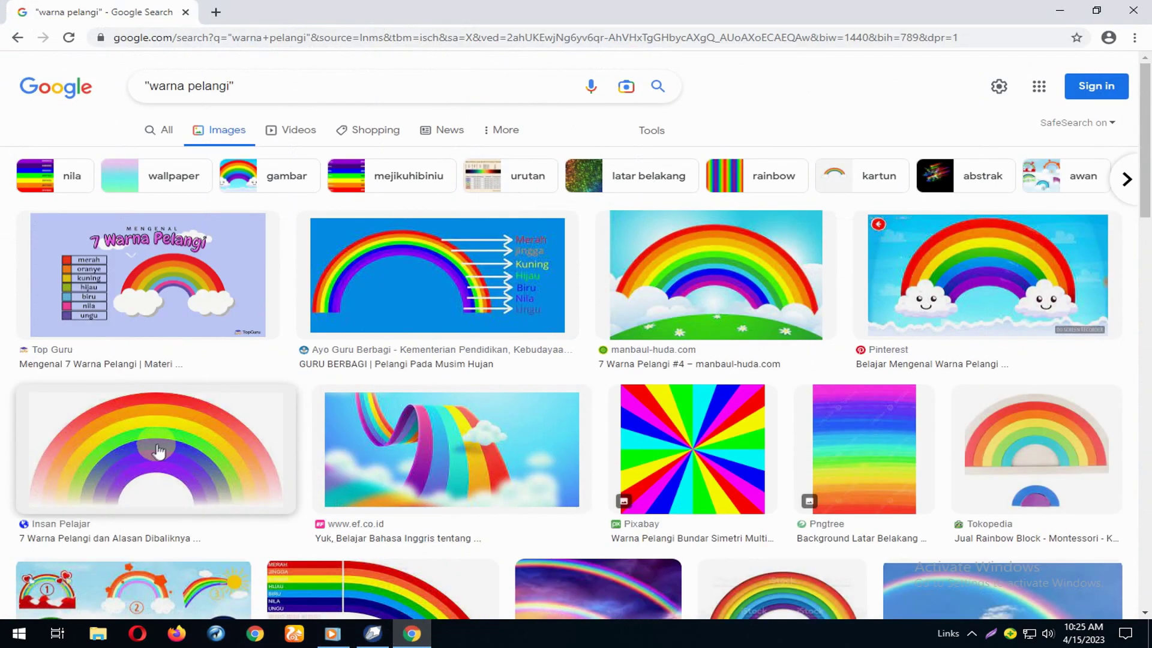
{"action": "left_click", "coordinate": [363, 637]}
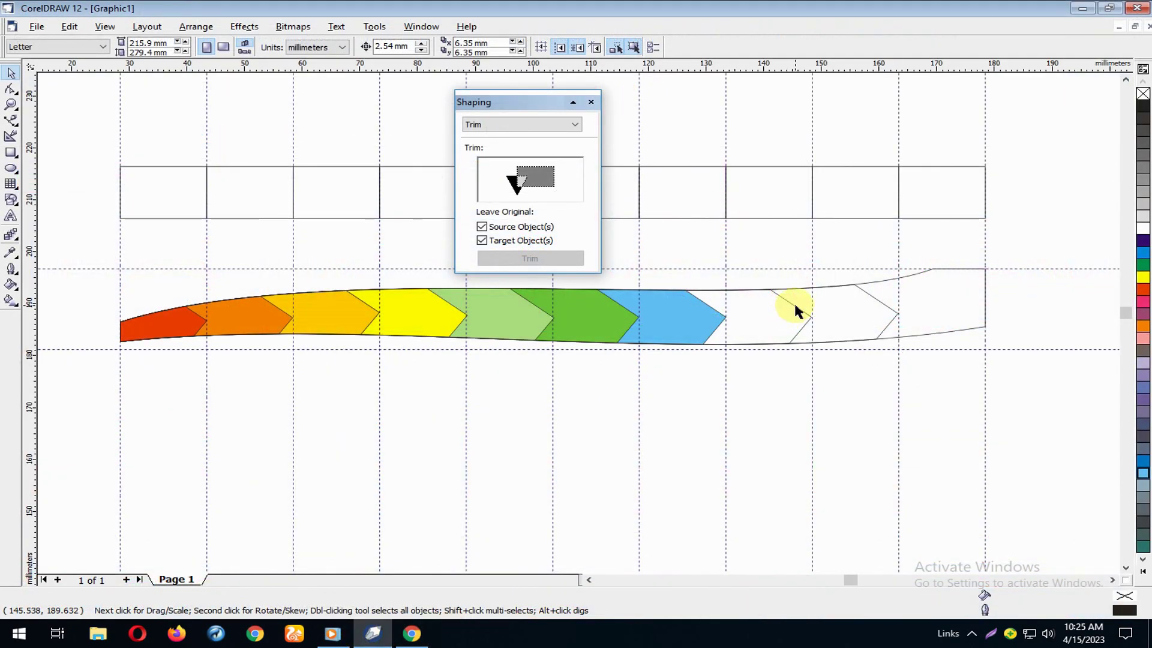
- Fill the eighth chevron Cyan and the ninth Deep River
{"action": "left_click", "coordinate": [794, 307]}
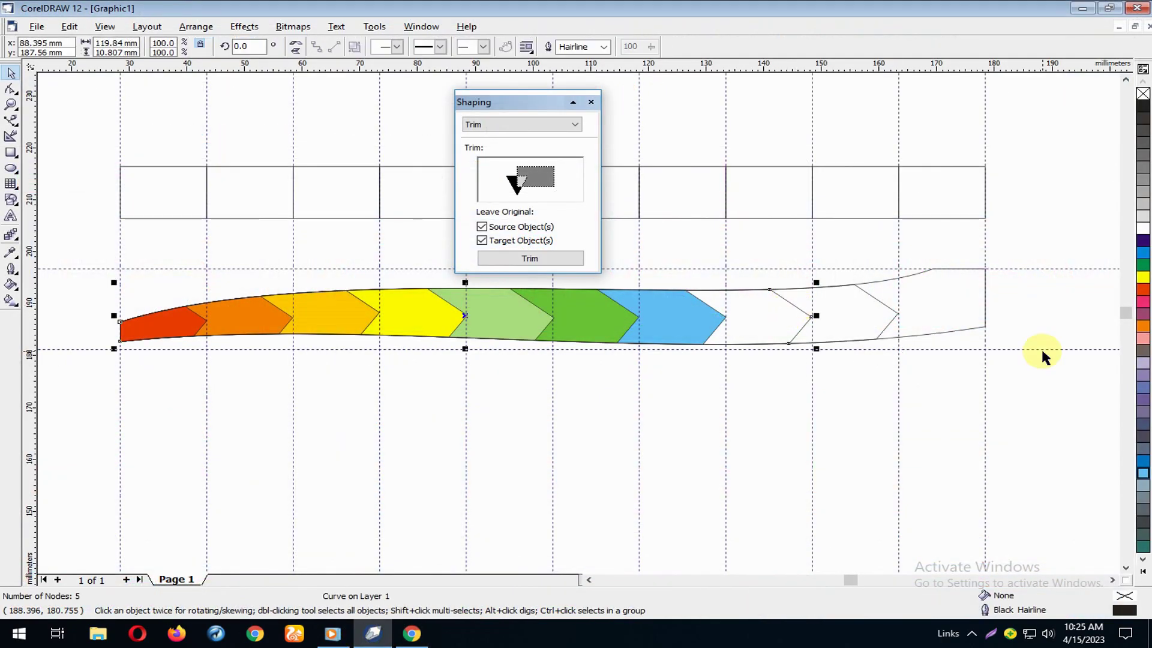
{"action": "left_click", "coordinate": [1142, 252]}
{"action": "left_click", "coordinate": [872, 302]}
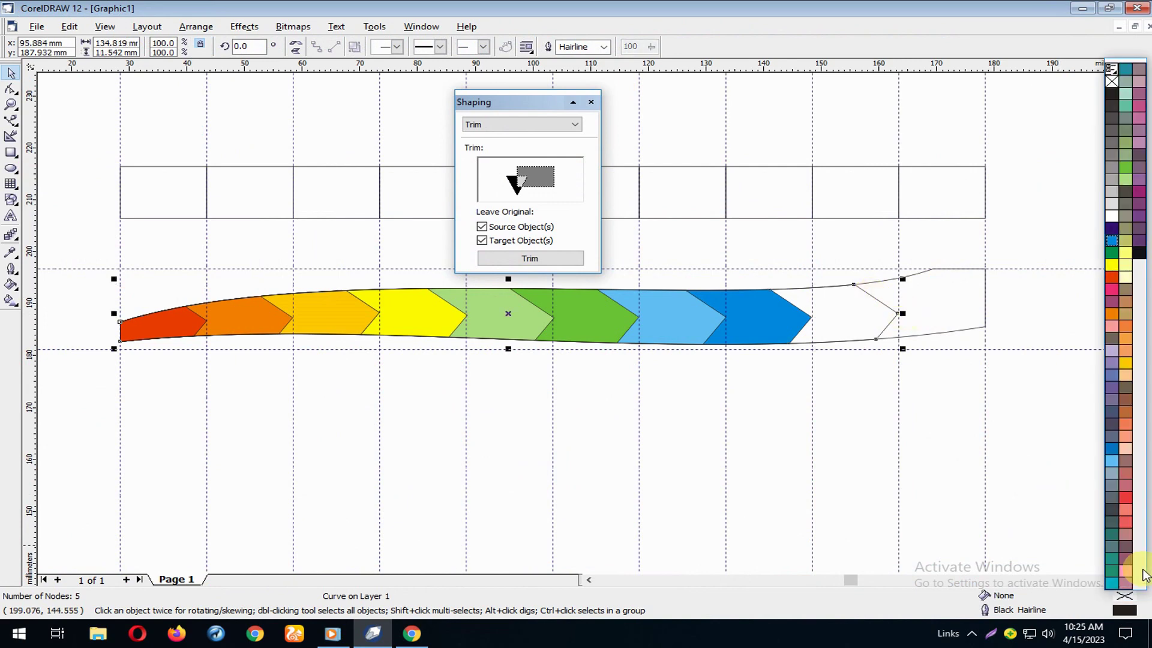
{"action": "left_click", "coordinate": [1139, 216]}
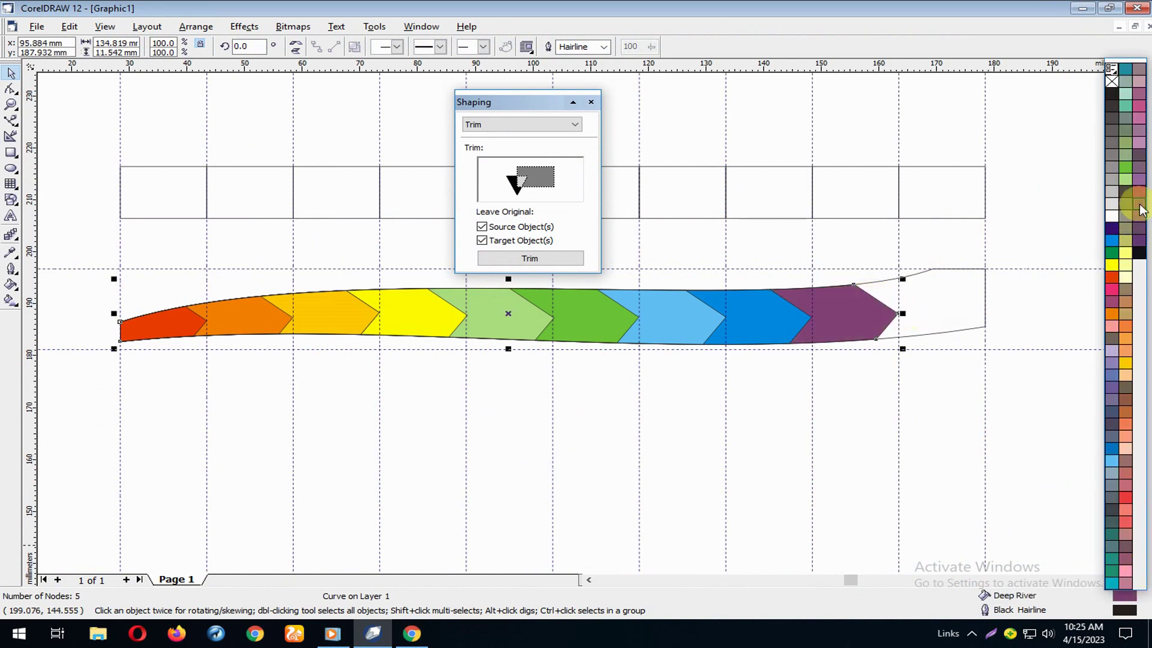
- Fill the remaining band outline Blue Purple, send it behind the chevrons, and close the Shaping docker
{"action": "left_click", "coordinate": [952, 332]}
{"action": "left_click", "coordinate": [12, 89]}
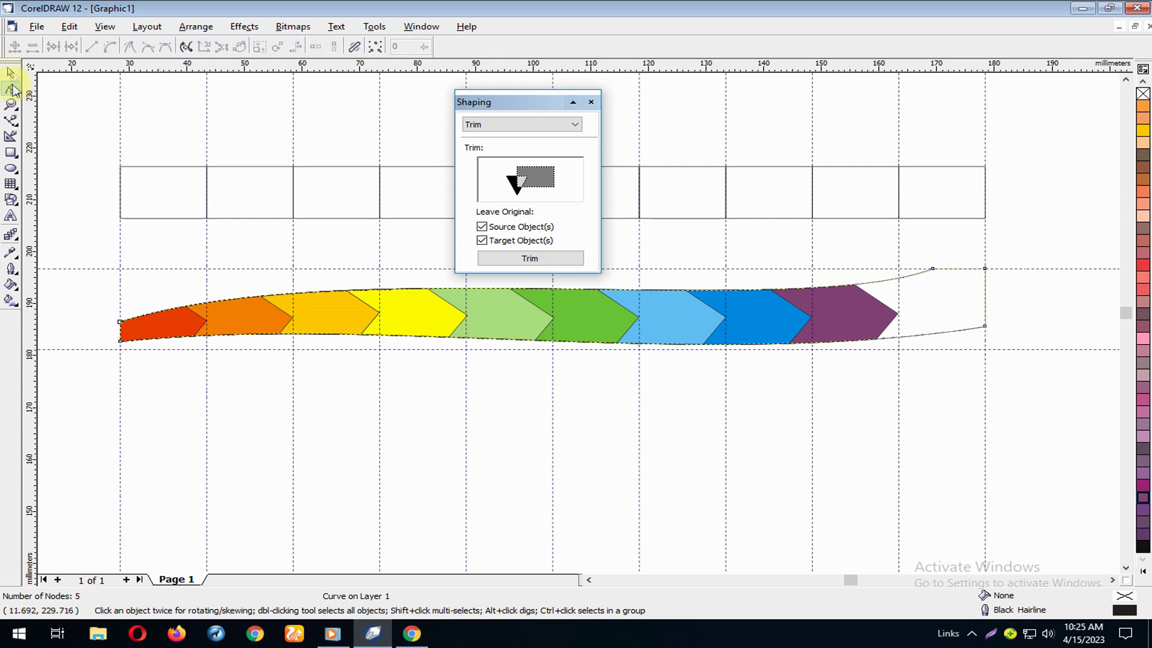
{"action": "left_click", "coordinate": [1144, 573]}
{"action": "left_click", "coordinate": [1140, 195]}
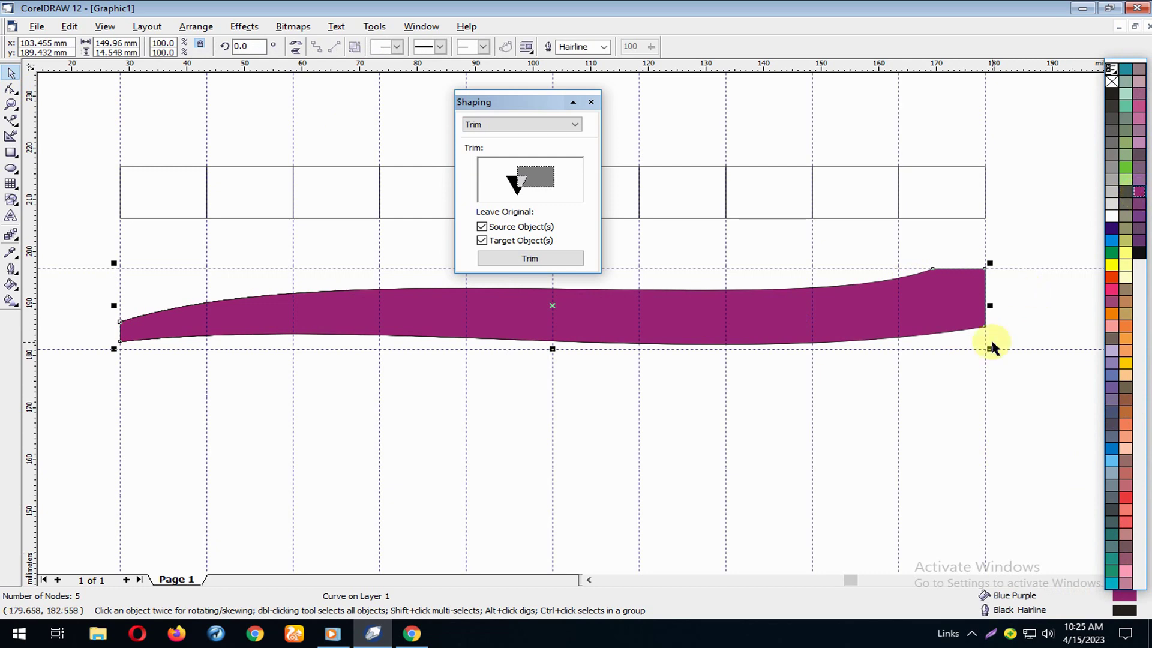
{"action": "key", "text": "shift+Page_Down"}
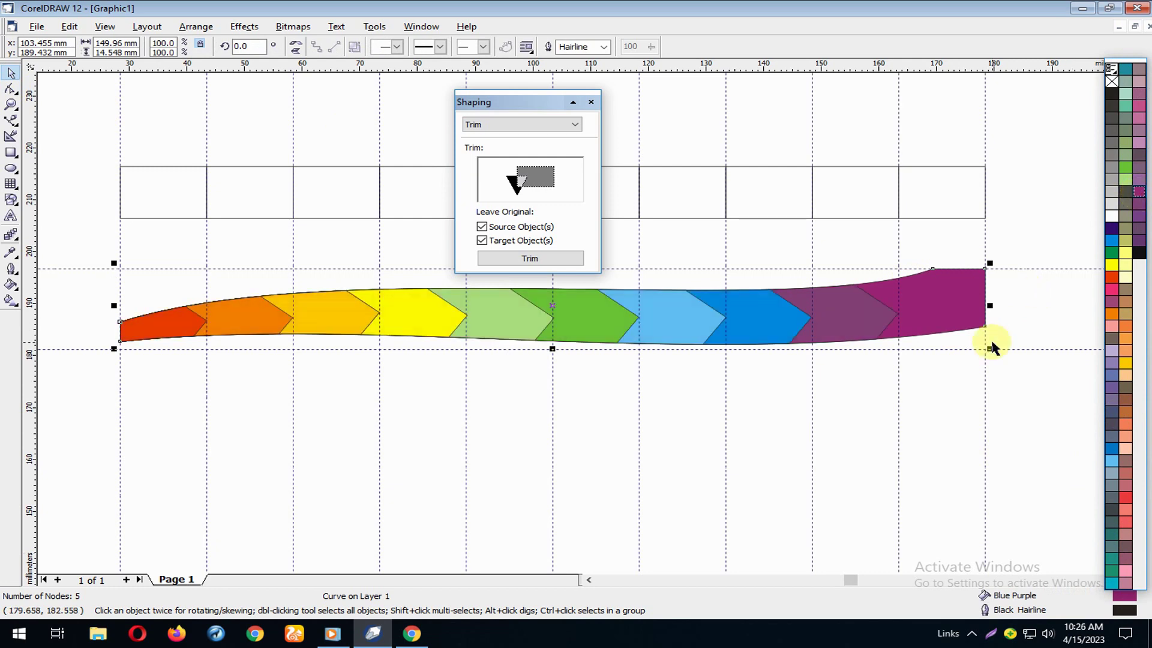
{"action": "left_click", "coordinate": [592, 104]}
- Remove the outlines from all the band's sections
{"action": "left_click_drag", "start_coordinate": [98, 249], "coordinate": [1040, 418]}
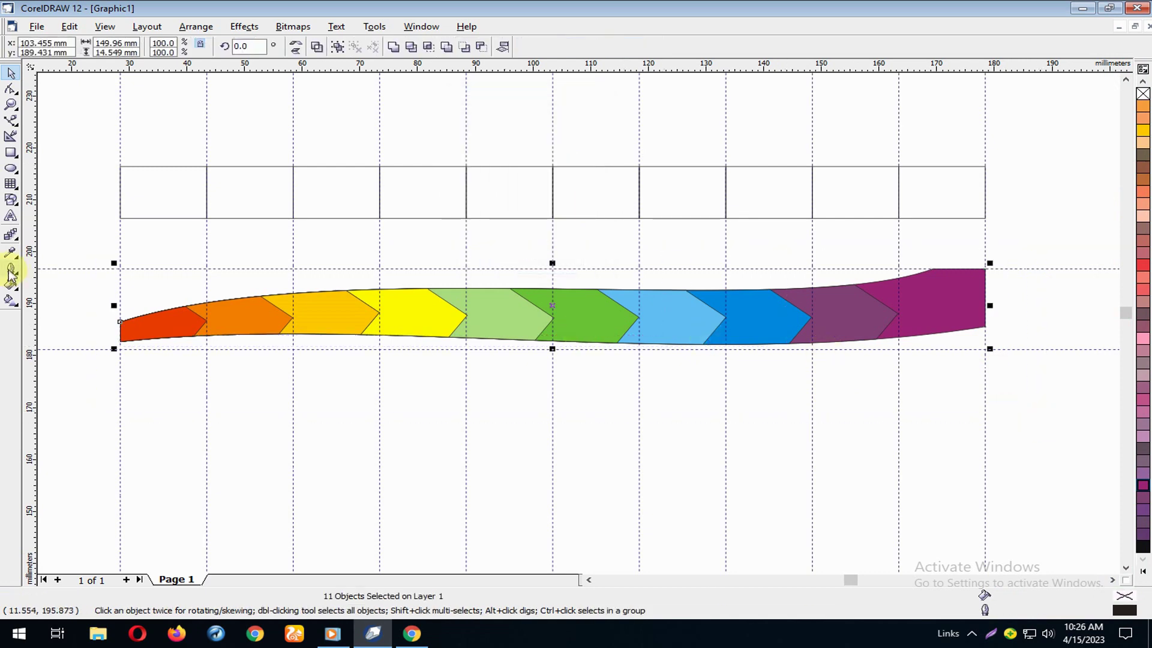
{"action": "left_click", "coordinate": [11, 270]}
{"action": "left_click", "coordinate": [79, 278]}
{"action": "left_click", "coordinate": [241, 411]}
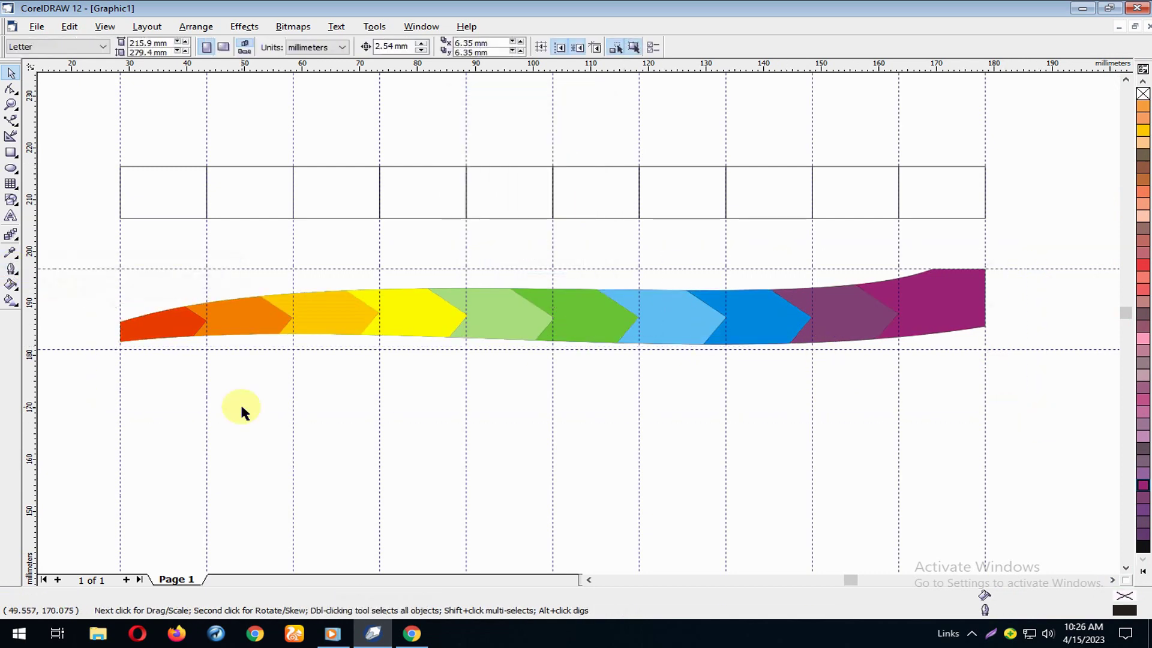
- Add a 'Mon 01' label below the band in 6-point bold, coloured white
{"action": "left_click", "coordinate": [11, 216]}
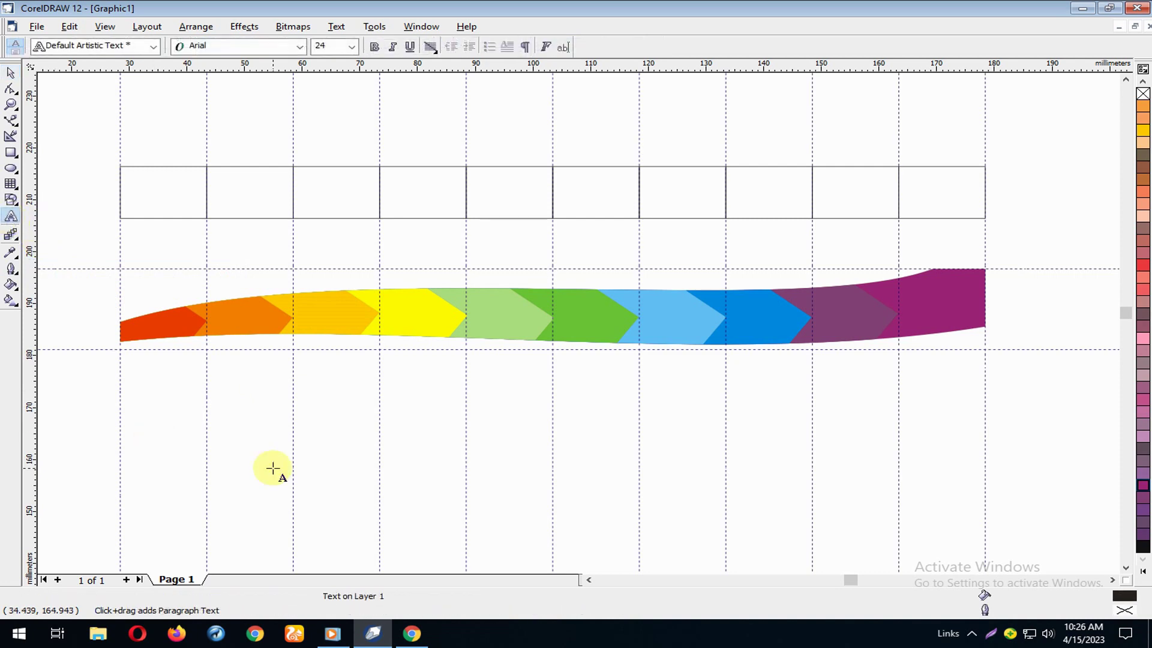
{"action": "type", "text": "M"}
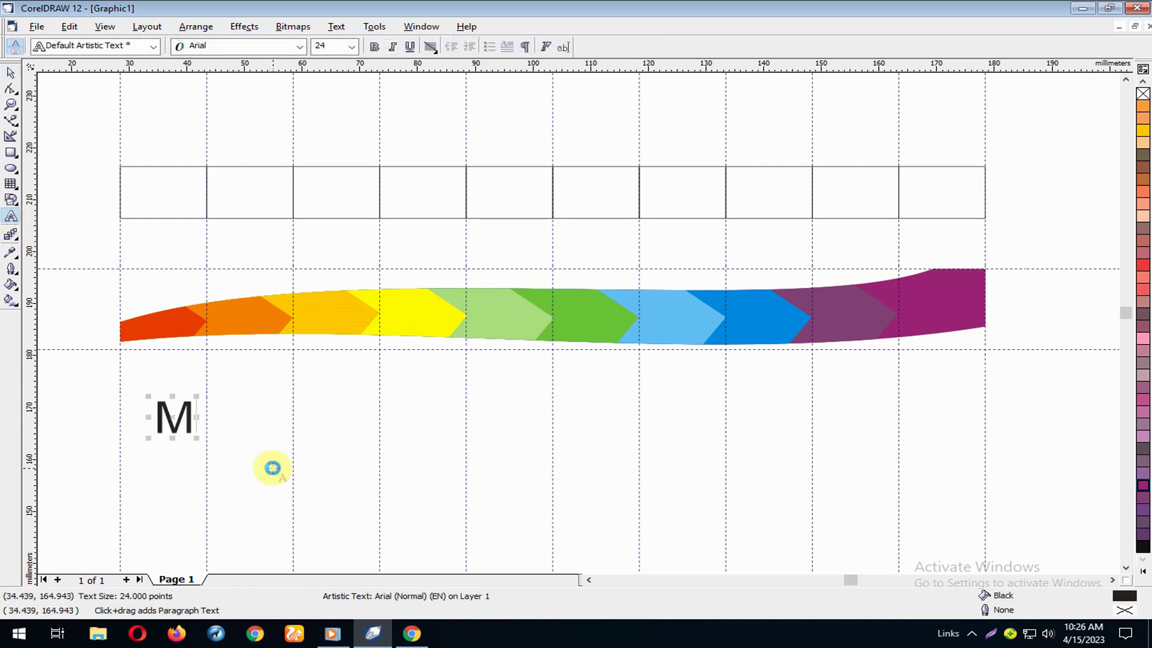
{"action": "type", "text": "on 01"}
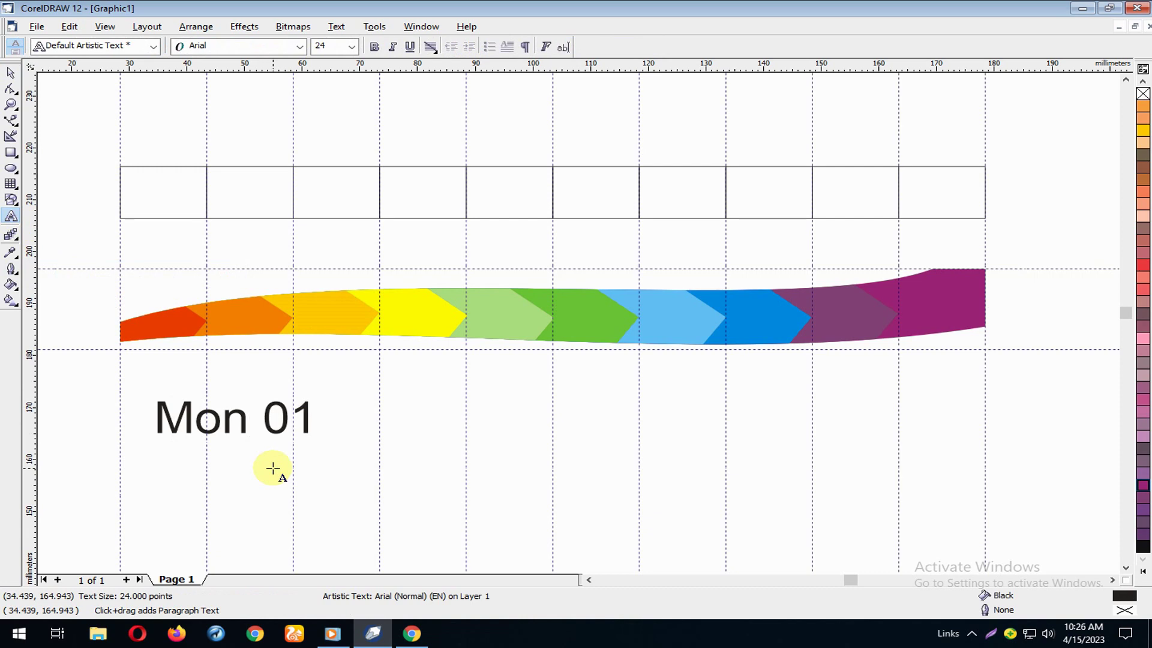
{"action": "left_click", "coordinate": [11, 73]}
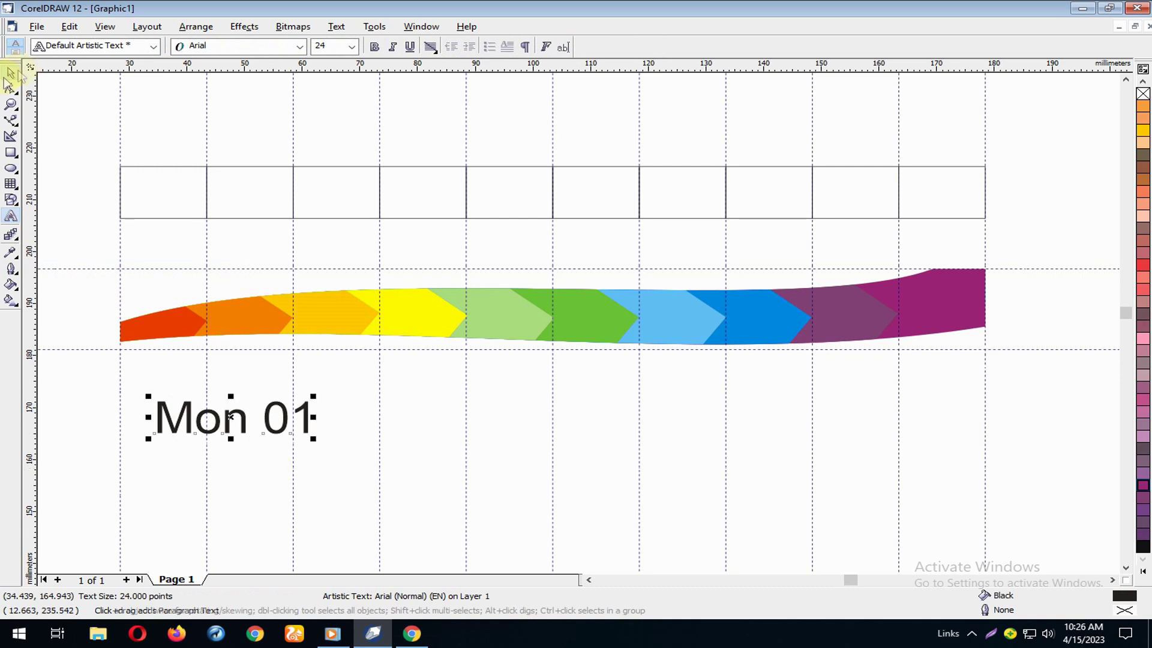
{"action": "left_click", "coordinate": [351, 46]}
{"action": "left_click", "coordinate": [337, 63]}
{"action": "key", "text": "ctrl+b"}
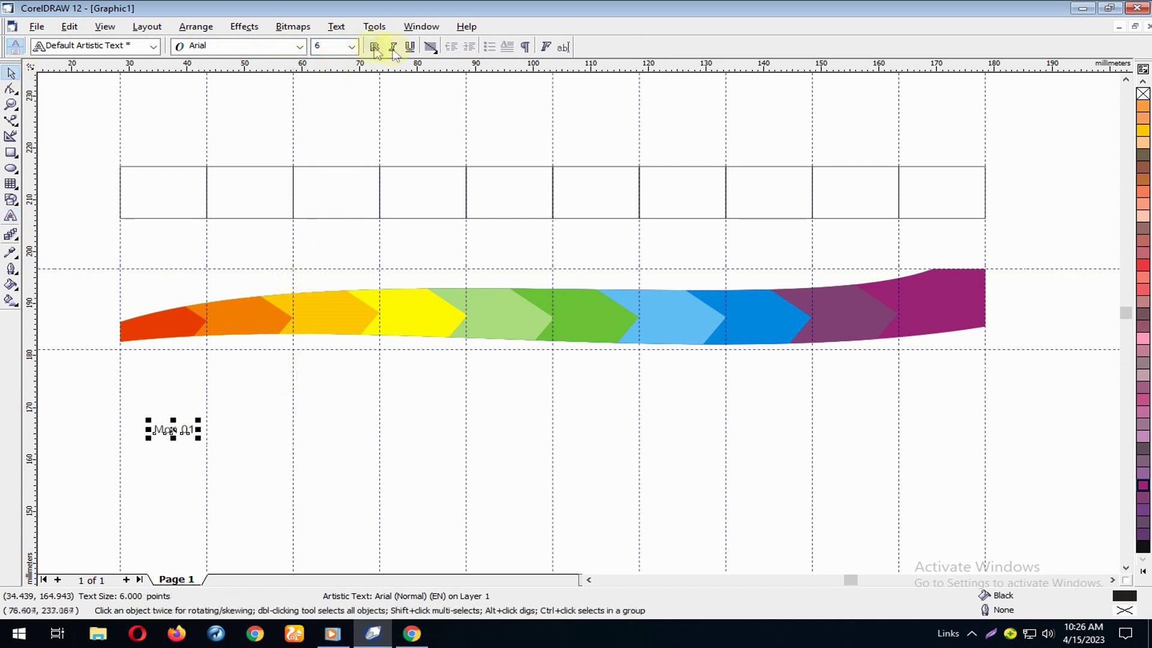
{"action": "left_click", "coordinate": [1144, 571]}
{"action": "left_click", "coordinate": [1112, 216]}
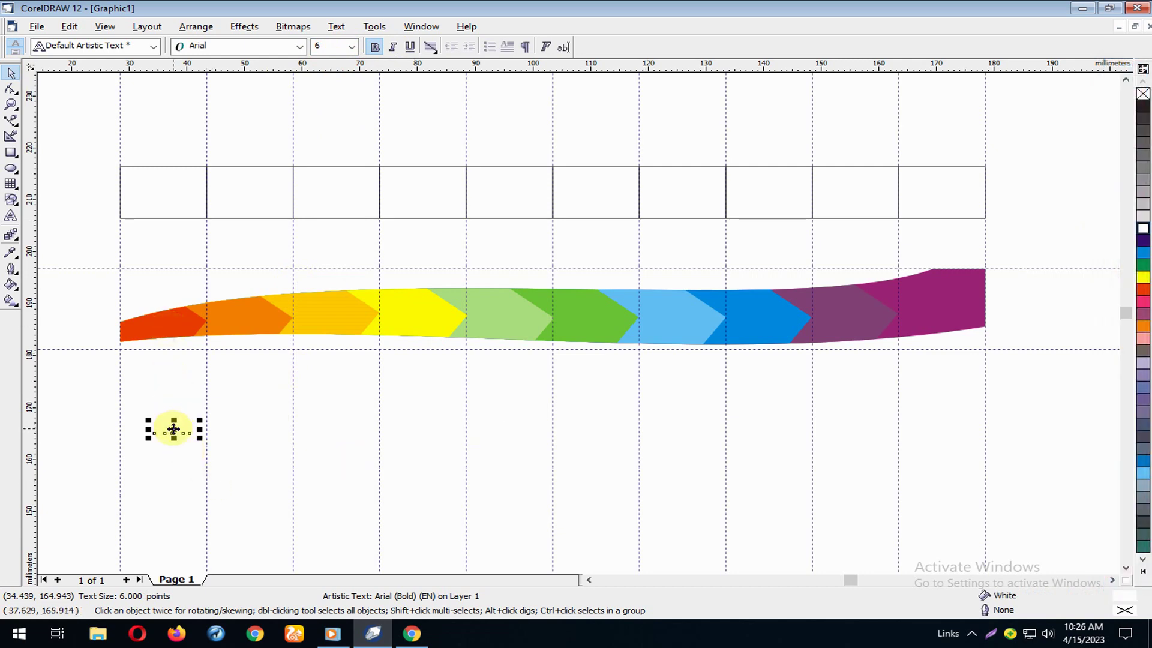
- Move the Mon 01 label onto the red section and place copies on the other chevron sections
{"action": "left_click_drag", "start_coordinate": [174, 431], "coordinate": [163, 326]}
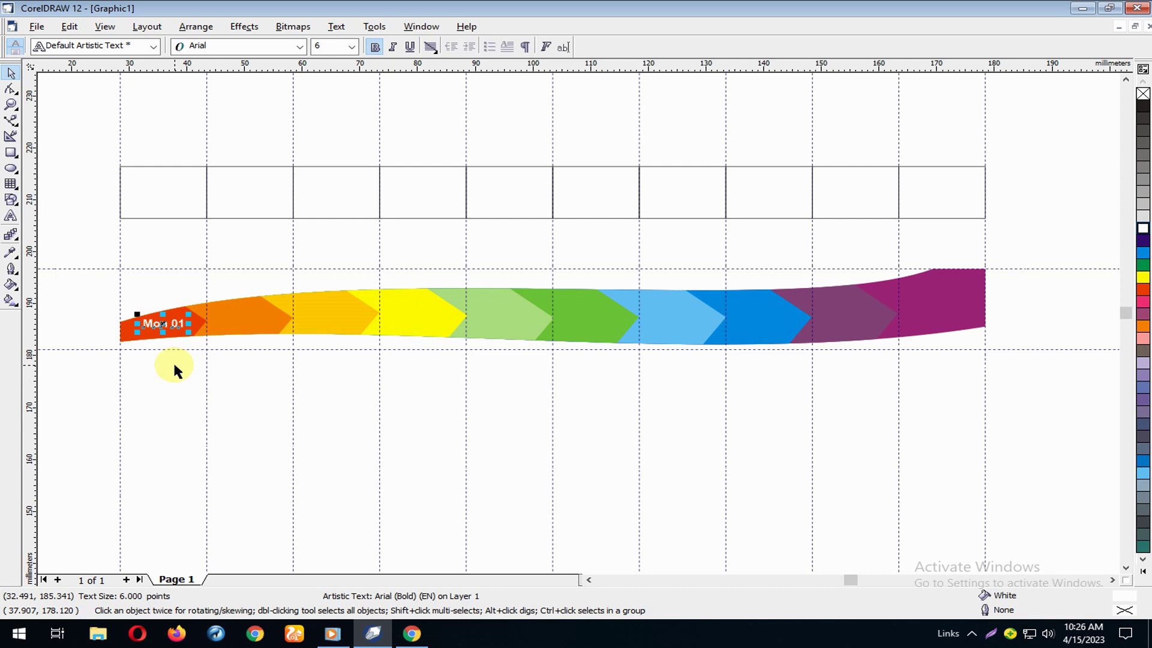
{"action": "left_click_drag", "start_coordinate": [163, 324], "coordinate": [411, 315]}
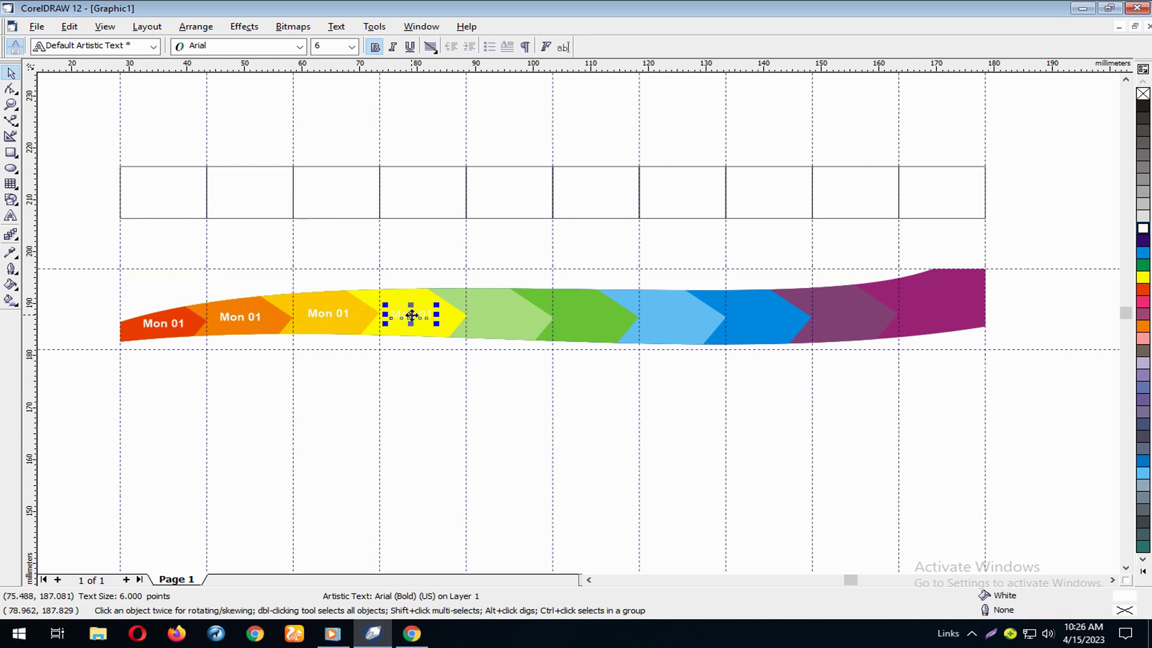
{"action": "left_click_drag", "start_coordinate": [411, 315], "coordinate": [503, 318]}
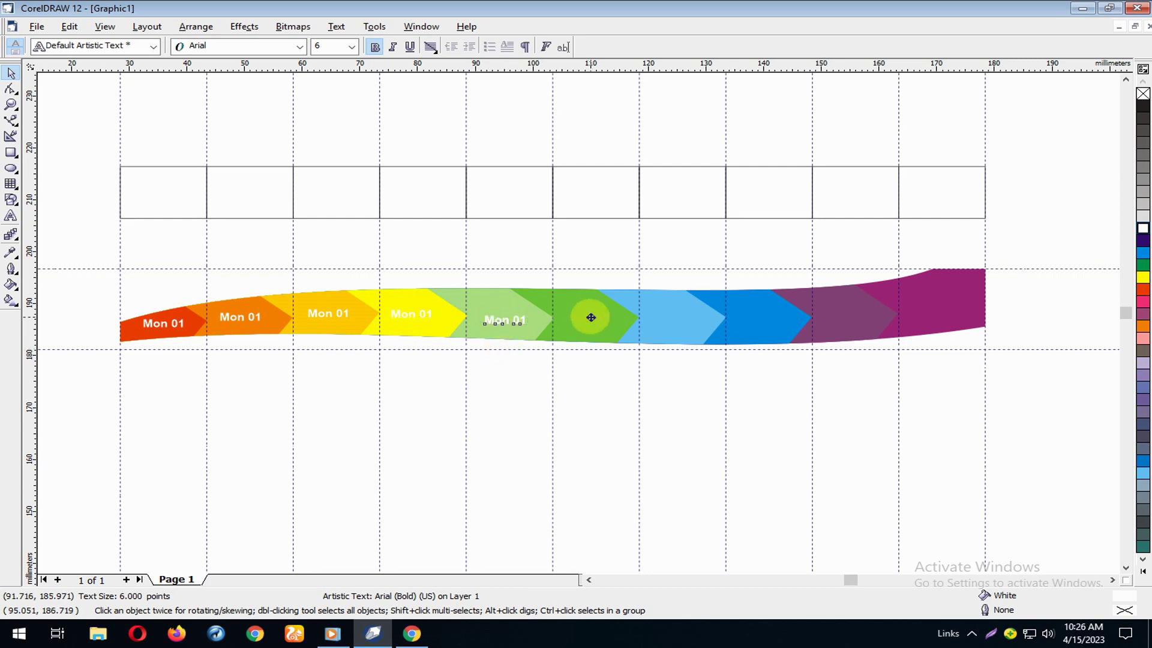
{"action": "left_click_drag", "start_coordinate": [591, 318], "coordinate": [678, 319]}
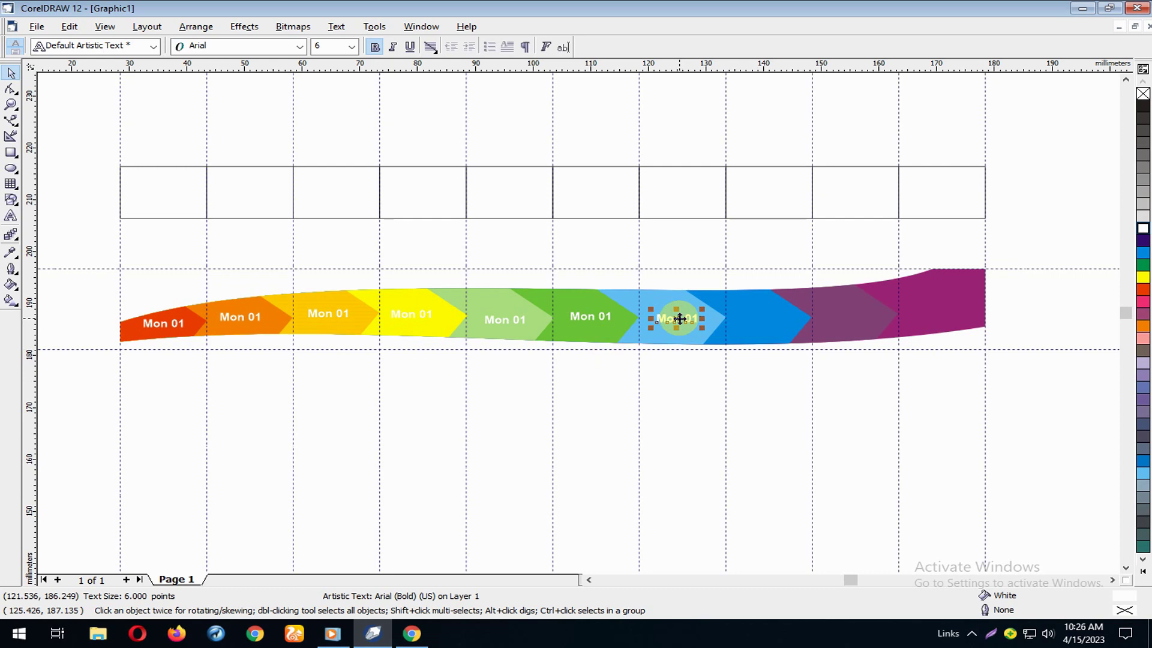
{"action": "left_click_drag", "start_coordinate": [680, 319], "coordinate": [760, 318]}
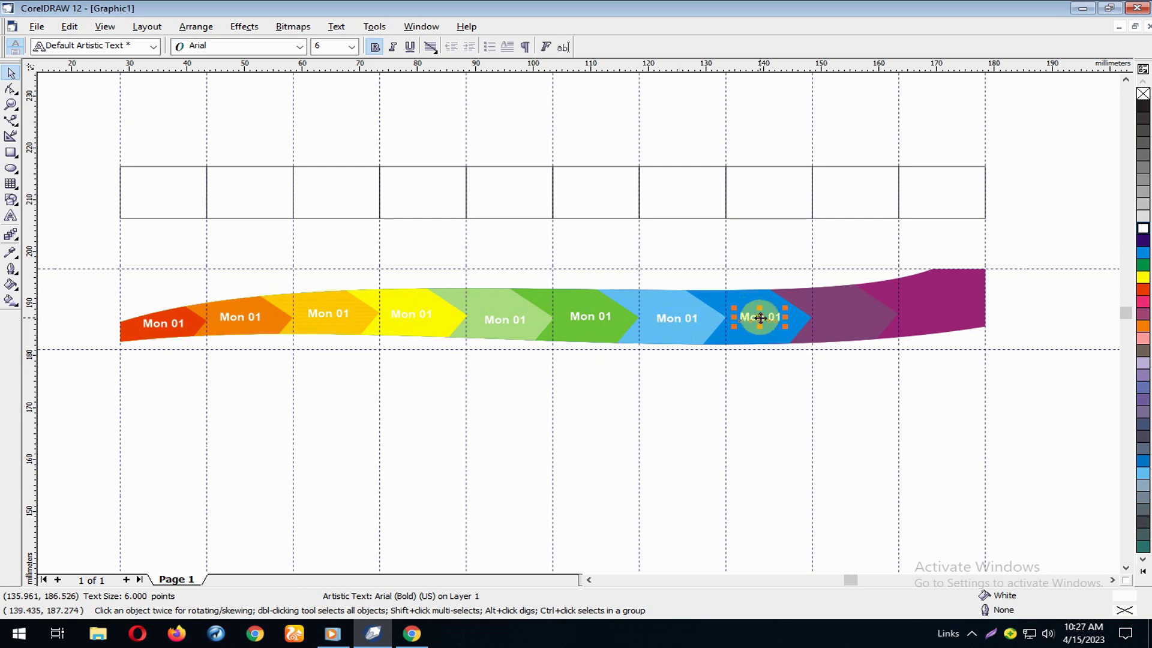
{"action": "left_click_drag", "start_coordinate": [760, 318], "coordinate": [848, 312]}
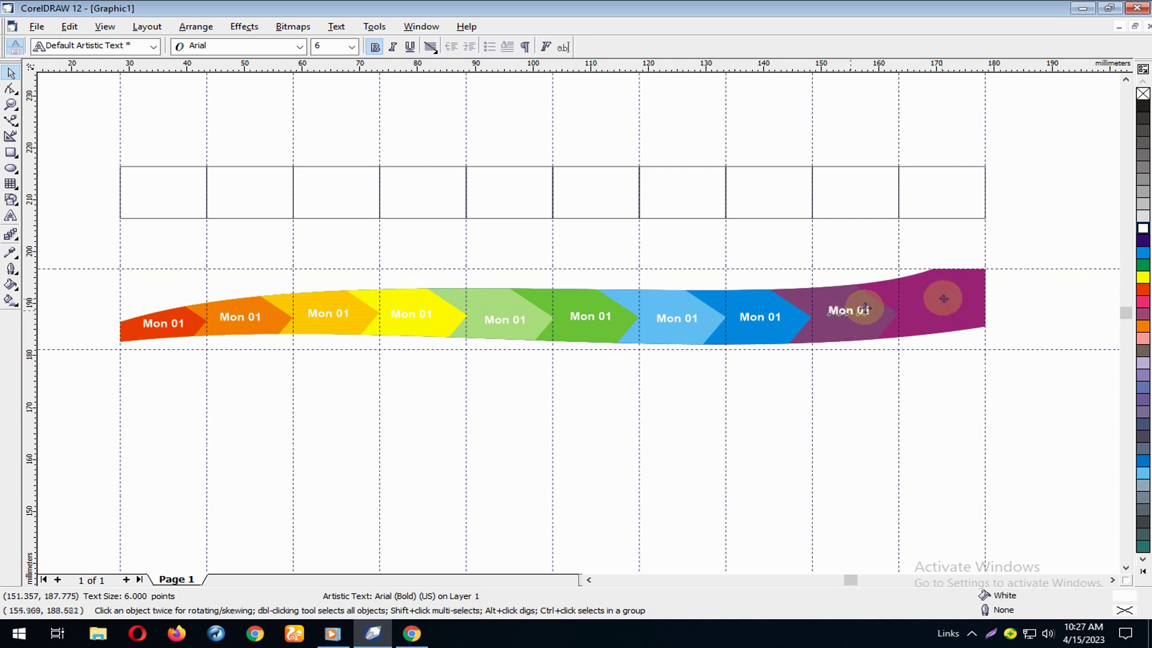
{"action": "left_click_drag", "start_coordinate": [849, 311], "coordinate": [941, 296]}
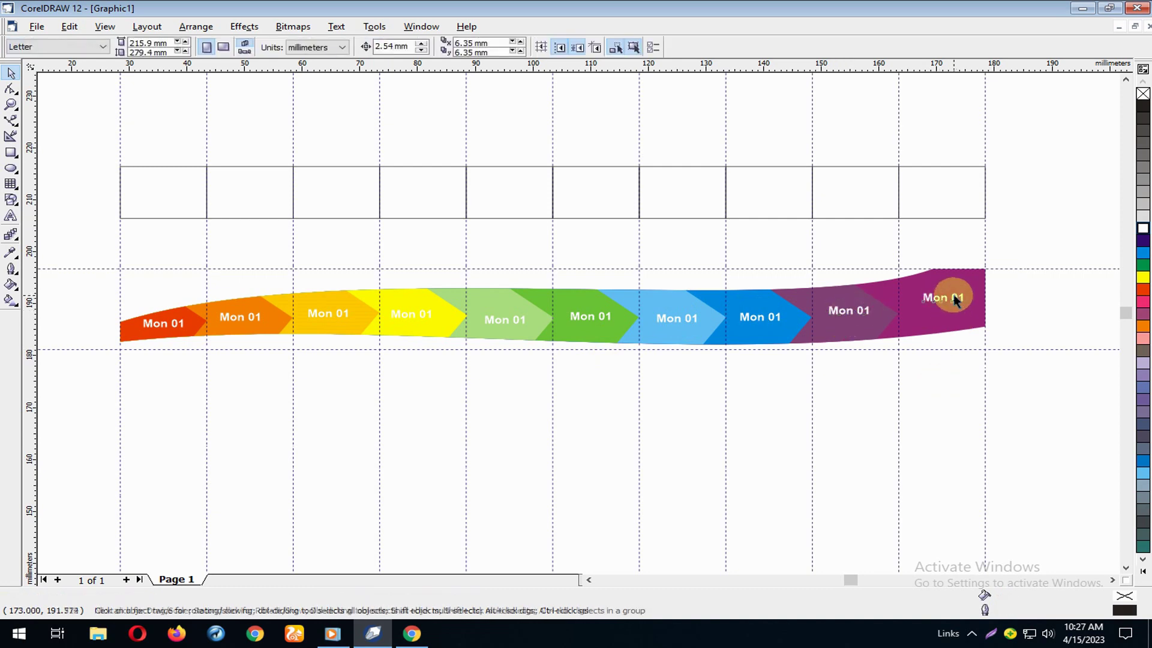
{"action": "key", "text": "F8"}
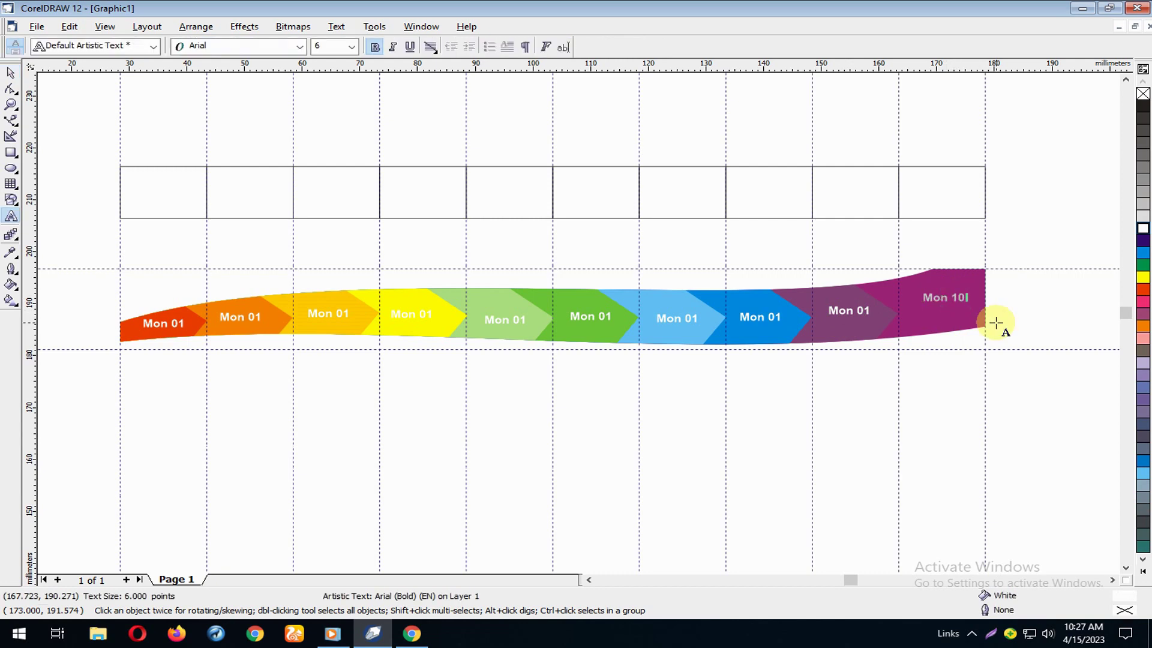
- Renumber the labels on sections eight through five to Mon 08, Mon 07, Mon 06 and Mon 05
{"action": "left_click", "coordinate": [864, 310]}
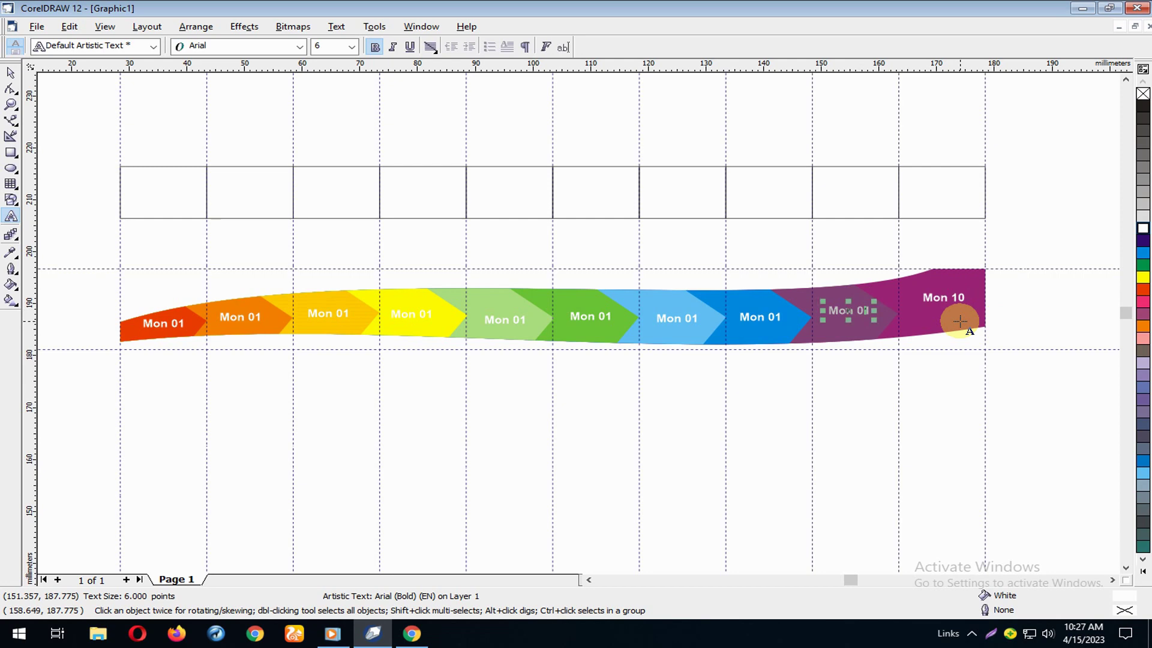
{"action": "type", "text": "9"}
{"action": "left_click", "coordinate": [768, 317]}
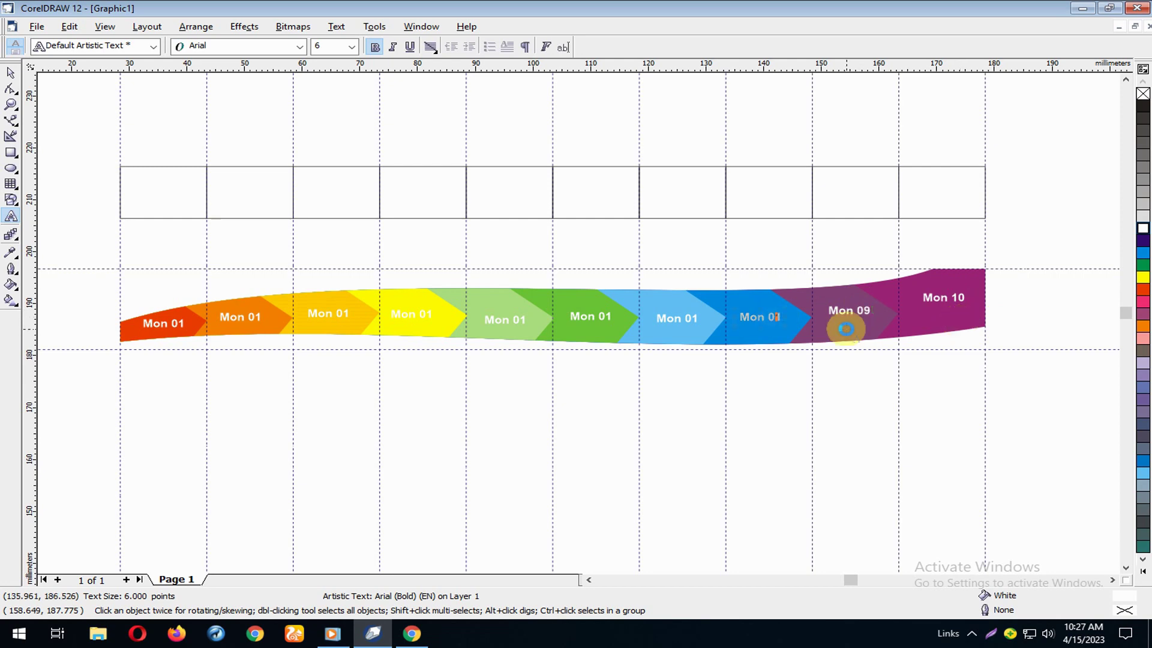
{"action": "type", "text": "8"}
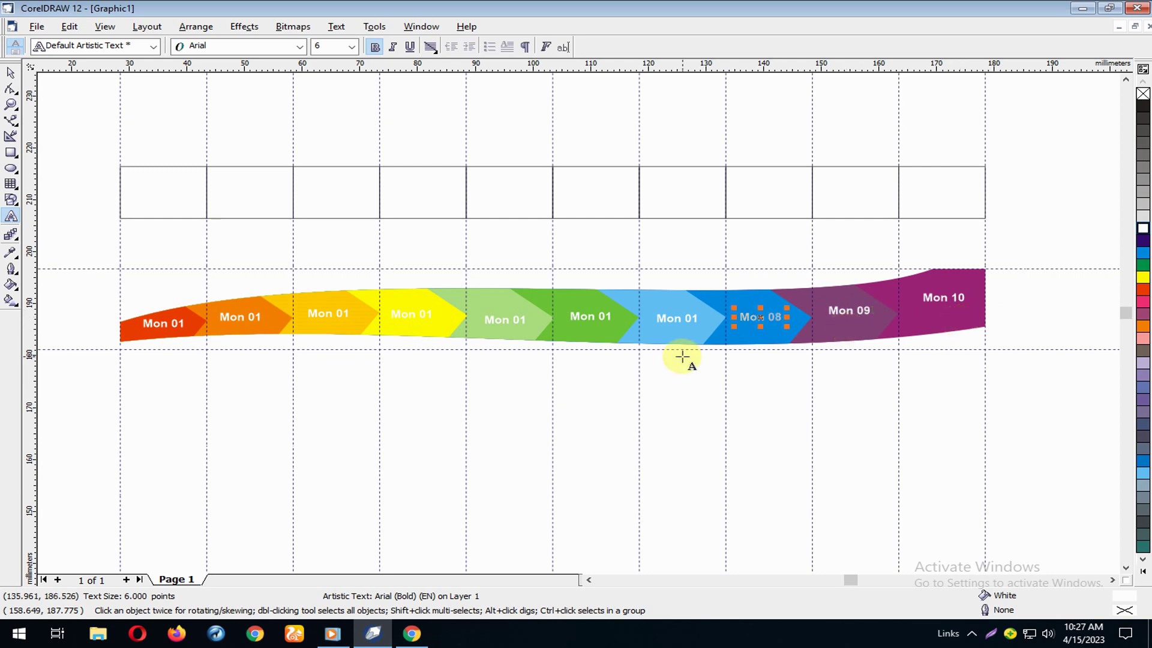
{"action": "left_click", "coordinate": [690, 318]}
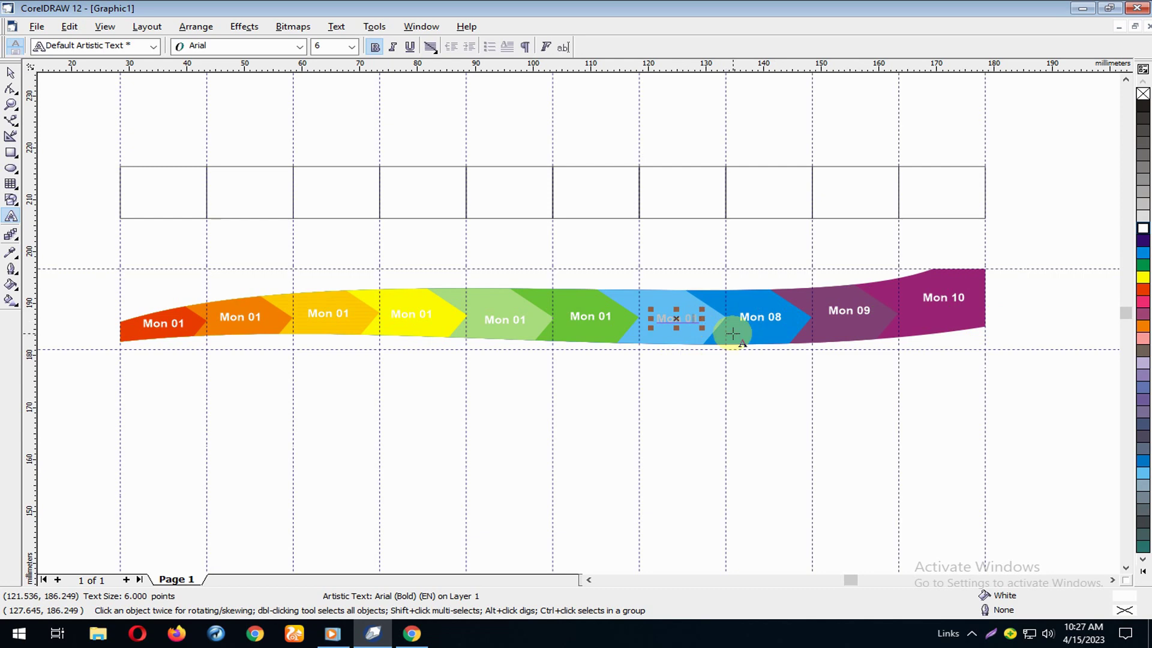
{"action": "key", "text": "BackSpace"}
{"action": "type", "text": "7"}
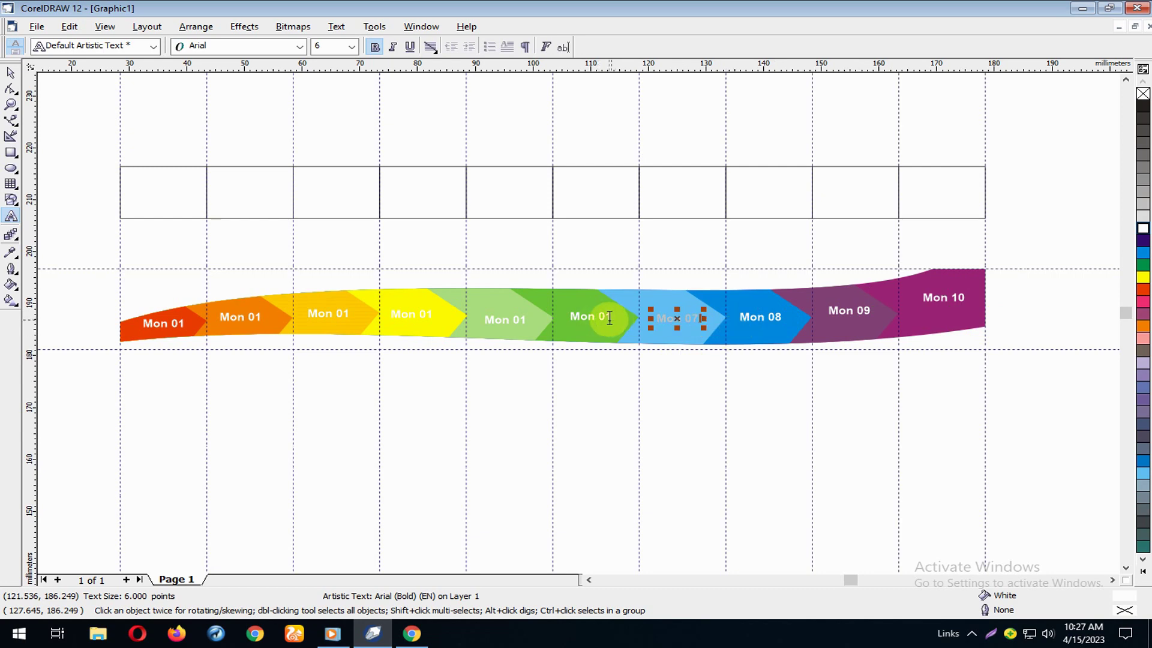
{"action": "left_click", "coordinate": [609, 318]}
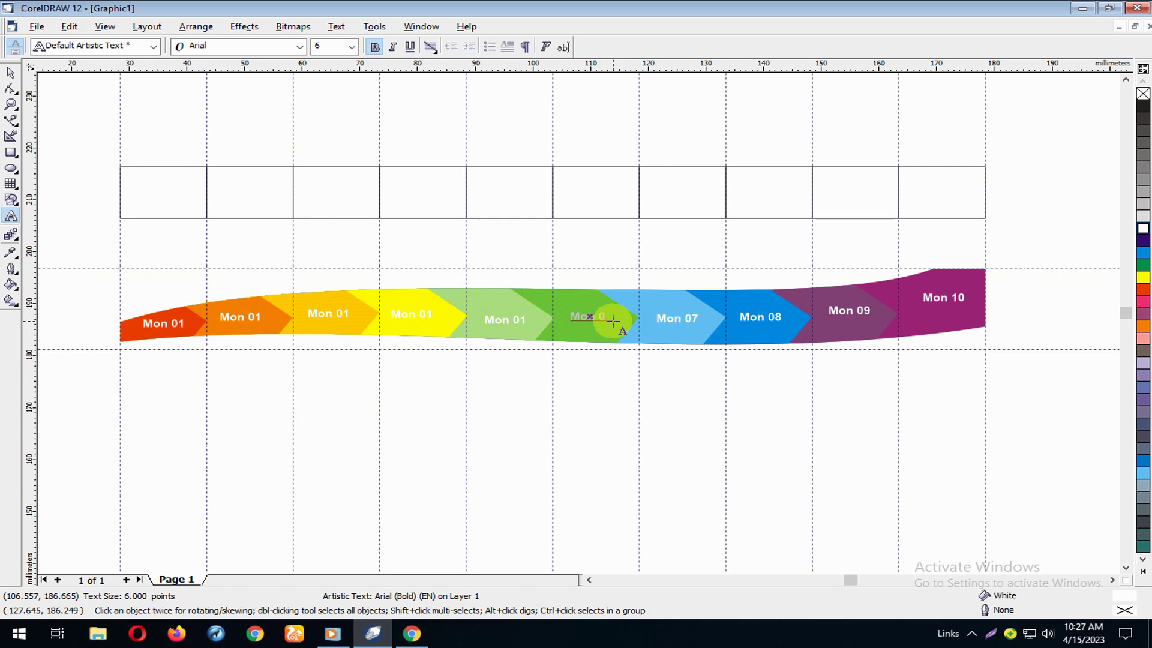
{"action": "type", "text": "6"}
{"action": "left_click", "coordinate": [521, 320]}
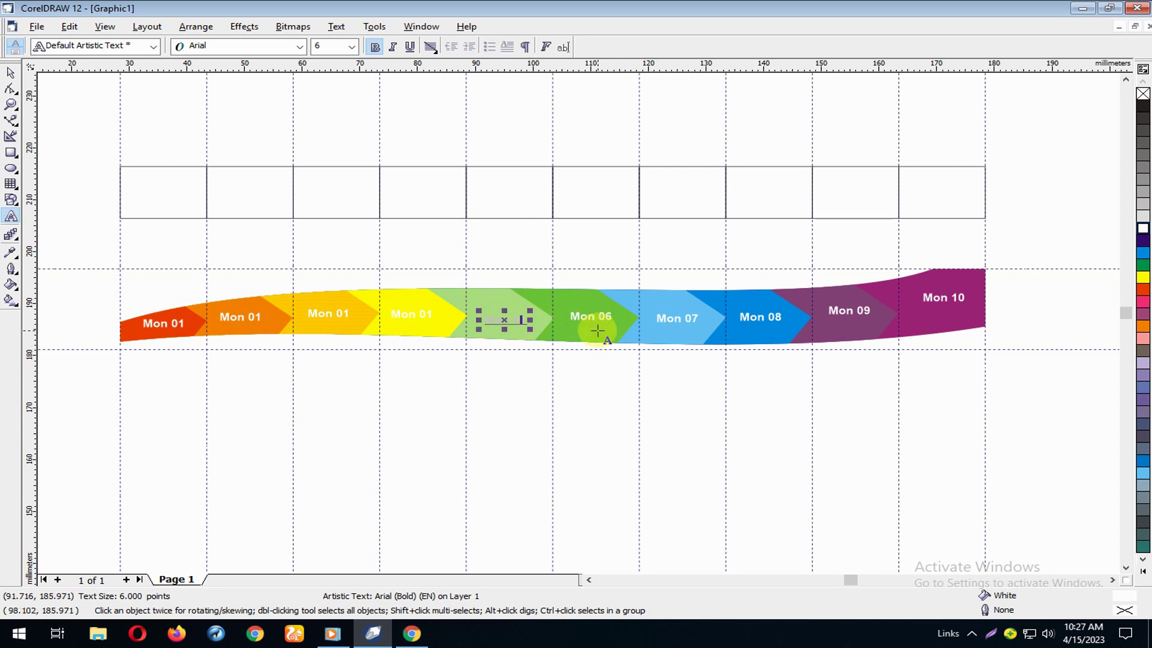
{"action": "key", "text": "BackSpace"}
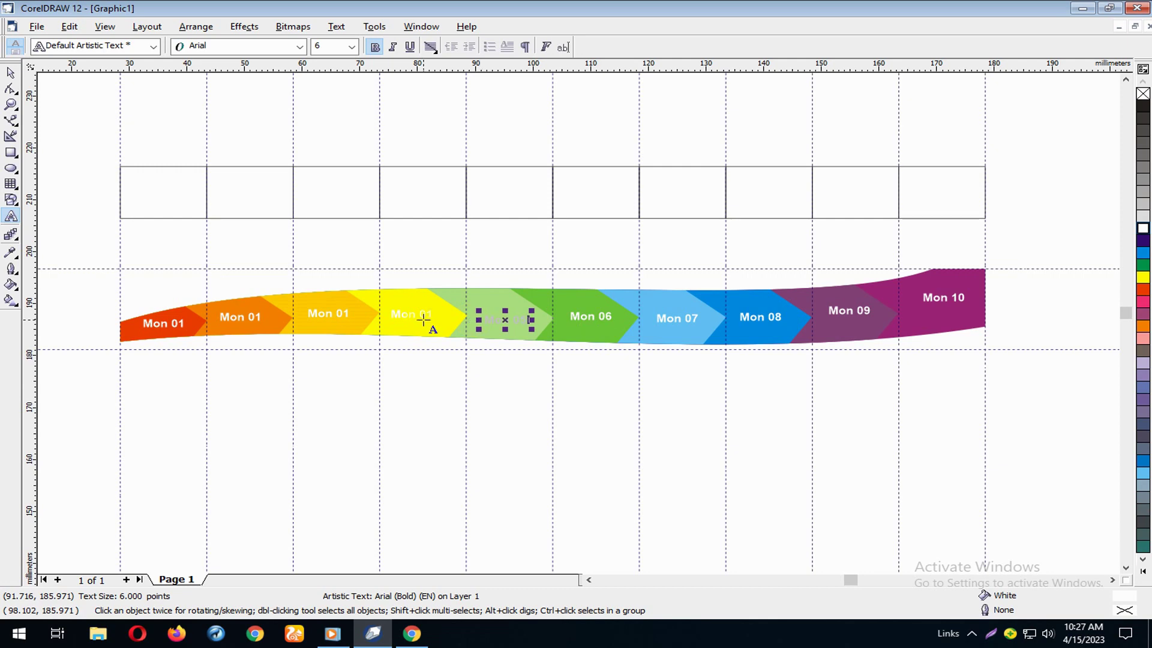
{"action": "type", "text": "5"}
- Renumber the fourth and third section labels to Mon 04 and Mon 03, then finish text editing
{"action": "left_click", "coordinate": [424, 320]}
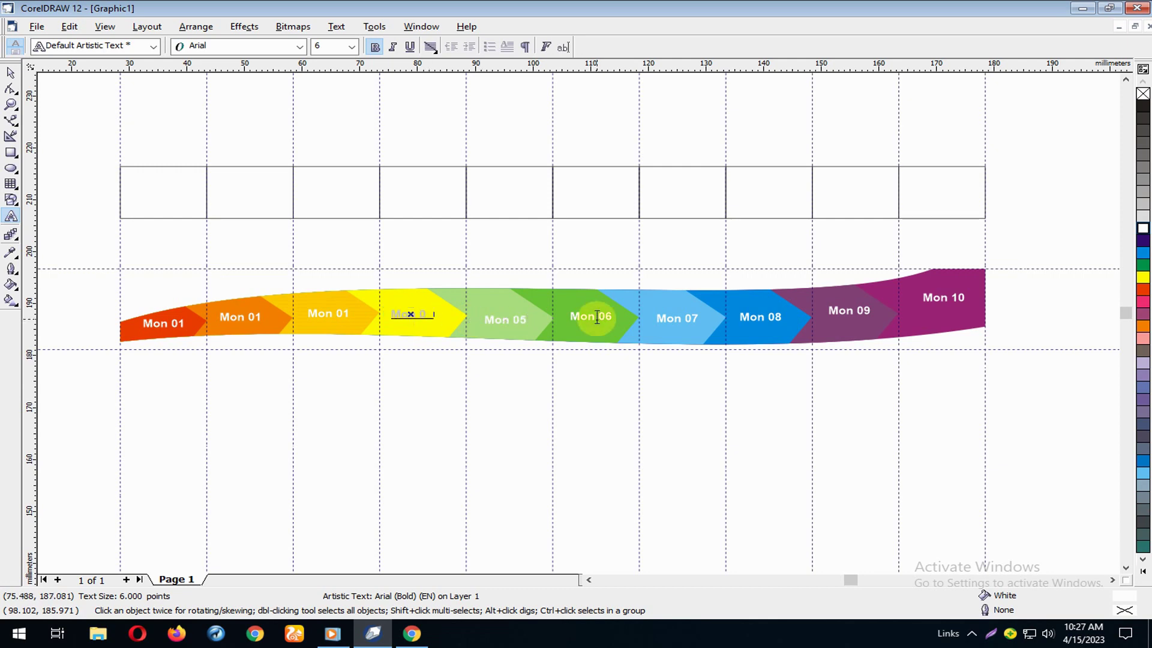
{"action": "type", "text": "4"}
{"action": "left_click", "coordinate": [342, 314]}
{"action": "key", "text": "BackSpace"}
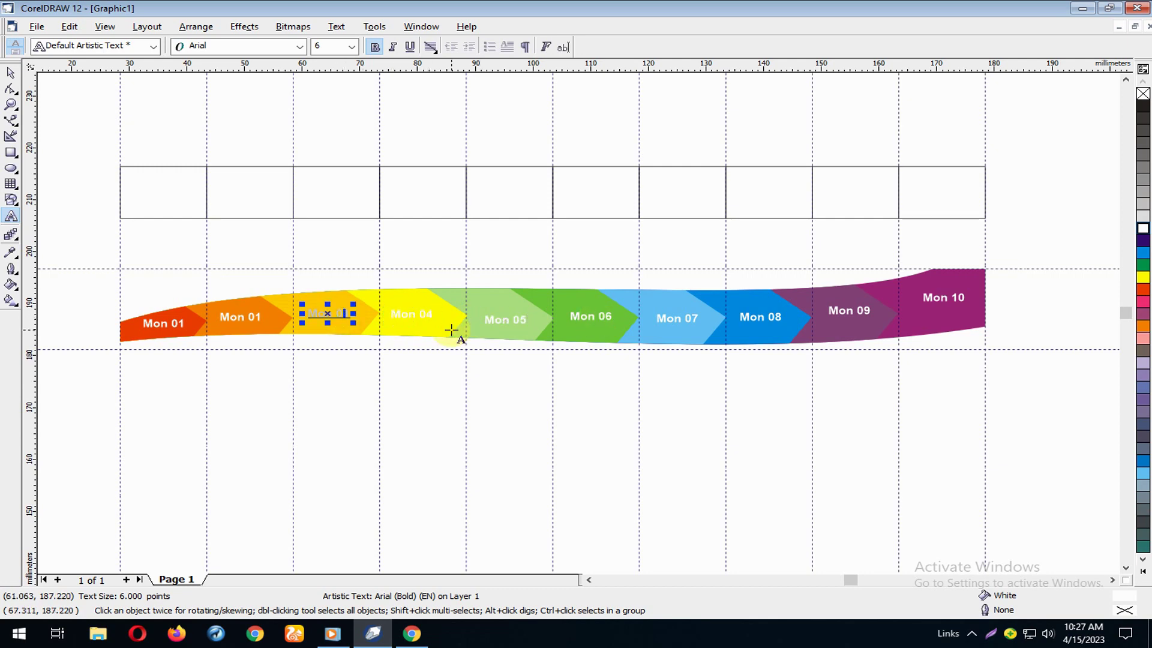
{"action": "key", "text": "BackSpace"}
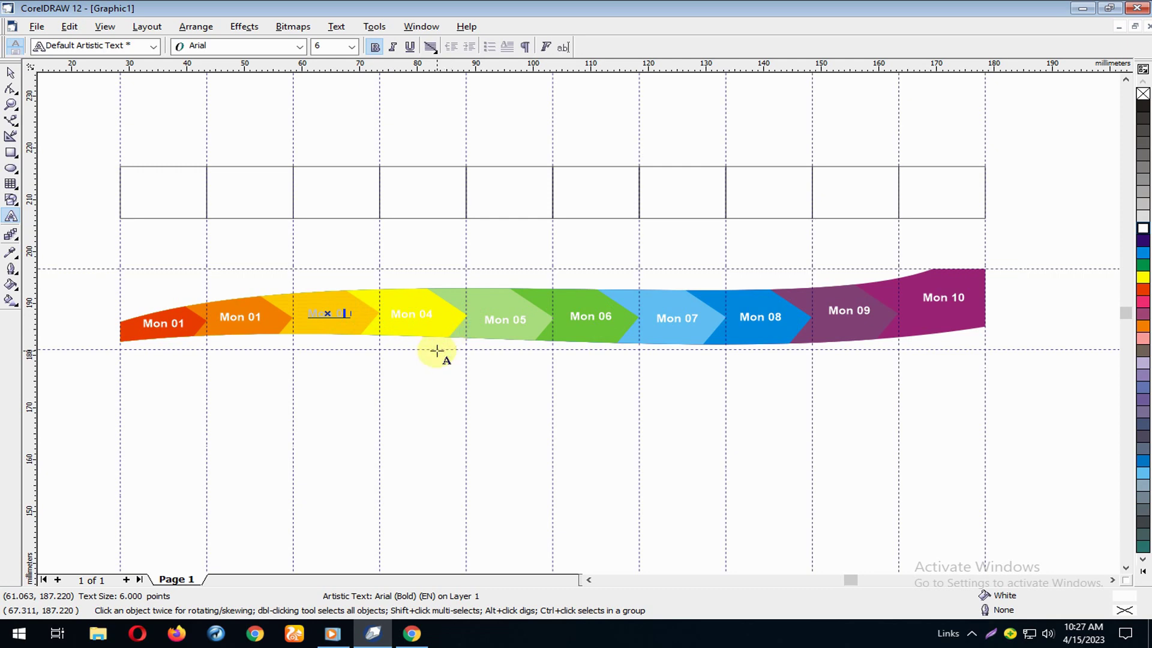
{"action": "type", "text": "3"}
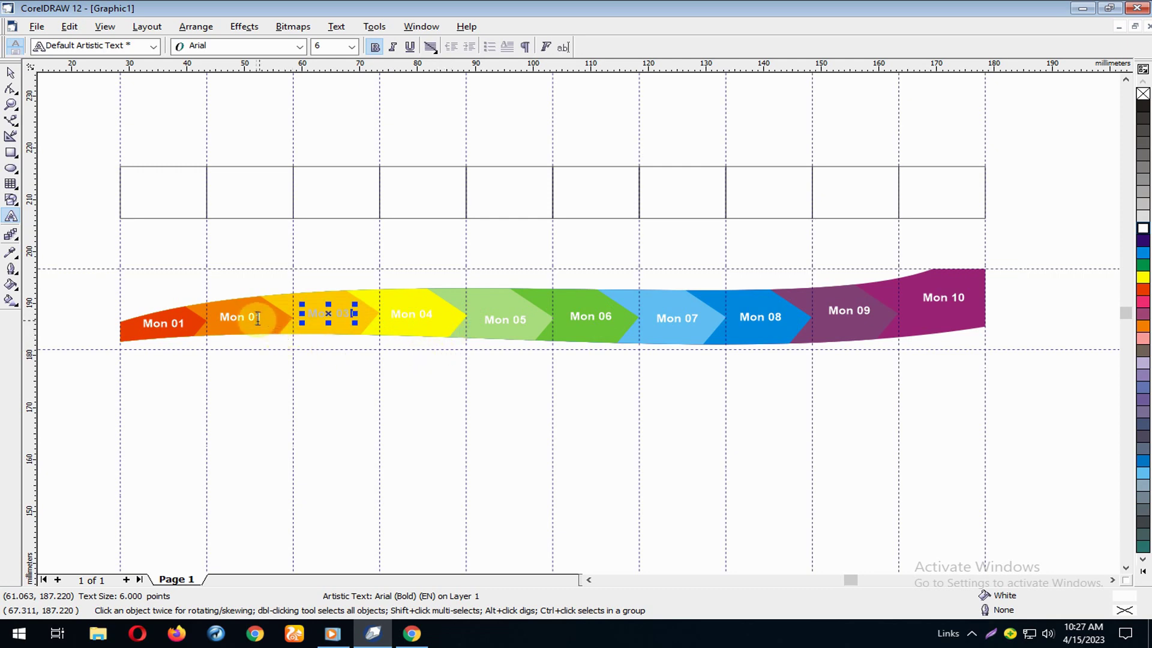
{"action": "left_click", "coordinate": [254, 317]}
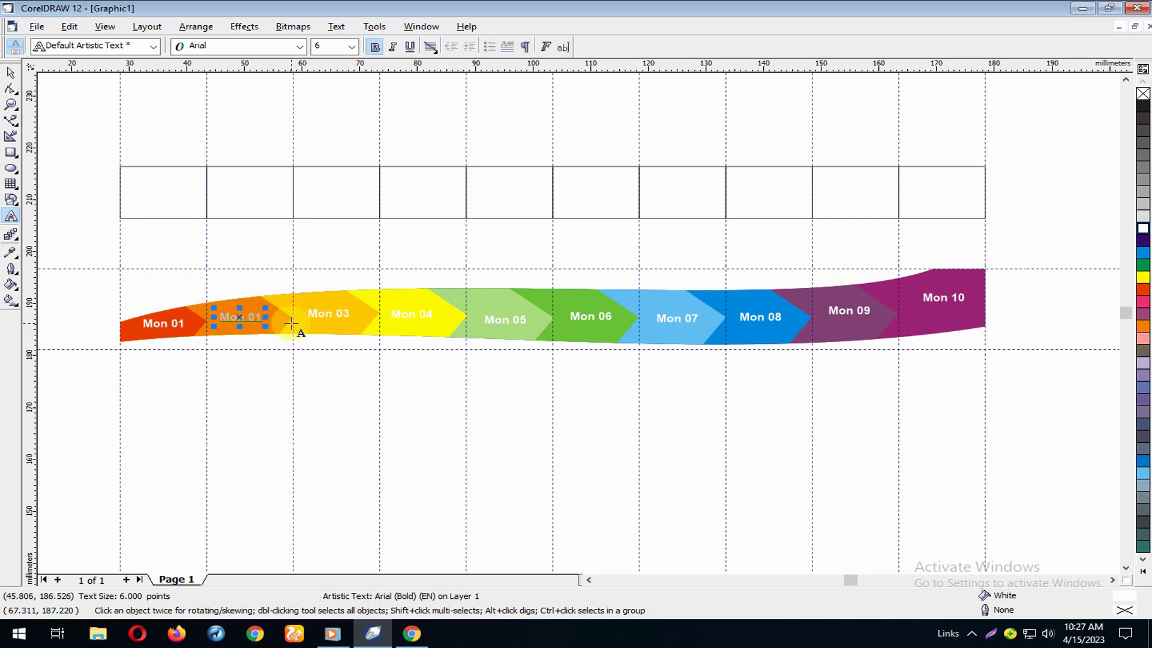
{"action": "left_click", "coordinate": [11, 73]}
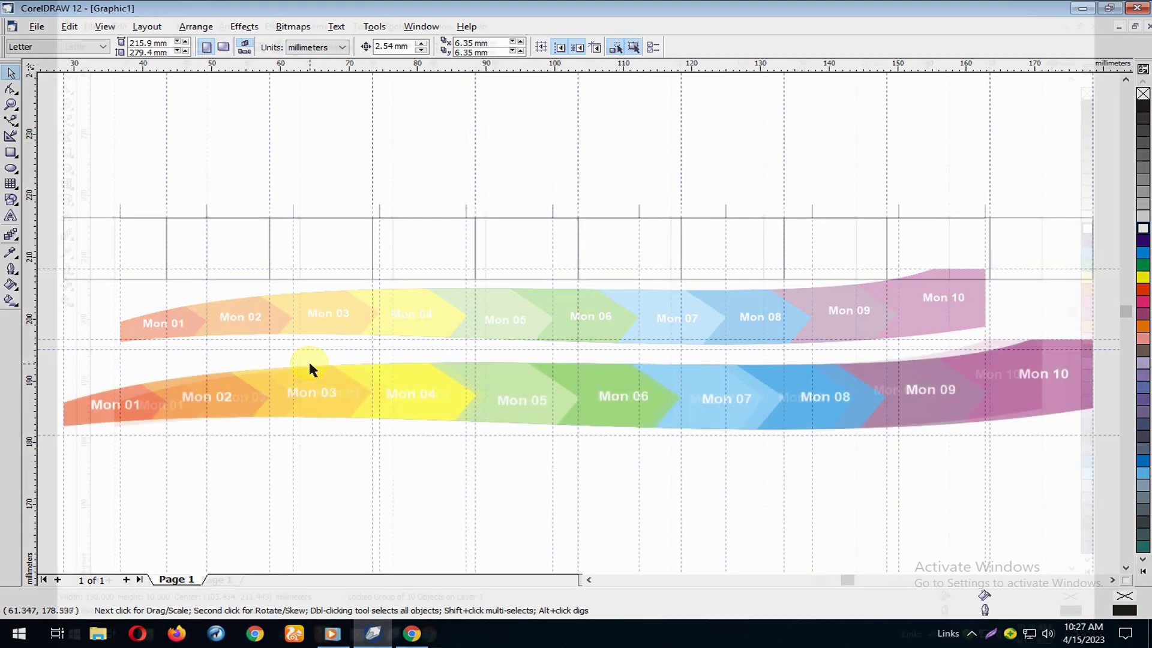